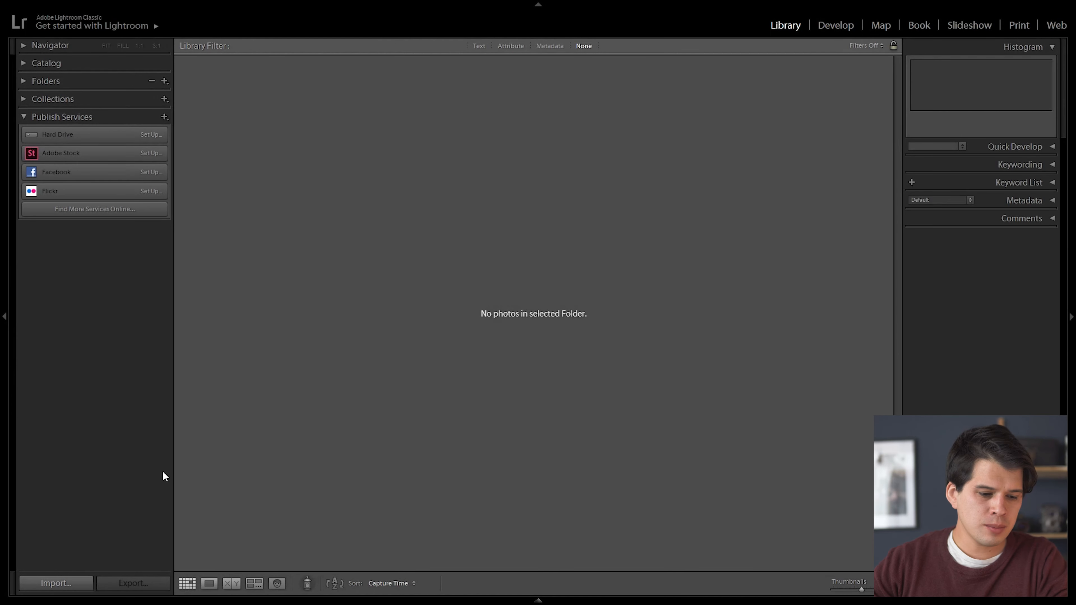
- Start an import and choose the 100MSDCF folder under Foto, Backup mayo19 on the ESTUDIO (E:) drive as the source
click(64, 584)
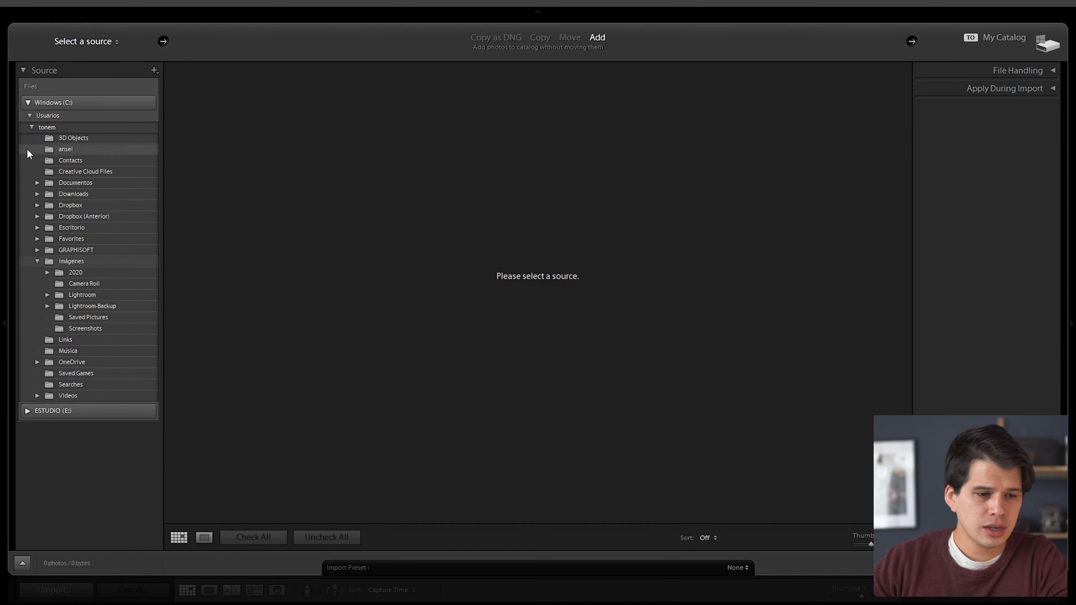
click(29, 115)
click(33, 115)
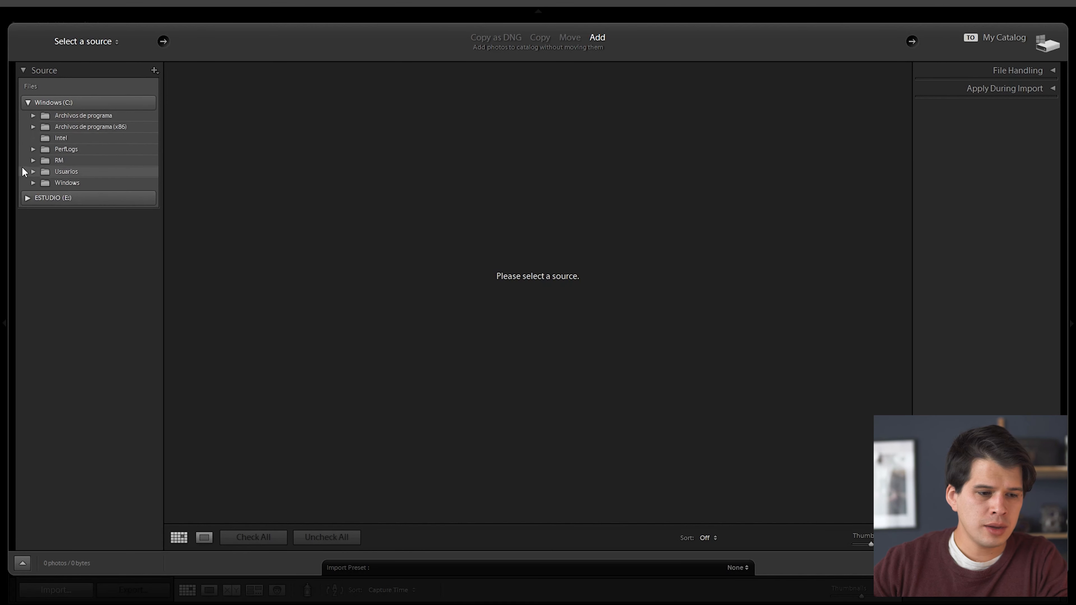
click(25, 197)
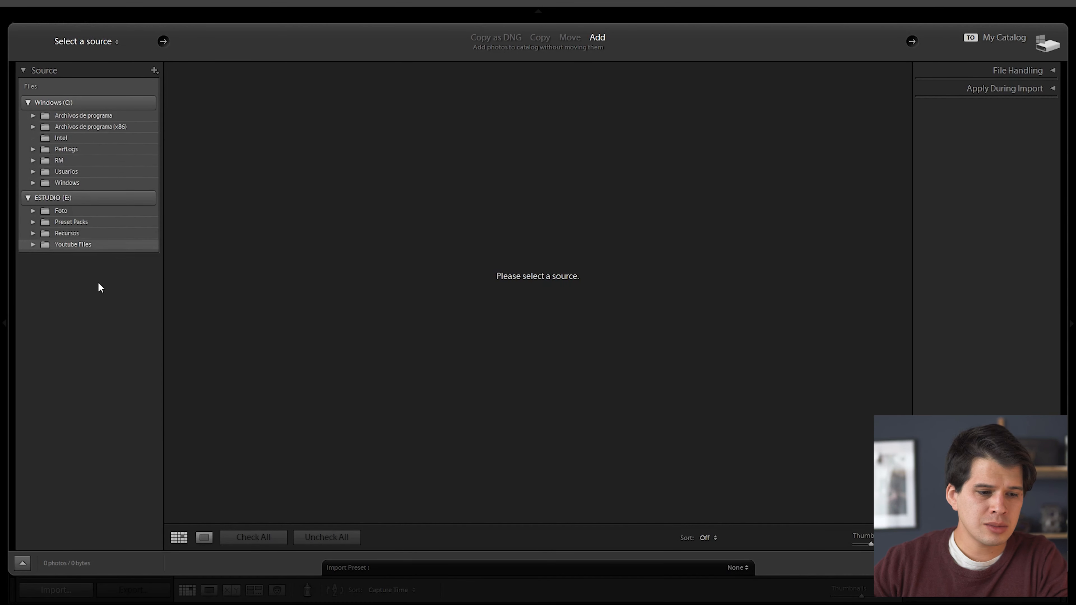
click(32, 211)
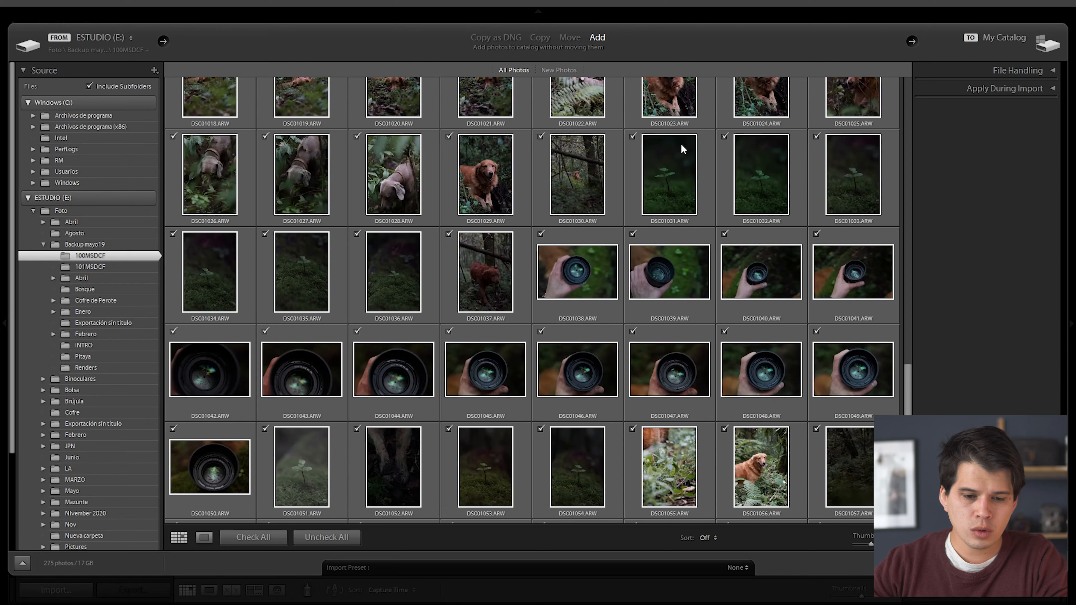
- Uncheck all photos, check only six shots including the lens, sprout and dog photos, and import them into the catalog
click(327, 537)
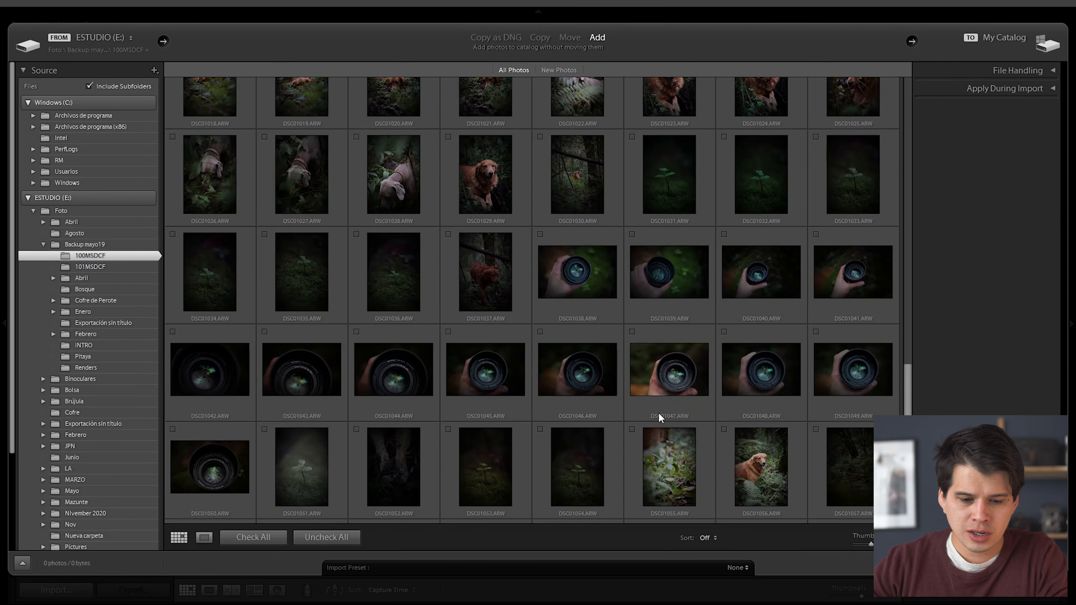
click(449, 429)
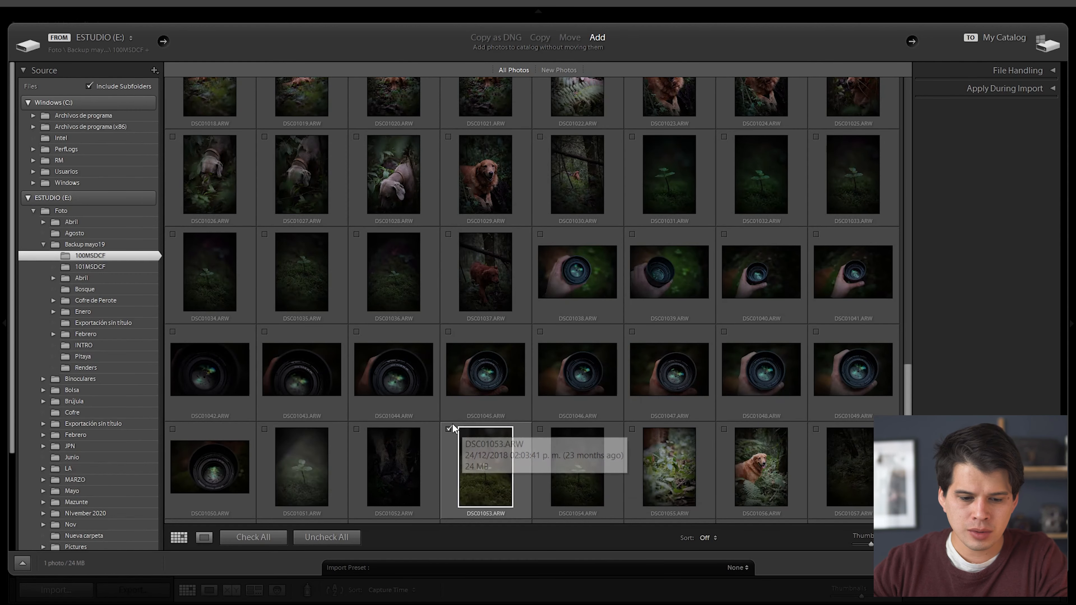
click(449, 332)
click(542, 332)
click(632, 332)
scroll(612, 321, up, 3)
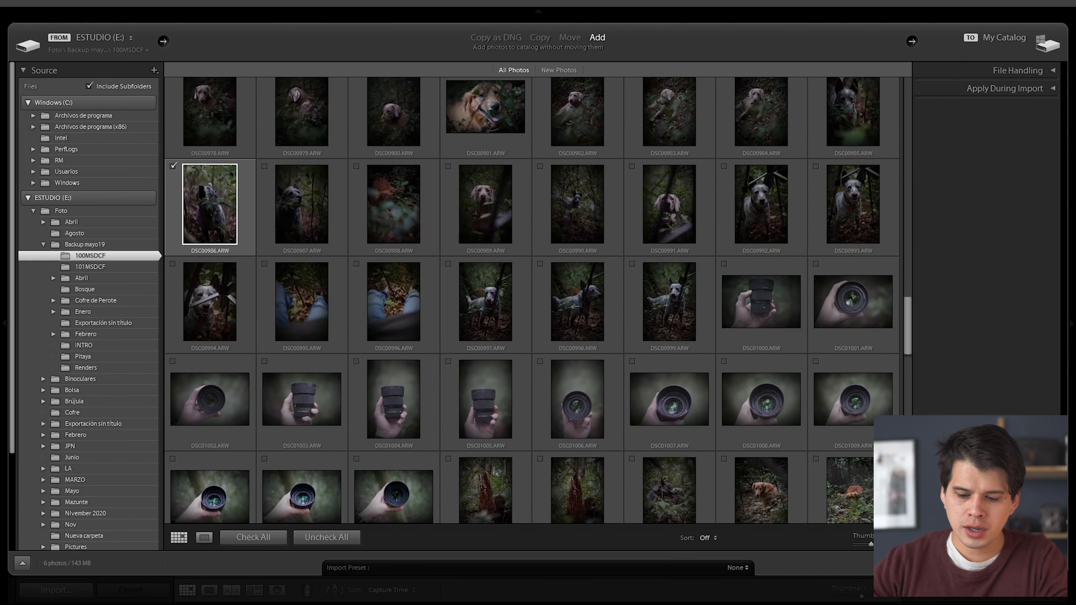
click(958, 563)
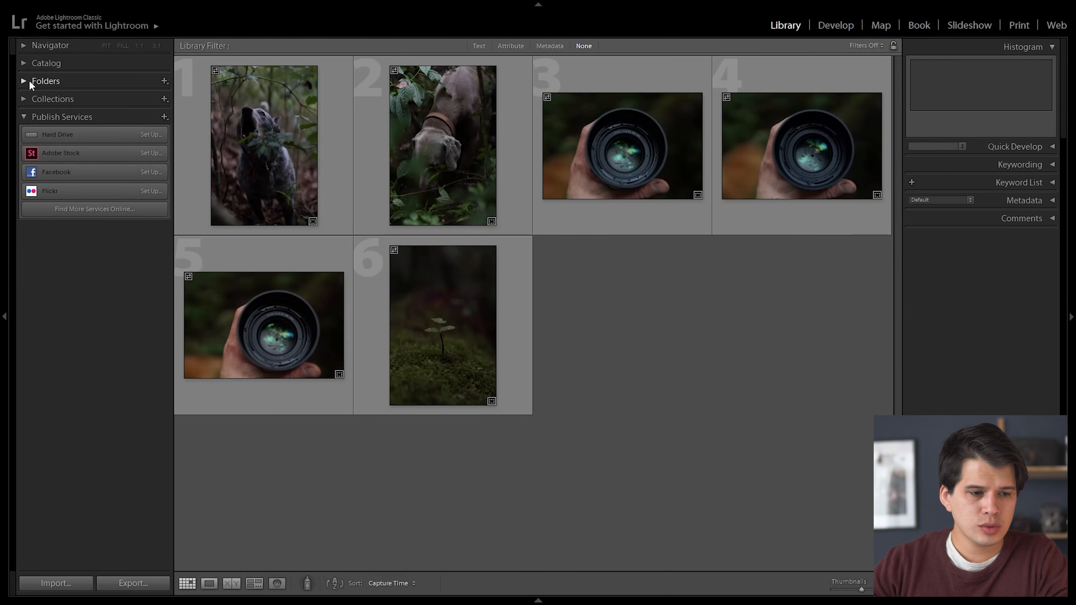
- Expand the catalog's folder list and open the 100MSDCF folder on ESTUDIO (E:)
click(30, 82)
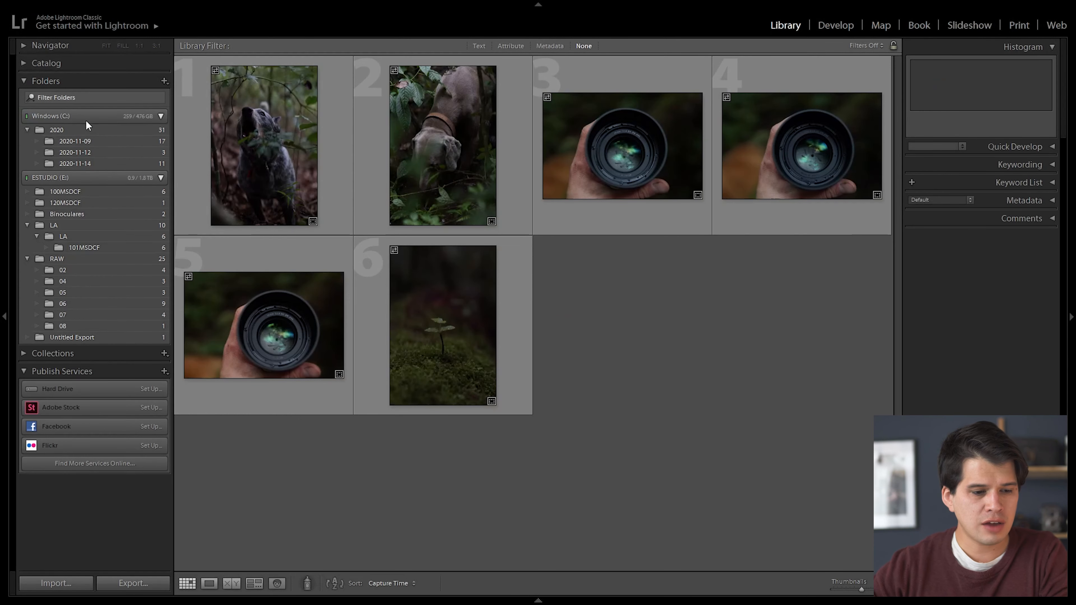
click(87, 192)
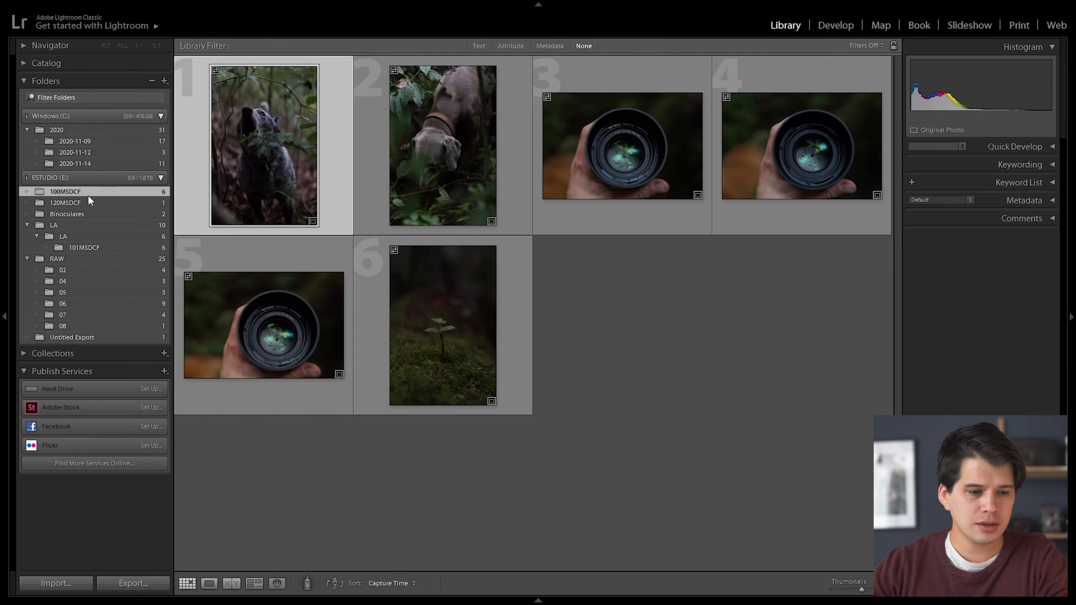
click(96, 201)
click(97, 192)
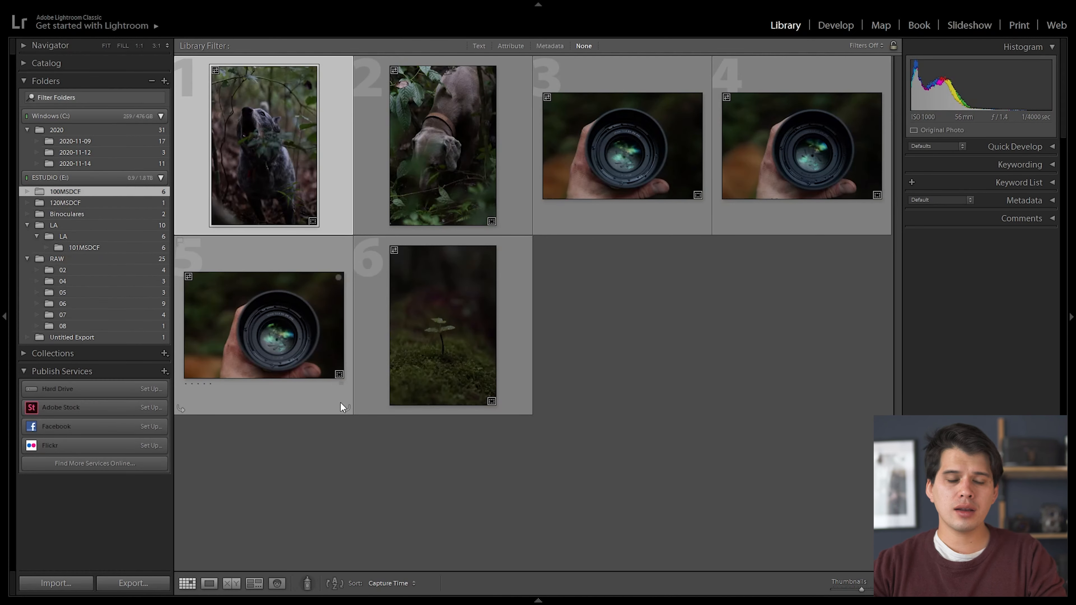
mouse_move(657, 538)
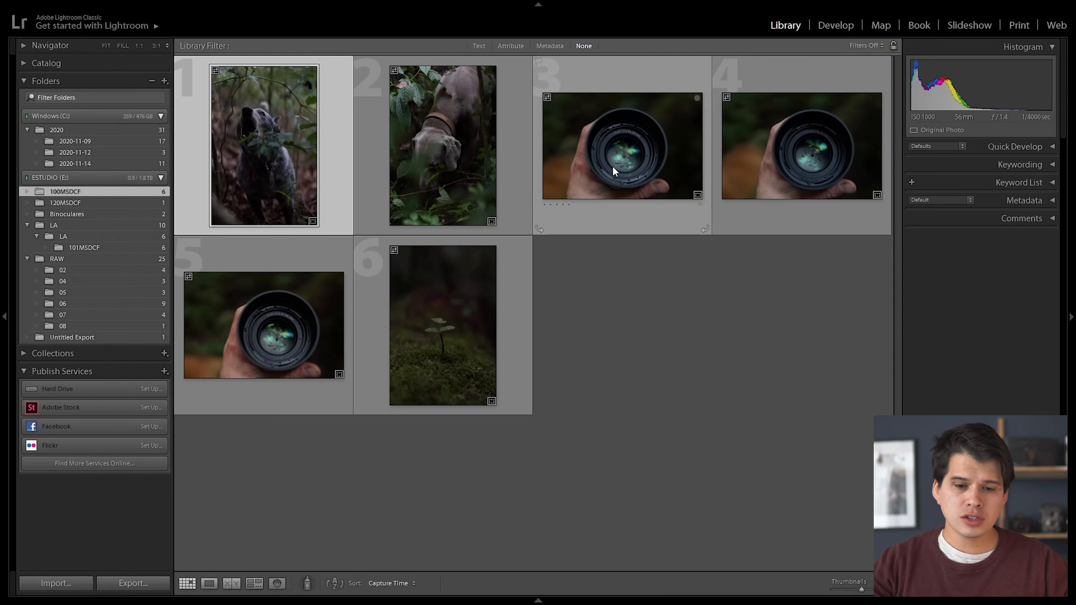
- Try successive star ratings on the first lens photo, DSC01045.ARW, ending with five stars, and deselect it
click(608, 158)
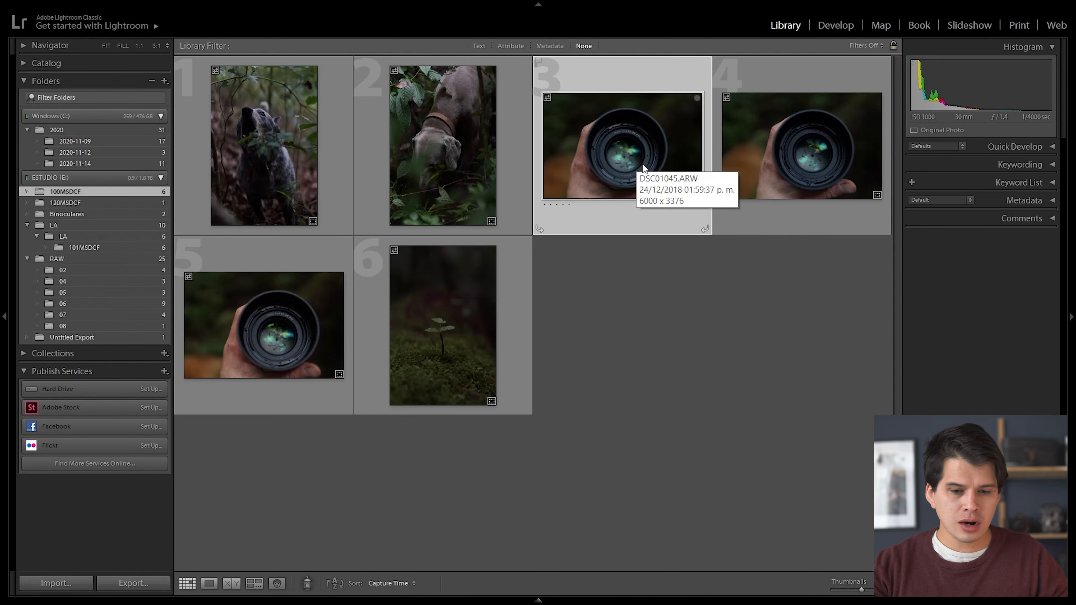
key(1)
key(2)
key(3)
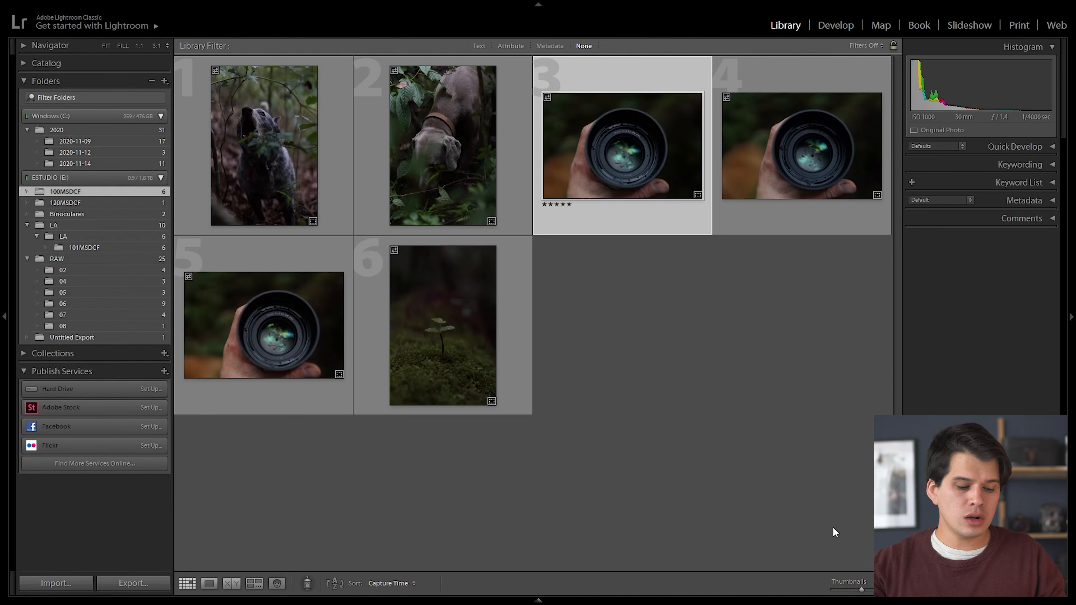
click(746, 333)
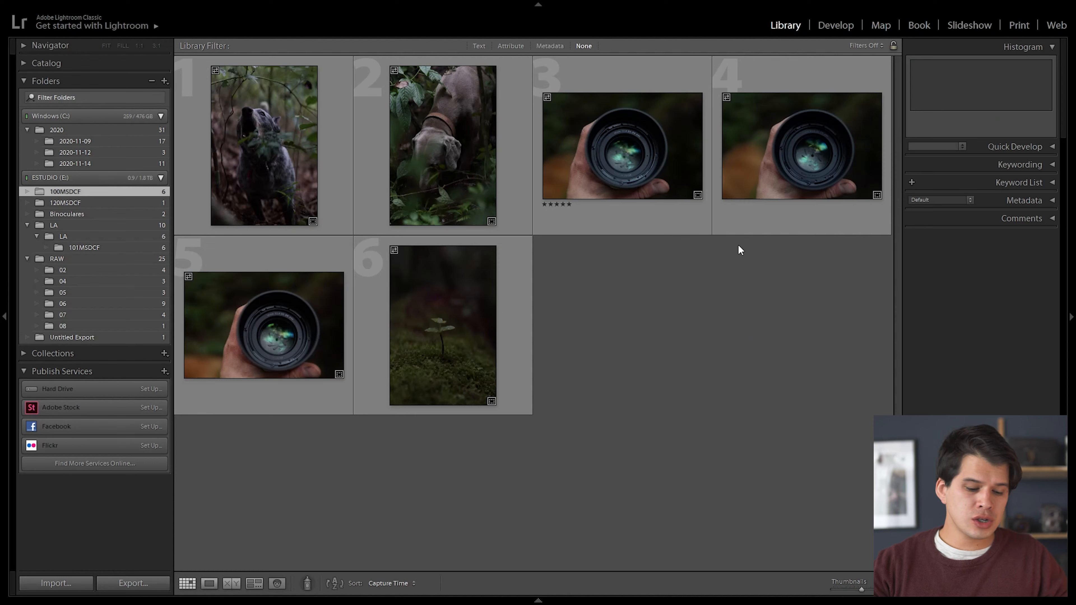
- Select the three lens photos together and try the color labels from Roja onward, ending with Azul
click(648, 188)
shift+click(256, 312)
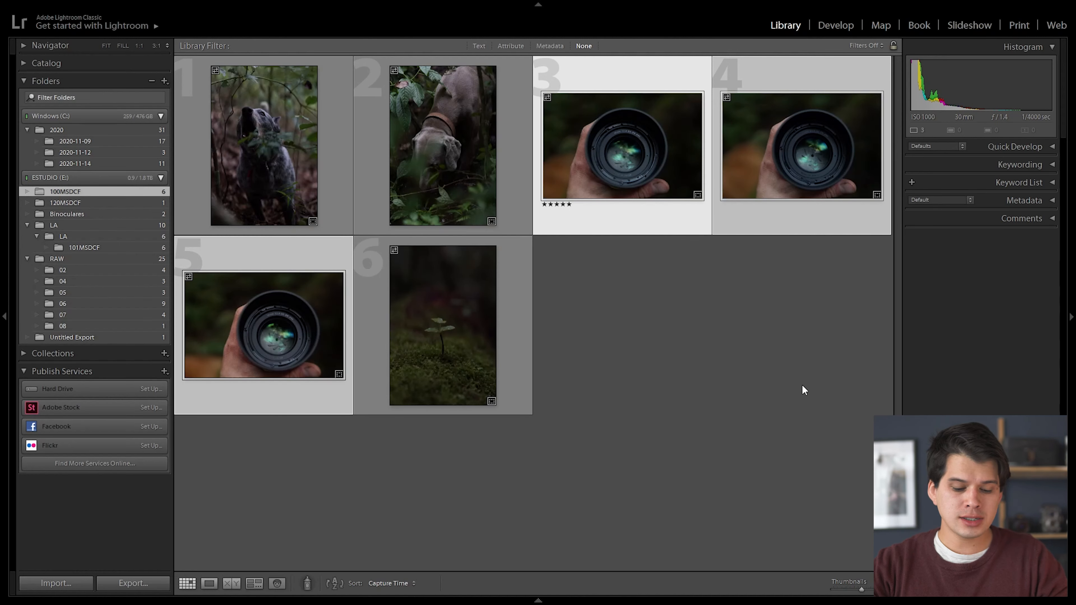
key(6)
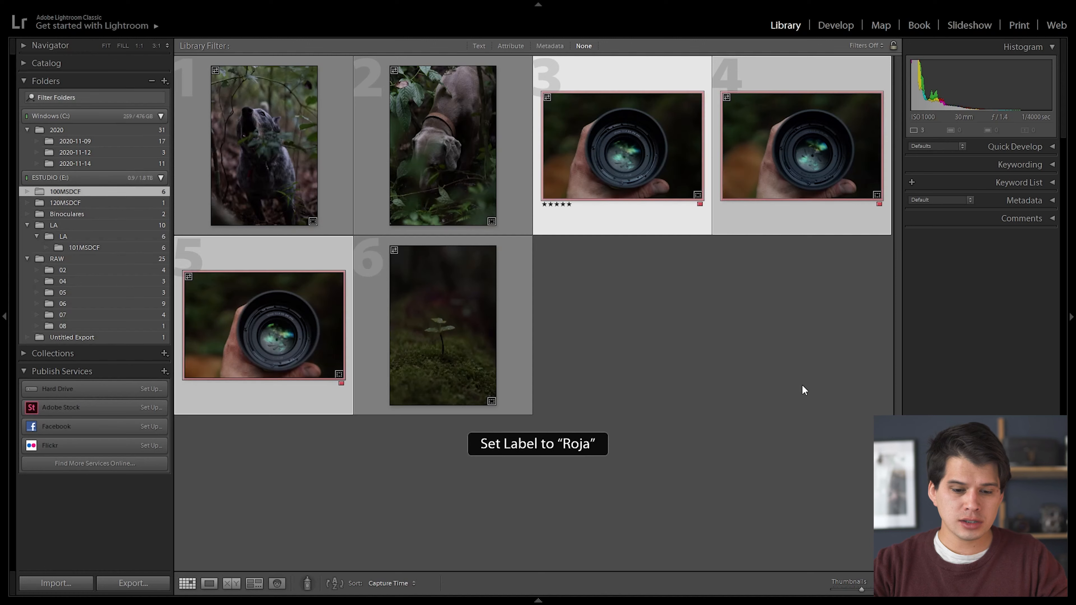
key(7)
key(8)
key(9)
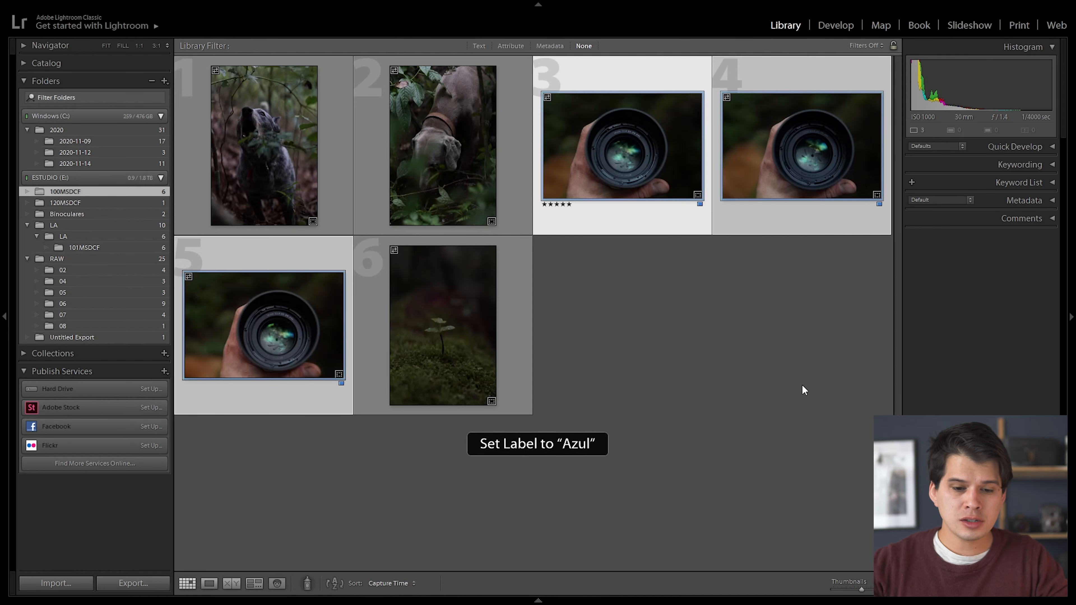
click(834, 362)
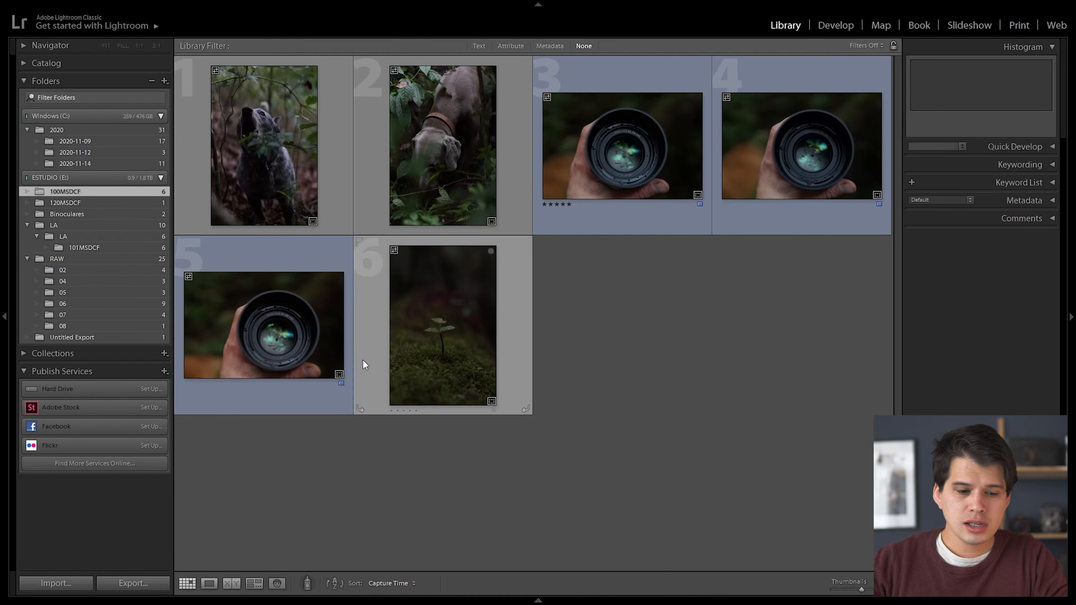
- Enlarge the grid thumbnails to three per row and flag the fifth photo as a pick
click(350, 337)
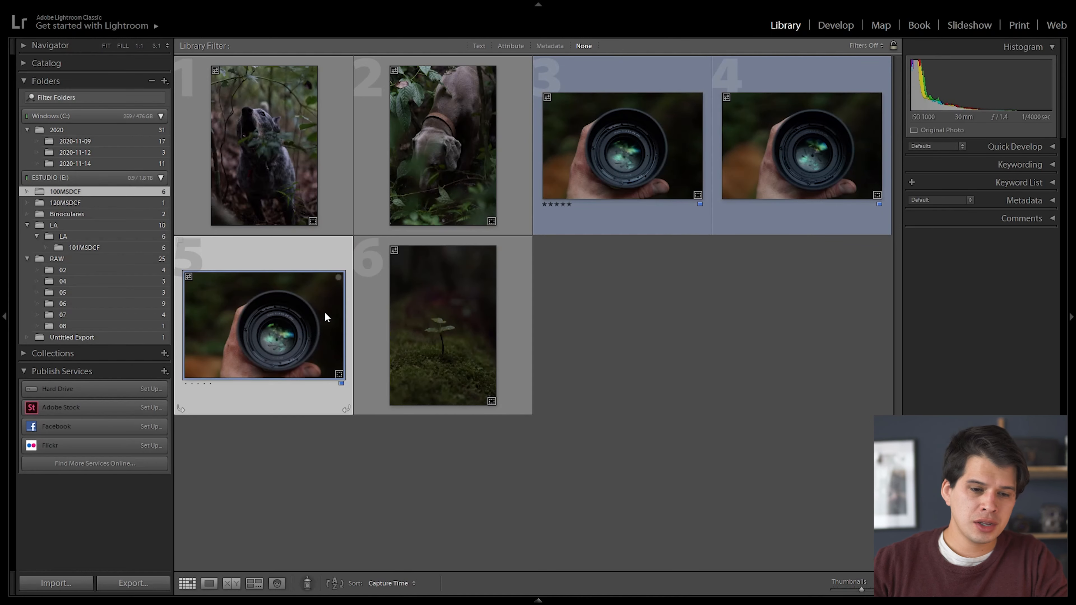
click(682, 233)
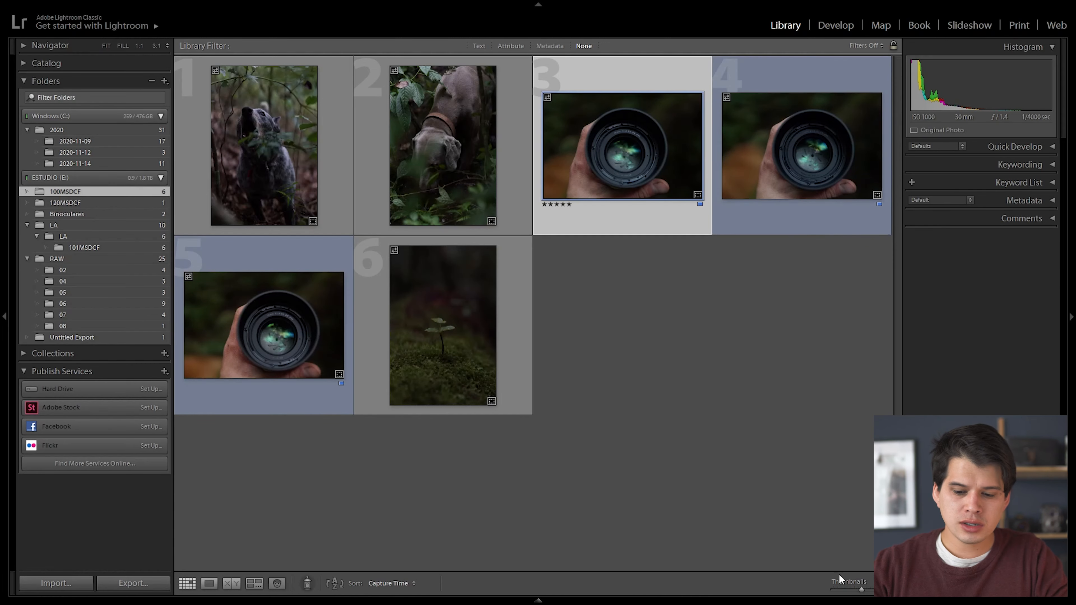
drag(856, 596, 867, 595)
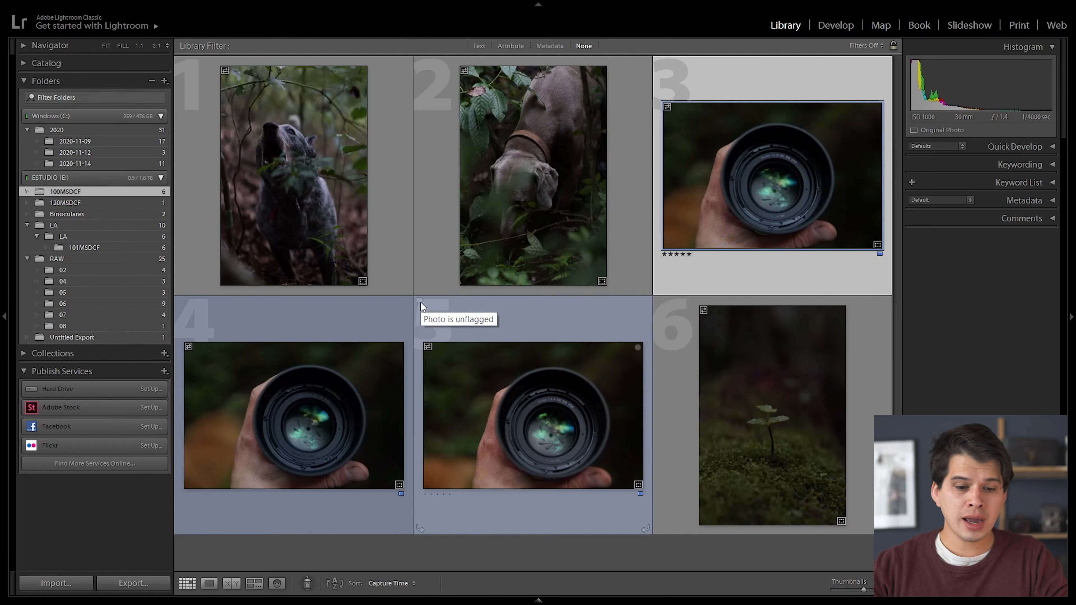
click(419, 301)
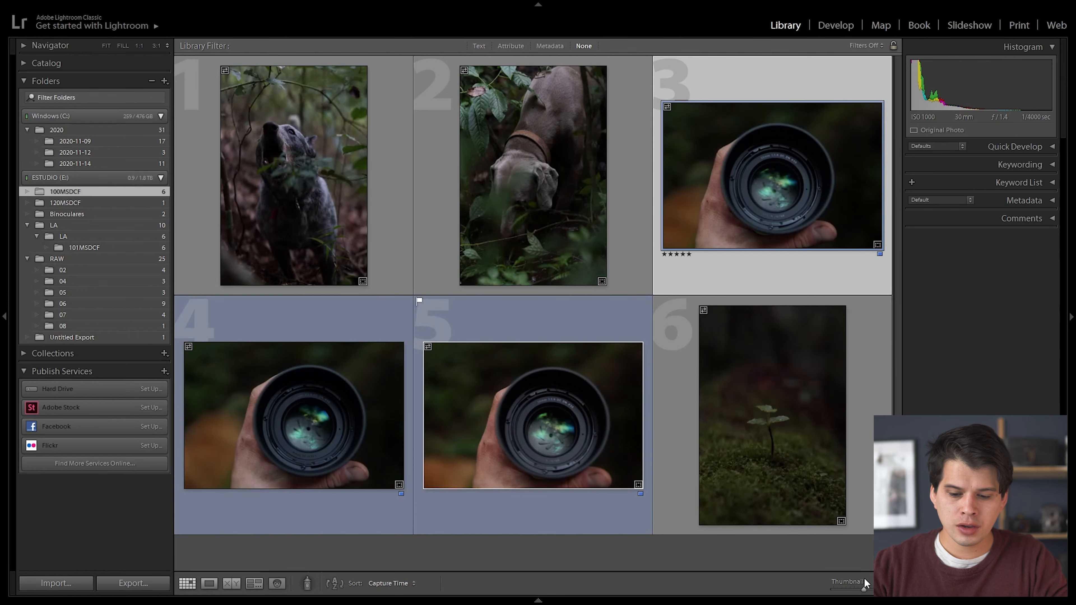
click(544, 462)
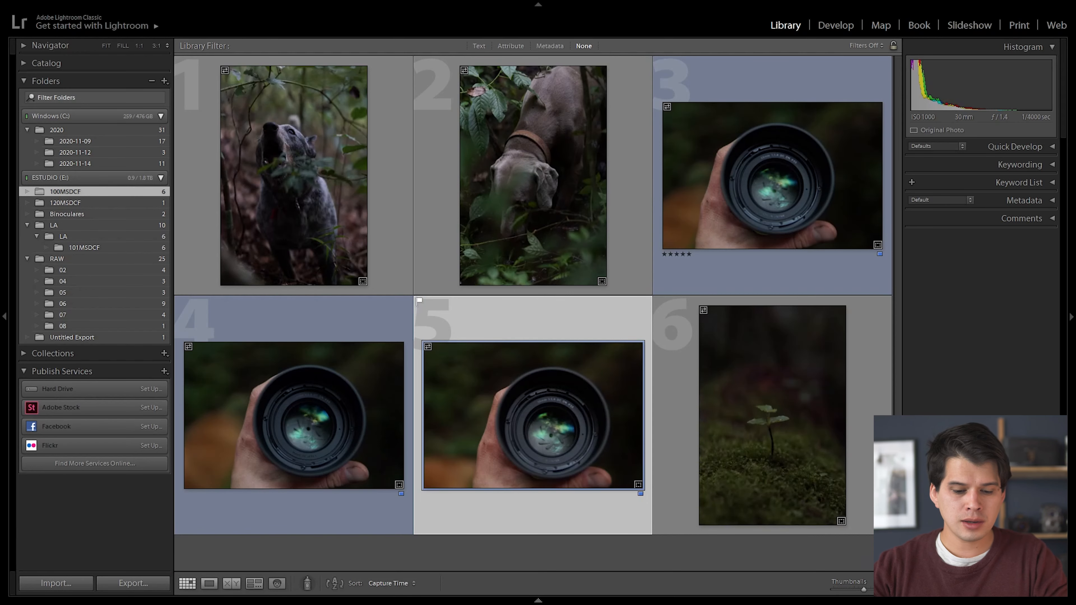
- Show the filmstrip and open the first dog photo, DSC00986.ARW, in the Develop module
click(504, 599)
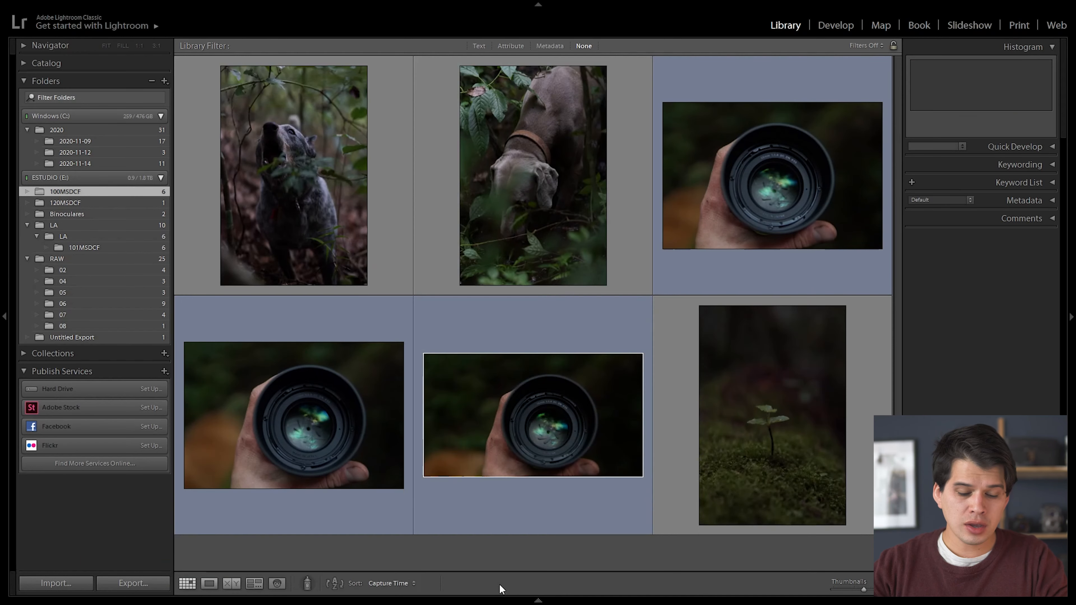
click(504, 600)
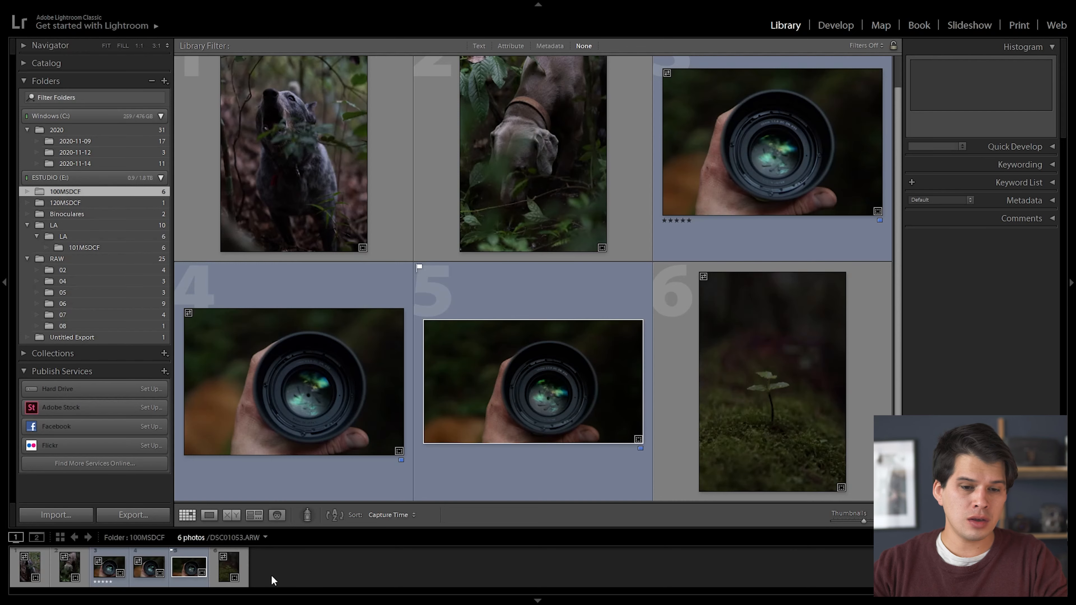
click(312, 233)
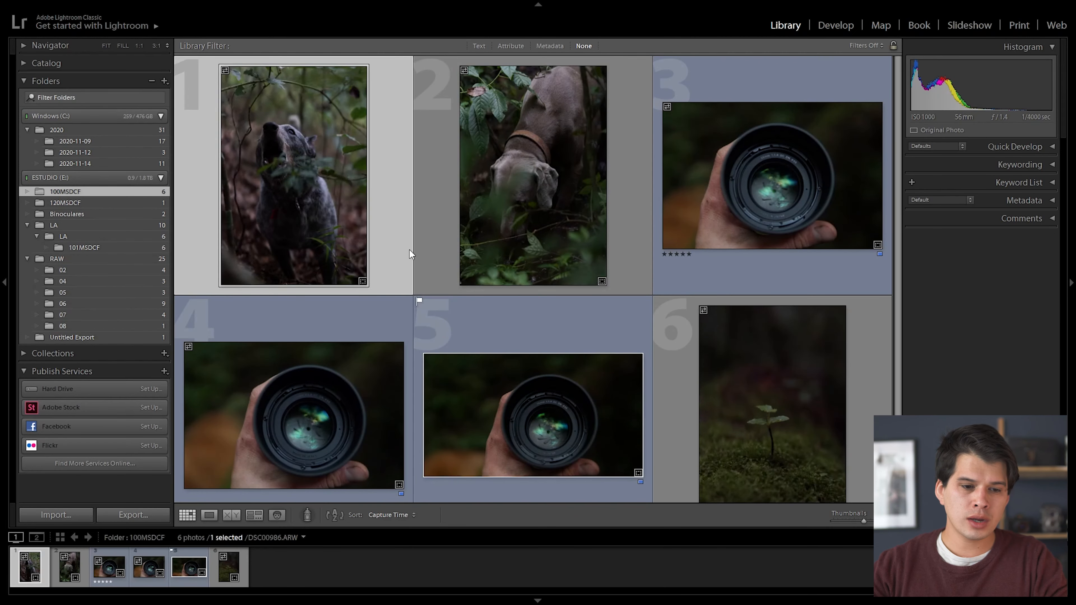
click(832, 26)
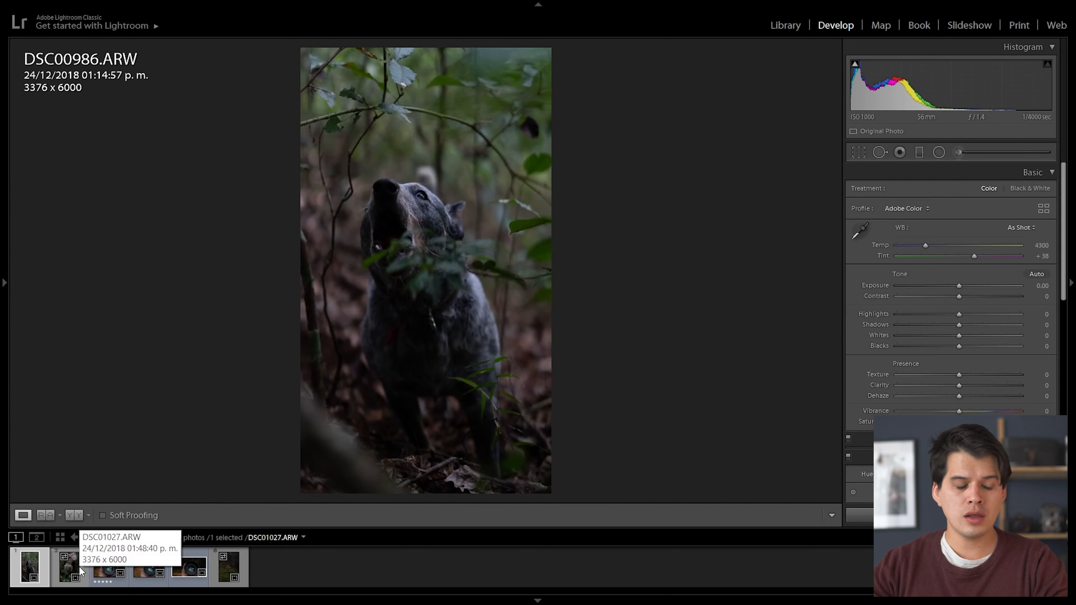
- Browse through the imported photos in the filmstrip and return to the first dog photo
click(60, 579)
click(42, 575)
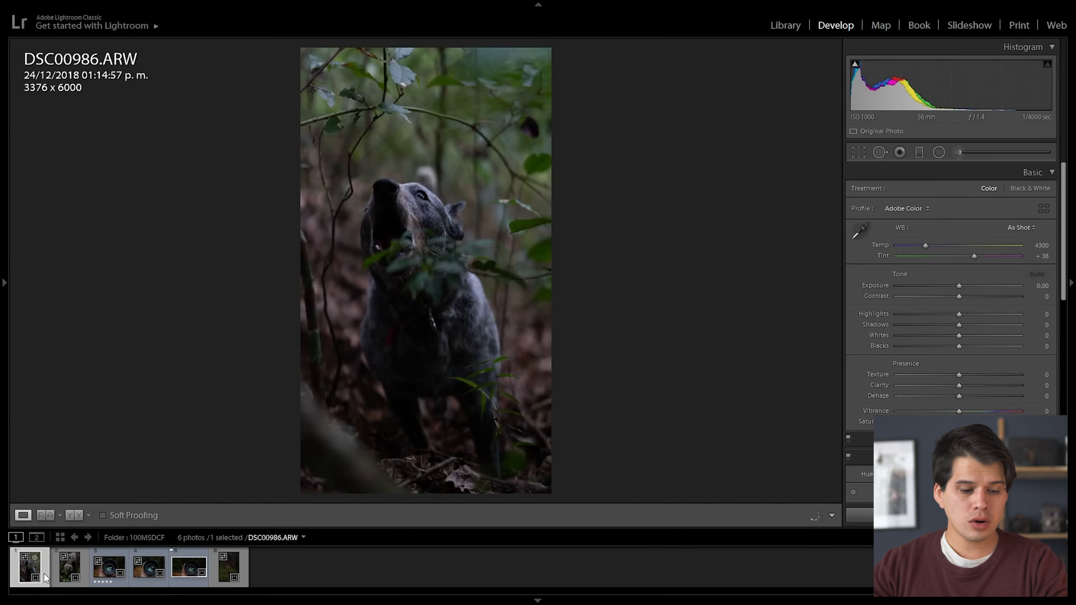
key(ctrl+z)
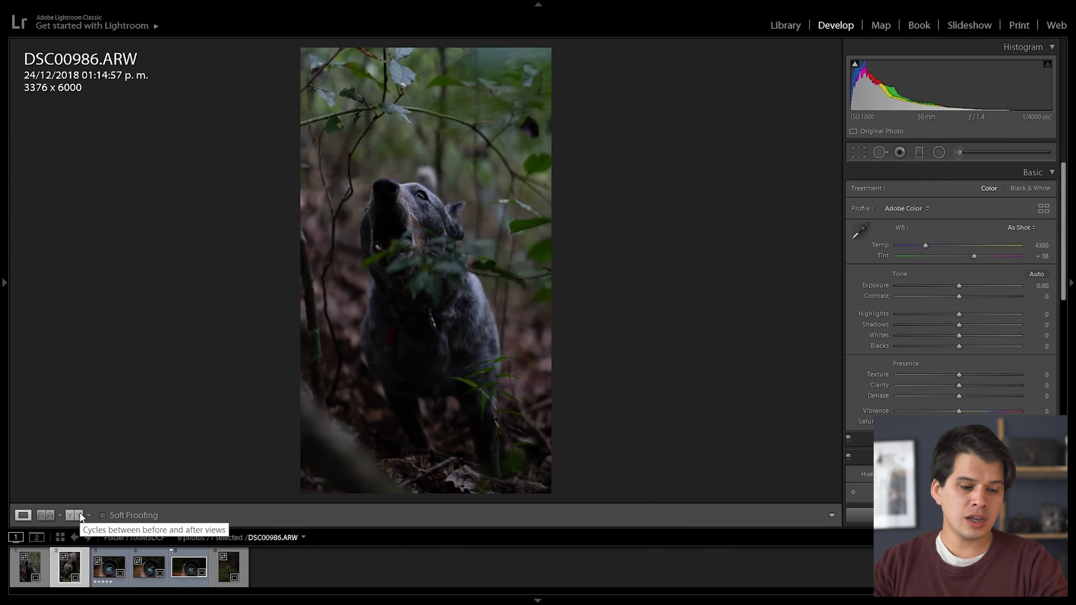
key(ctrl+z)
key(Right)
key(Left)
key(Left)
key(Left)
key(Left)
key(Left)
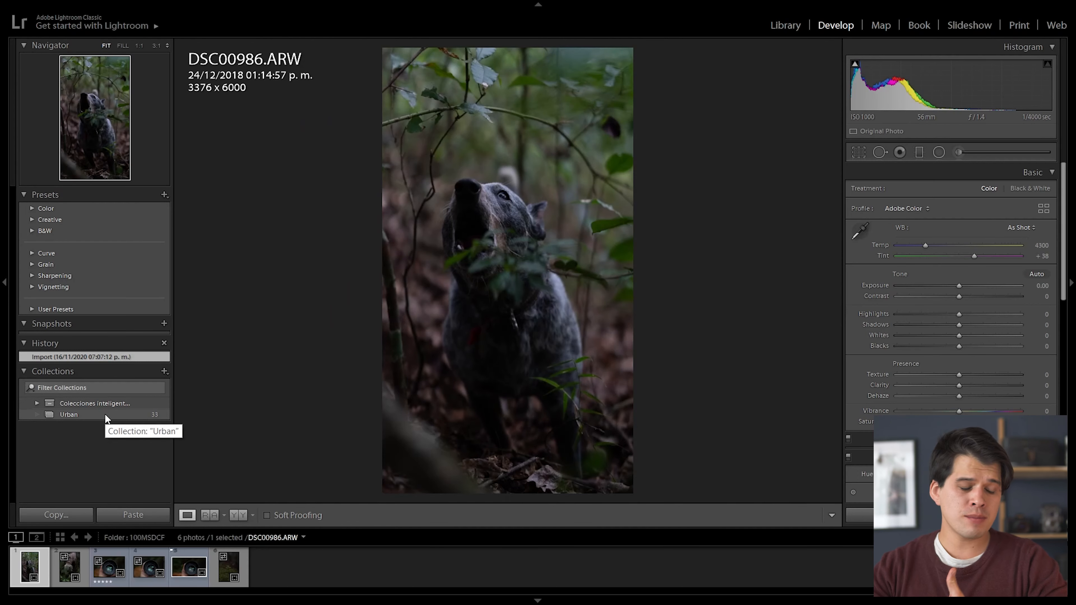
- Open the Urban collection in the Library grid with thumbnails reduced to seven per row, and expand the collections list
click(96, 415)
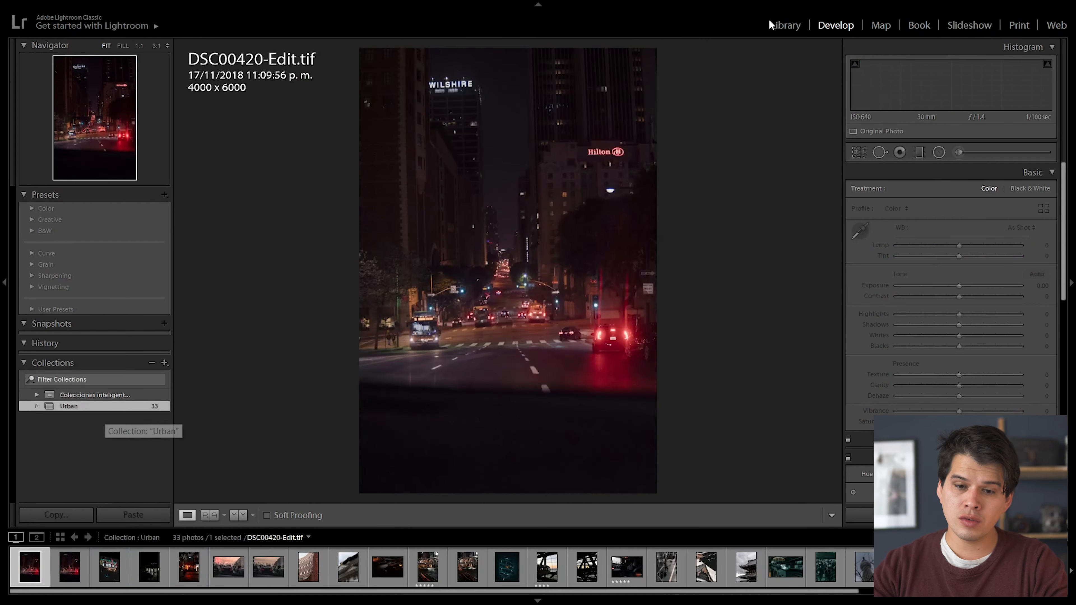
click(785, 24)
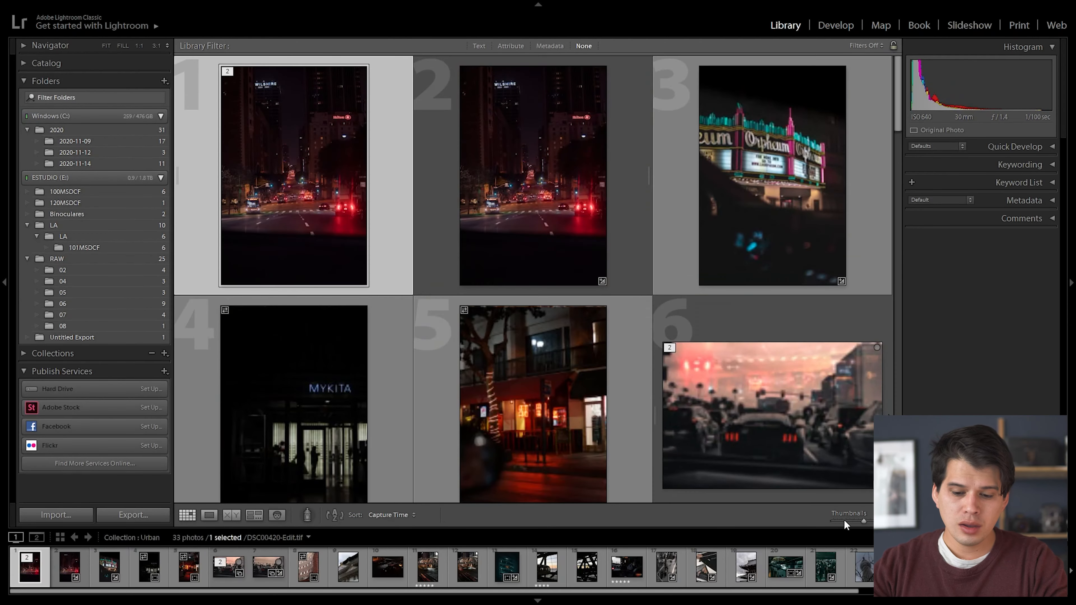
drag(863, 521, 850, 521)
scroll(546, 102, down, 2)
scroll(373, 108, up, 3)
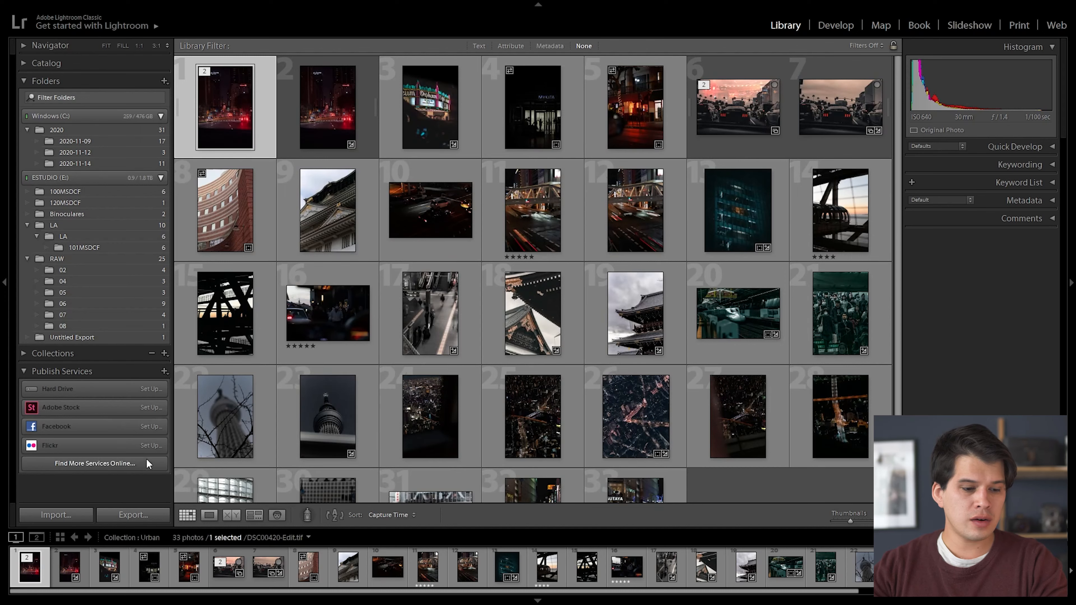
click(25, 353)
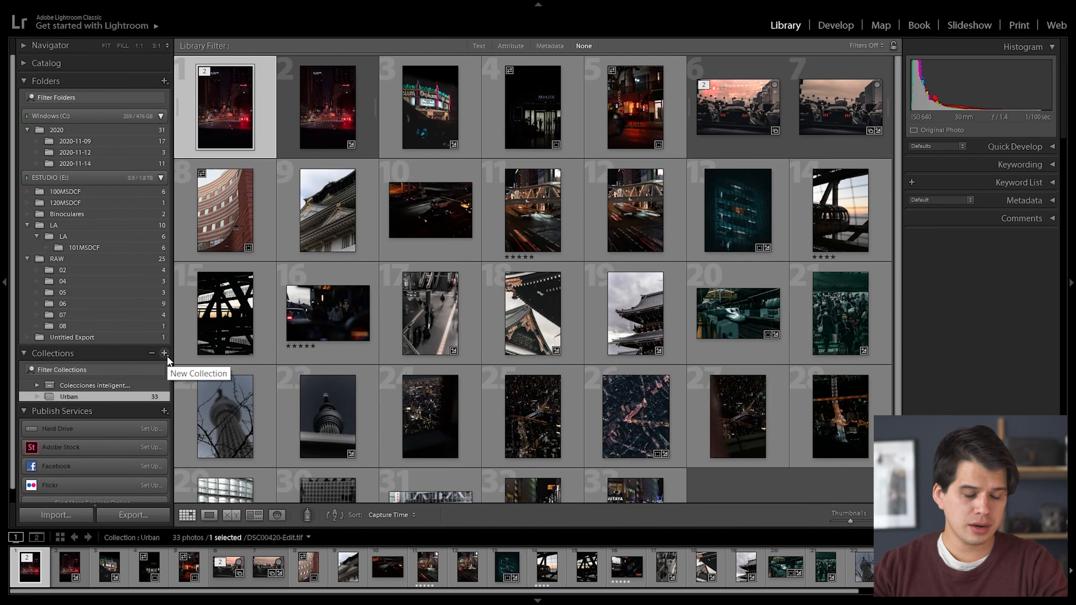
- Open the first dog photo from the 100MSDCF folder in the Develop module and collapse its edit history
click(64, 191)
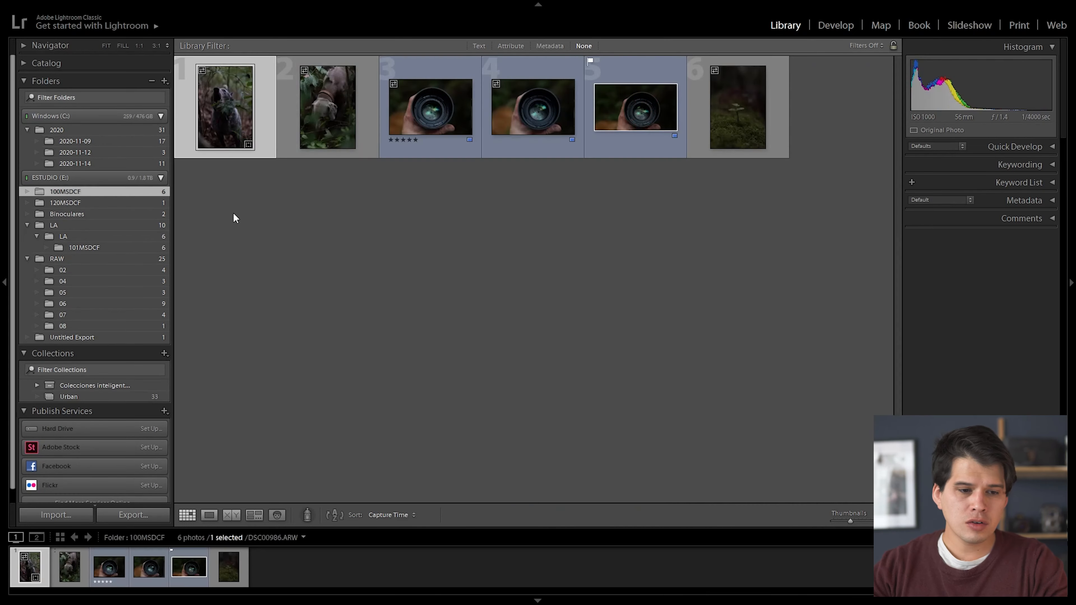
click(842, 27)
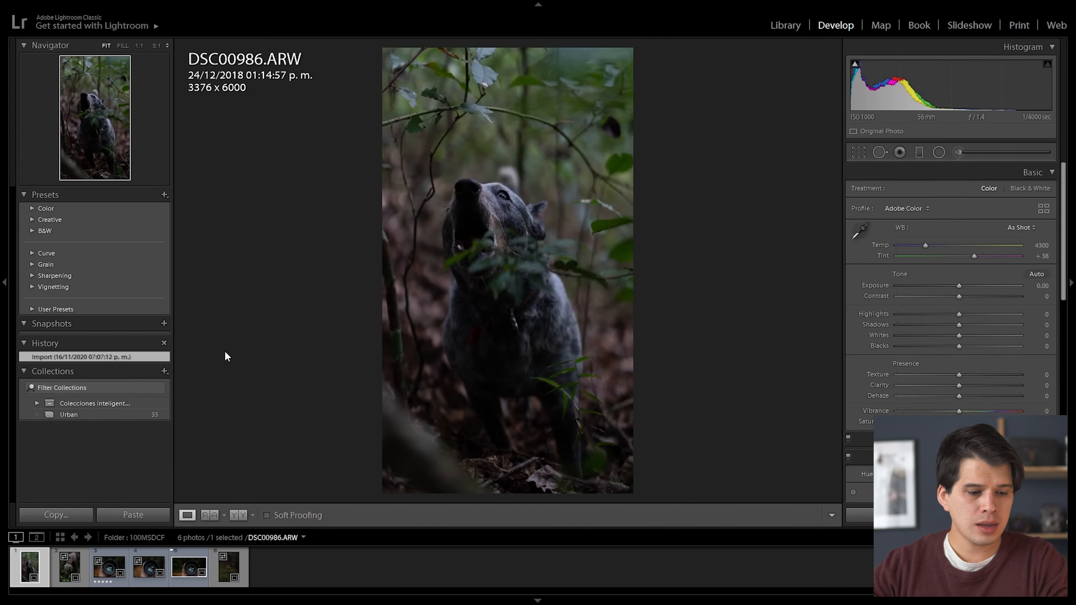
click(26, 346)
click(26, 347)
click(26, 346)
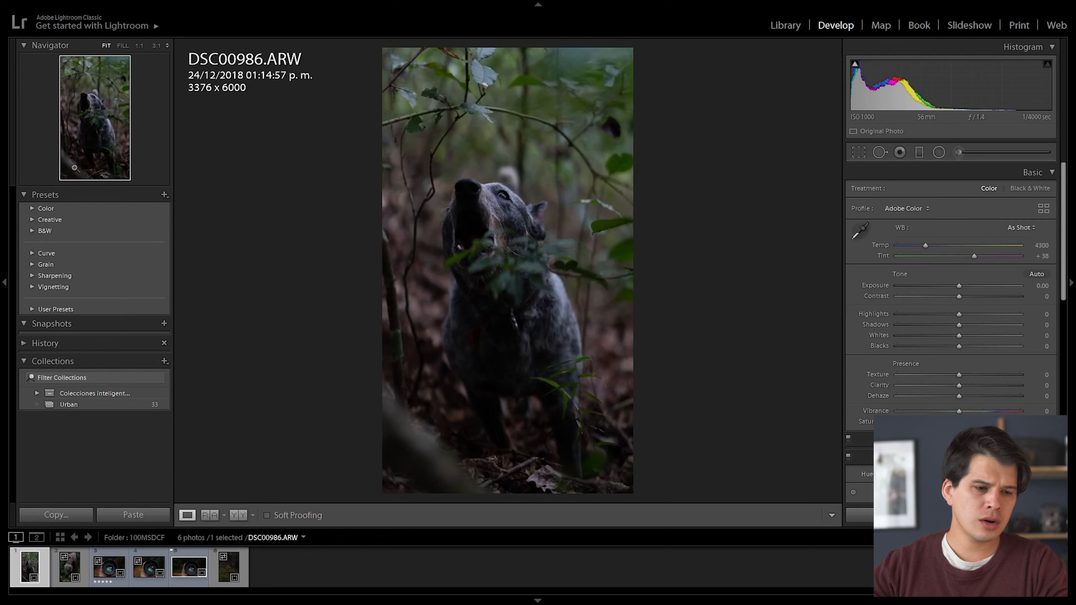
- Look at the options for adding new presets
click(154, 195)
click(38, 195)
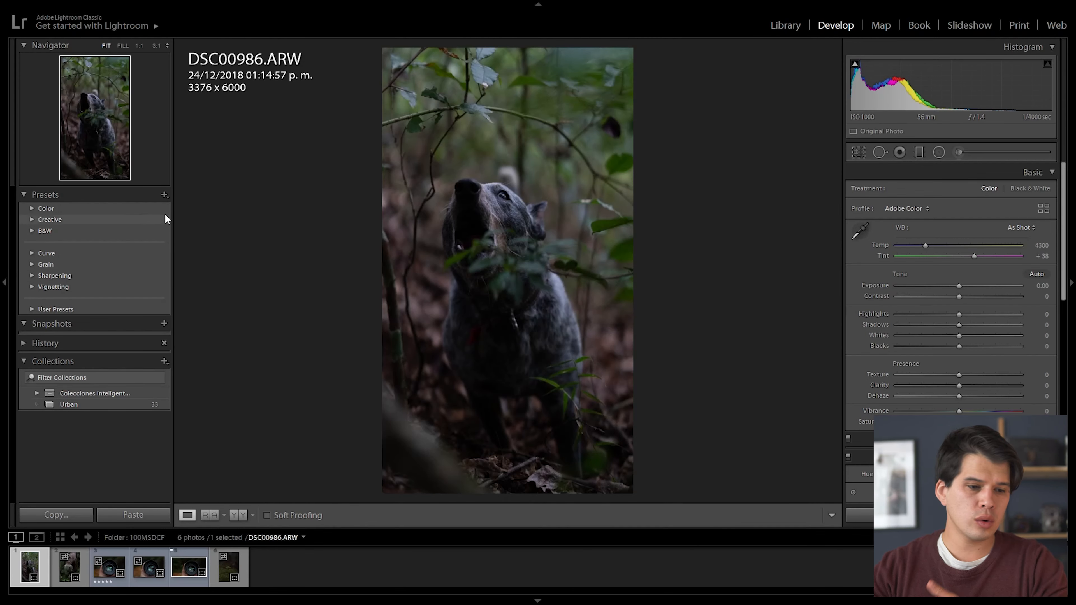
click(164, 195)
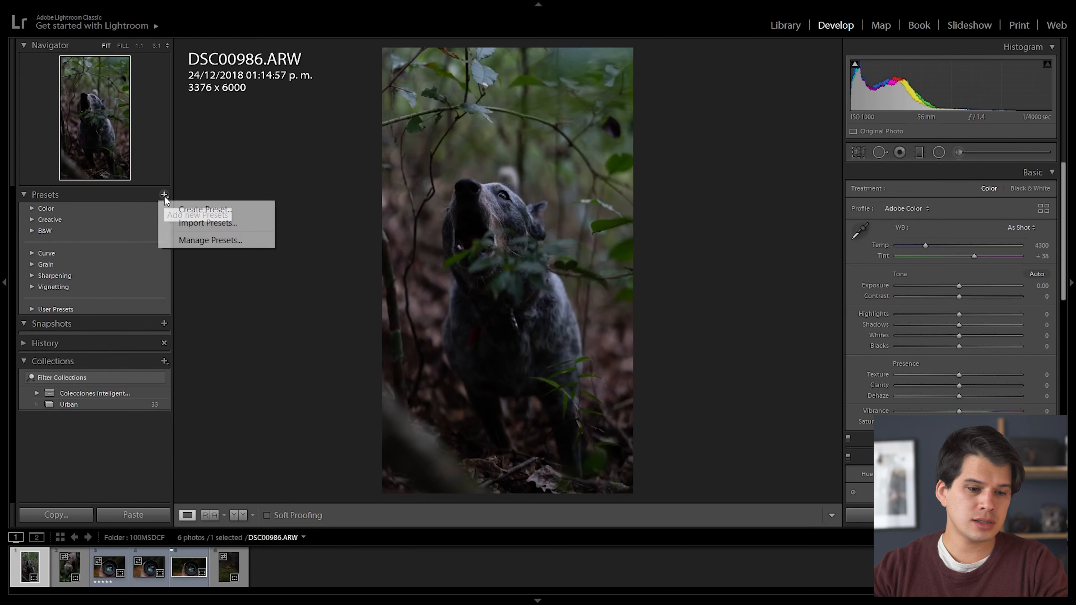
click(247, 154)
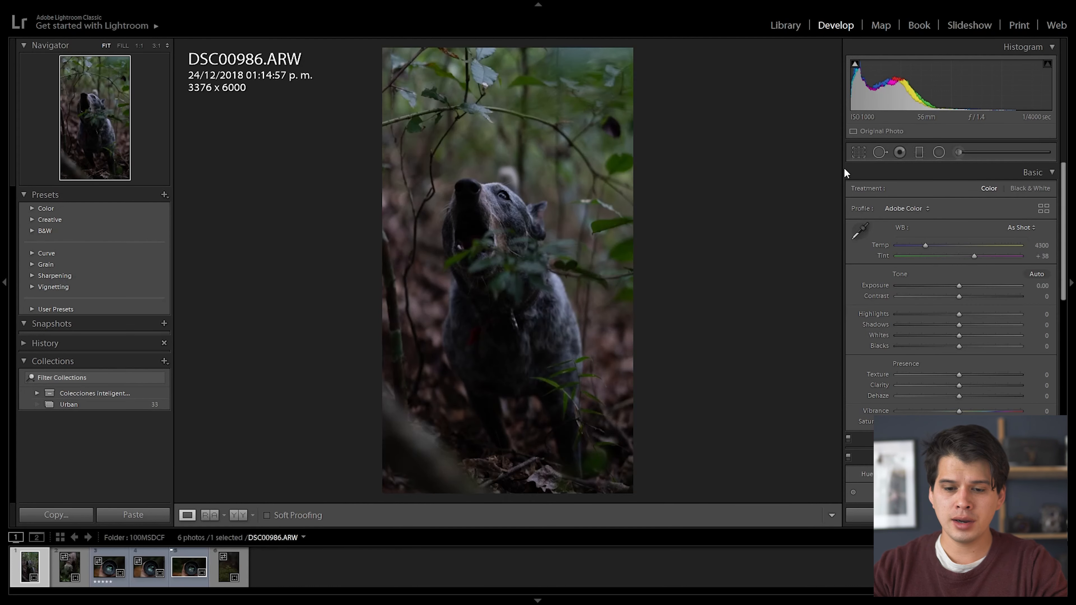
- Hide the filmstrip and switch to the lens photo DSC01046.ARW
key(F6)
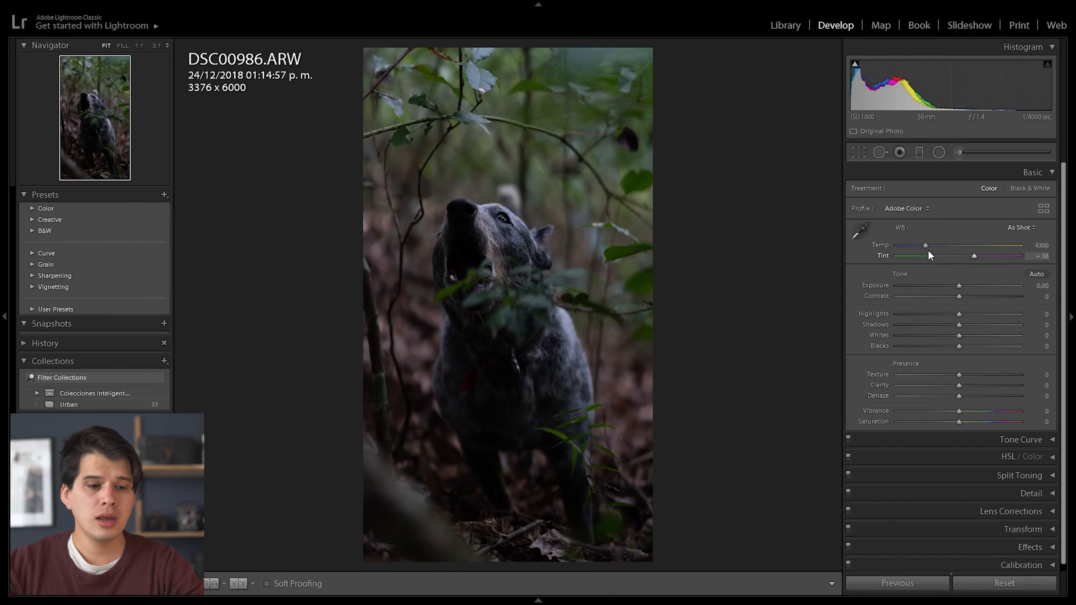
key(Right)
drag(926, 247, 878, 234)
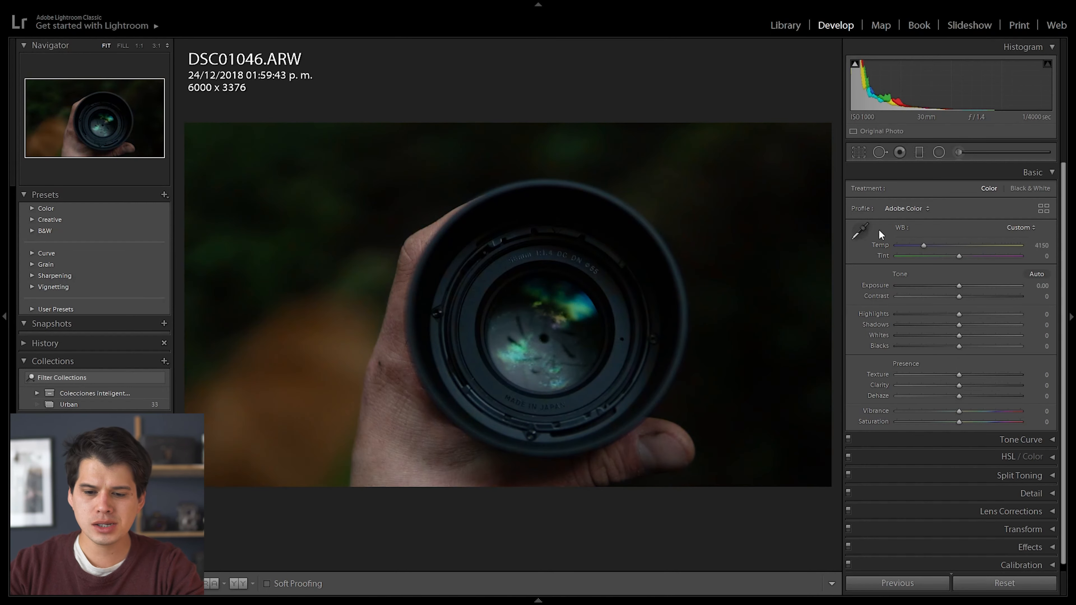
- Try a white balance sampled from the teal reflection in the lens glass, and reset all of the photo's adjustments
click(863, 230)
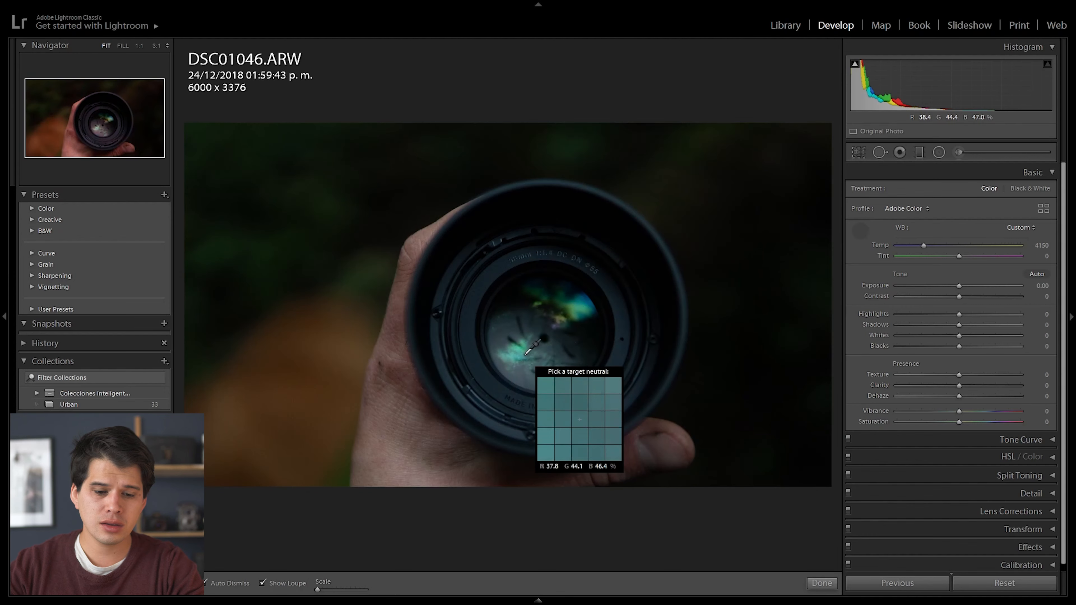
click(509, 357)
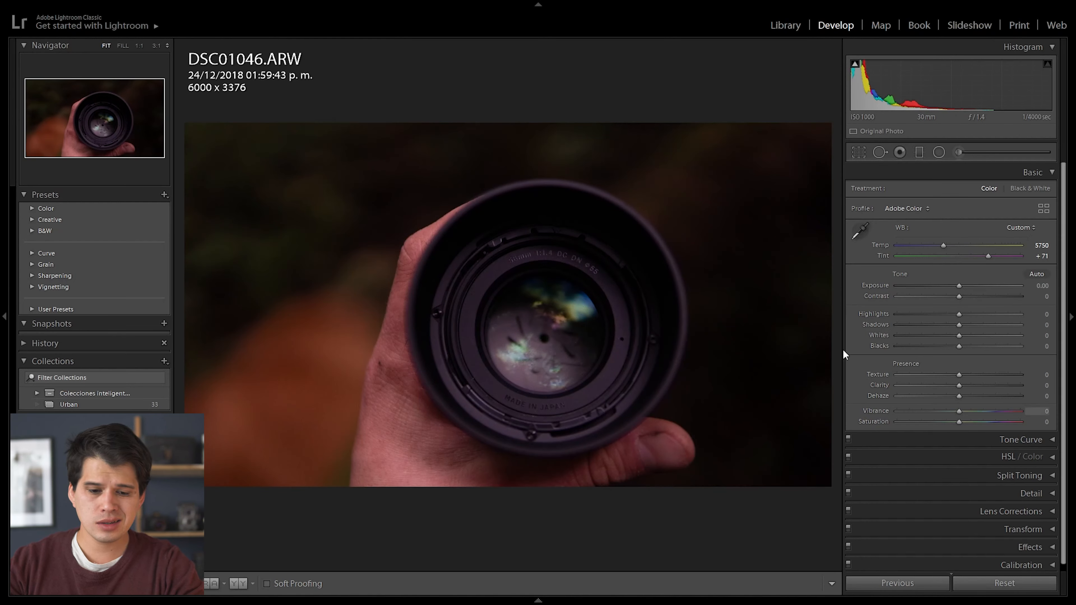
click(987, 584)
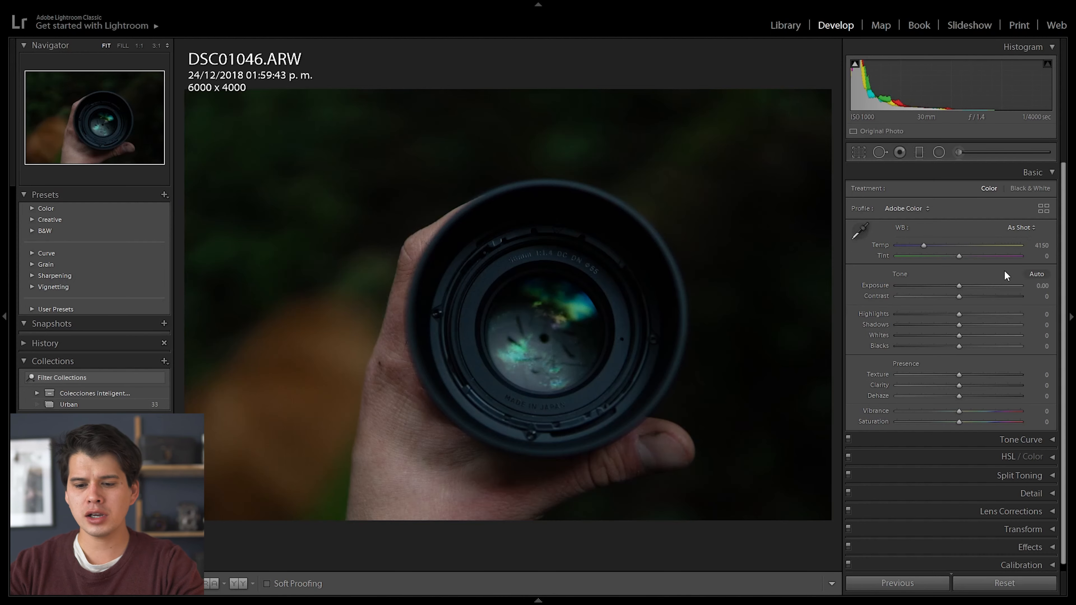
- Try a lower Exposure on the lens photo, reset it, and reconfirm its value as 0.00
drag(959, 285, 936, 295)
double_click(935, 283)
click(1034, 286)
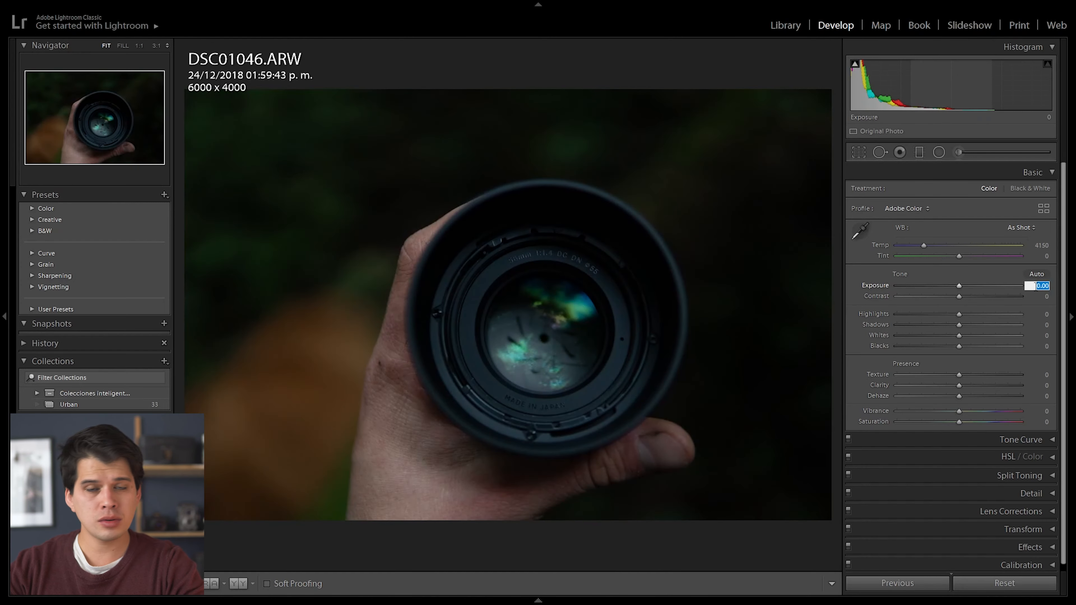
key(Return)
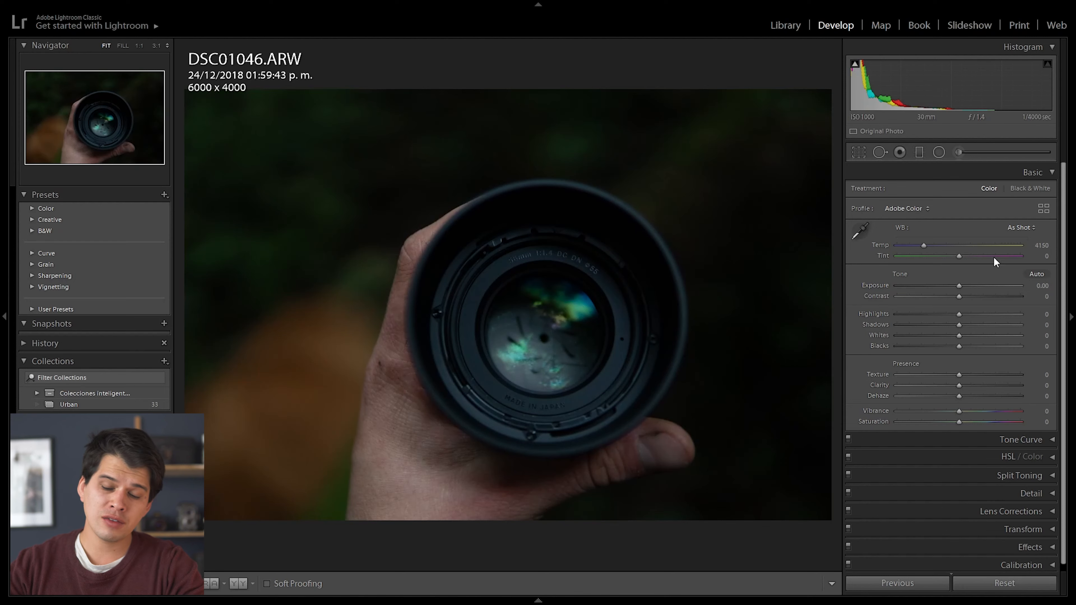
- Try lowering the Exposure in small increments past −0.70 and raising it slightly, resetting it after each attempt
click(873, 285)
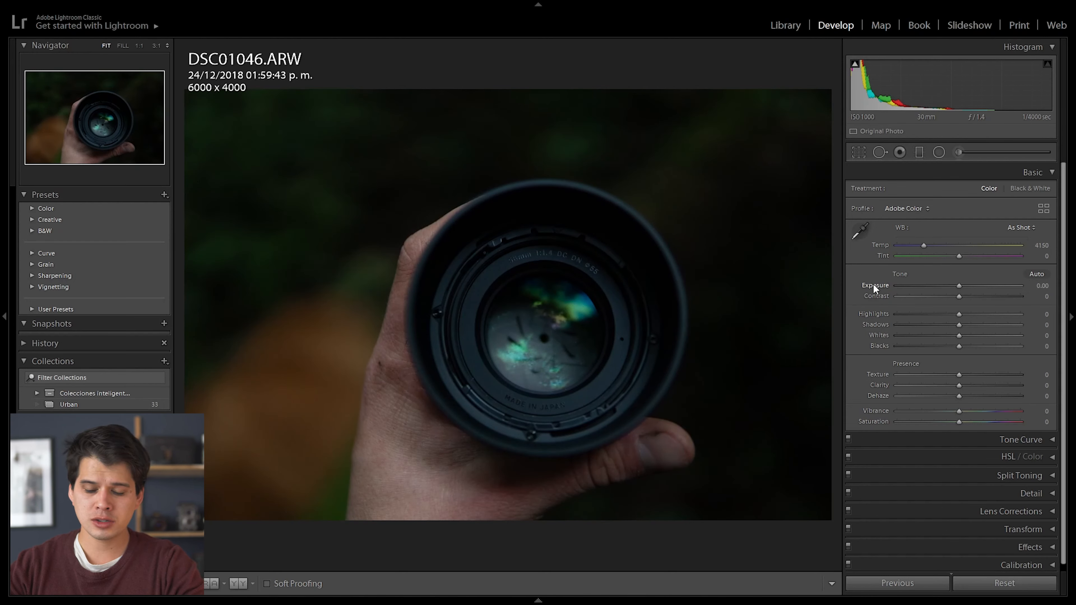
key(minus)
key(minus)
key(minus)
key(minus)
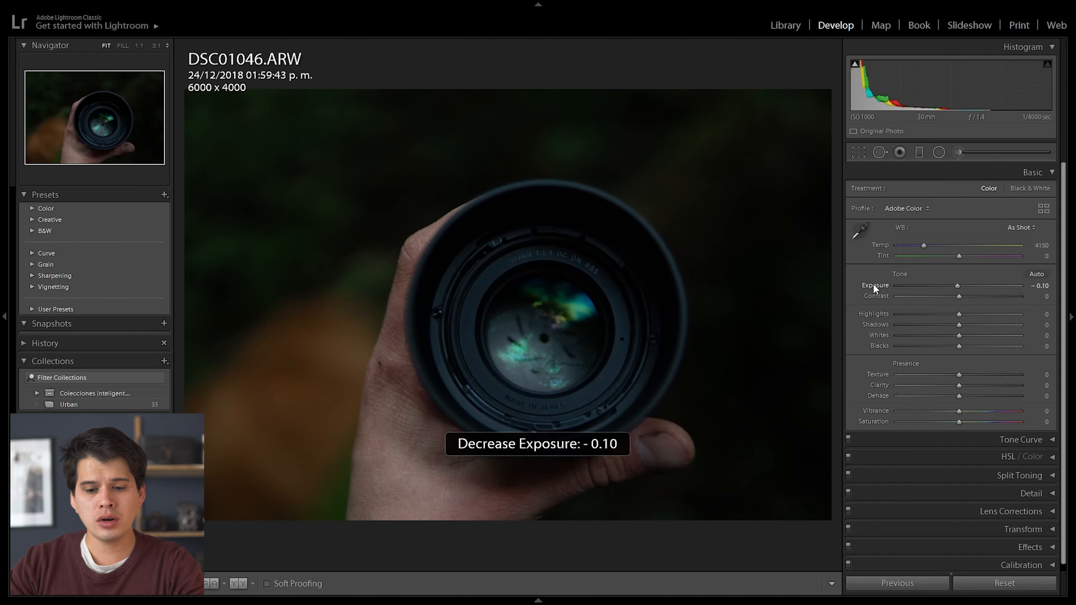
key(minus)
key(minus)
key(minus)
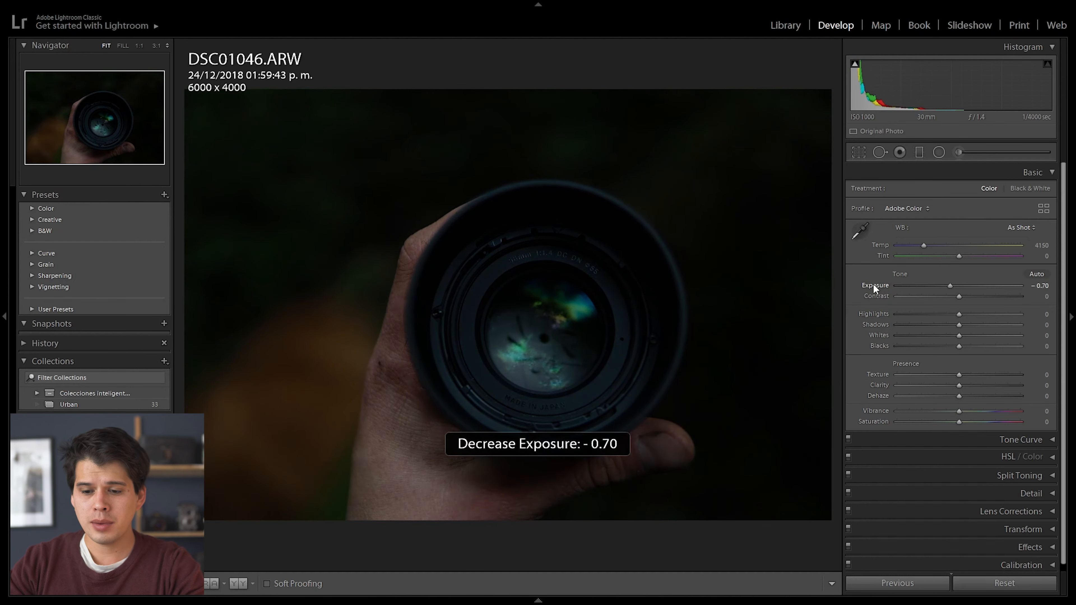
key(minus)
double_click(873, 284)
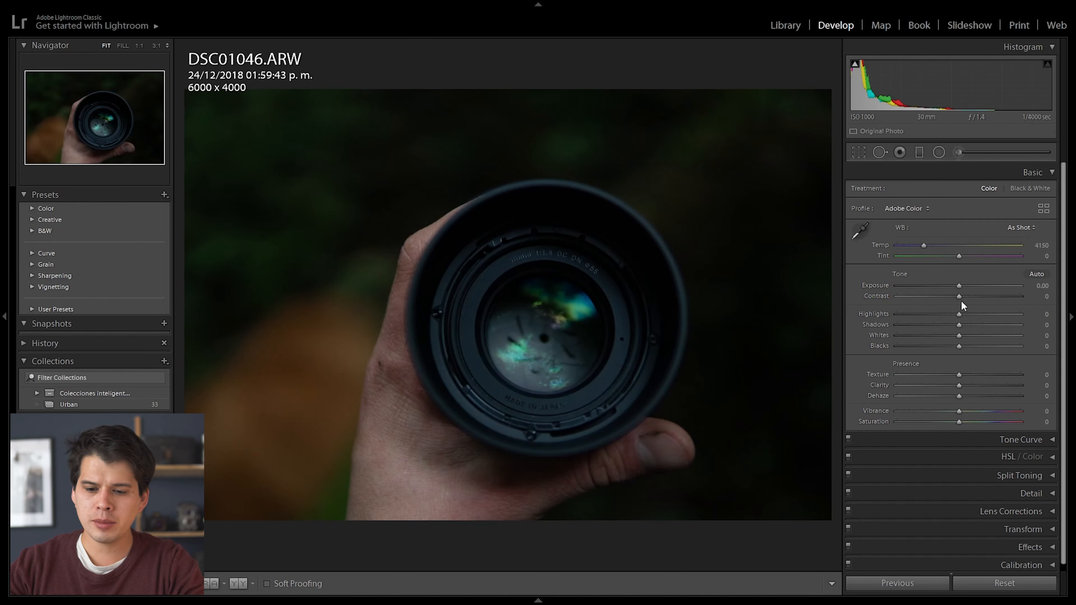
drag(961, 285, 970, 284)
double_click(970, 285)
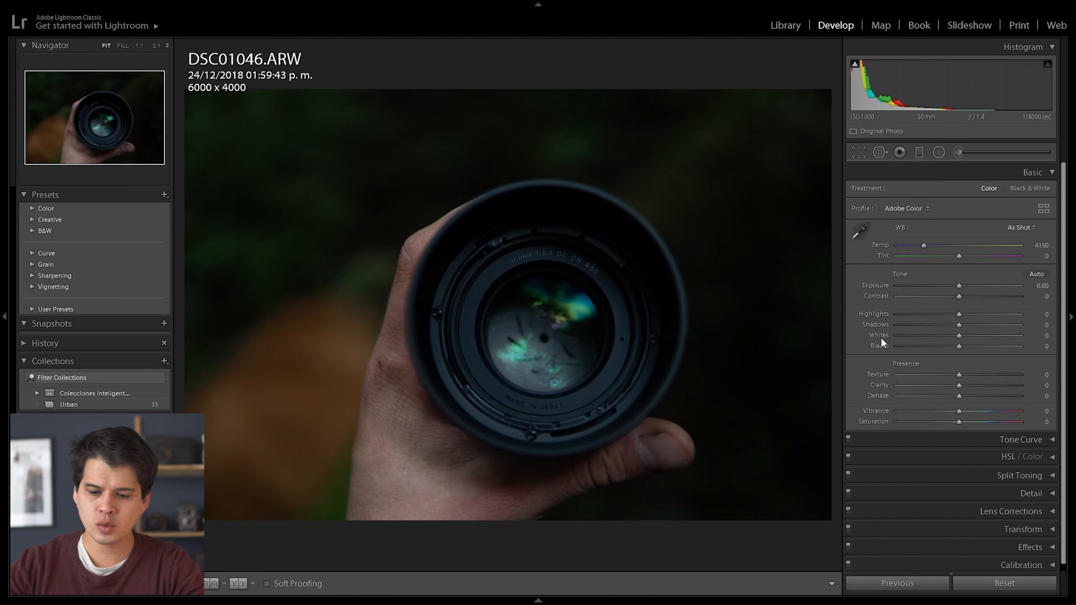
- Try the lens photo's Blacks at +100, reset them, and set Shadows to +100
scroll(885, 353, down, 1)
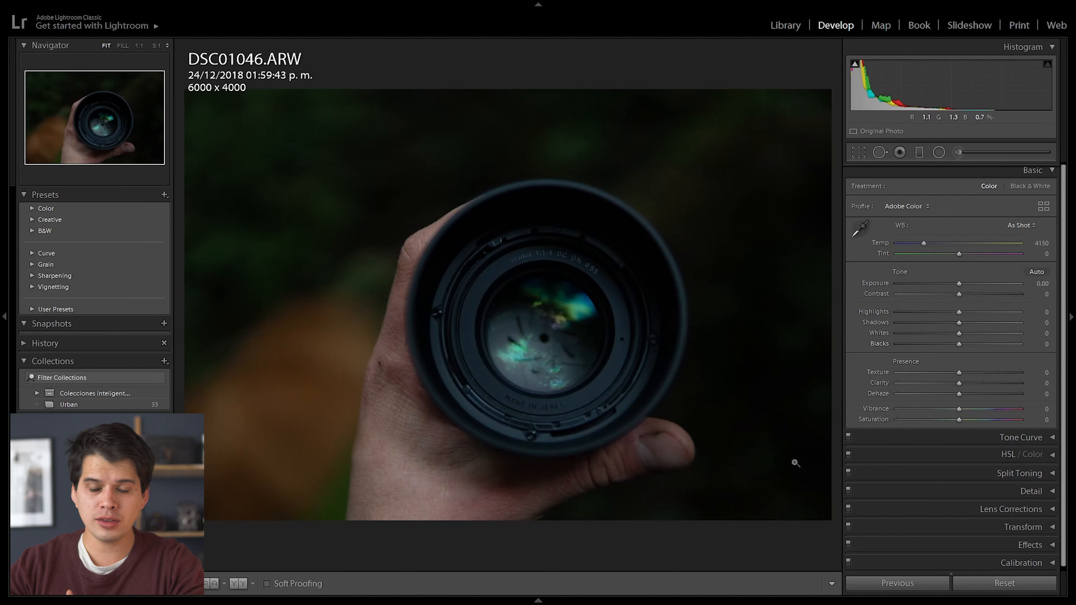
drag(963, 346, 1024, 340)
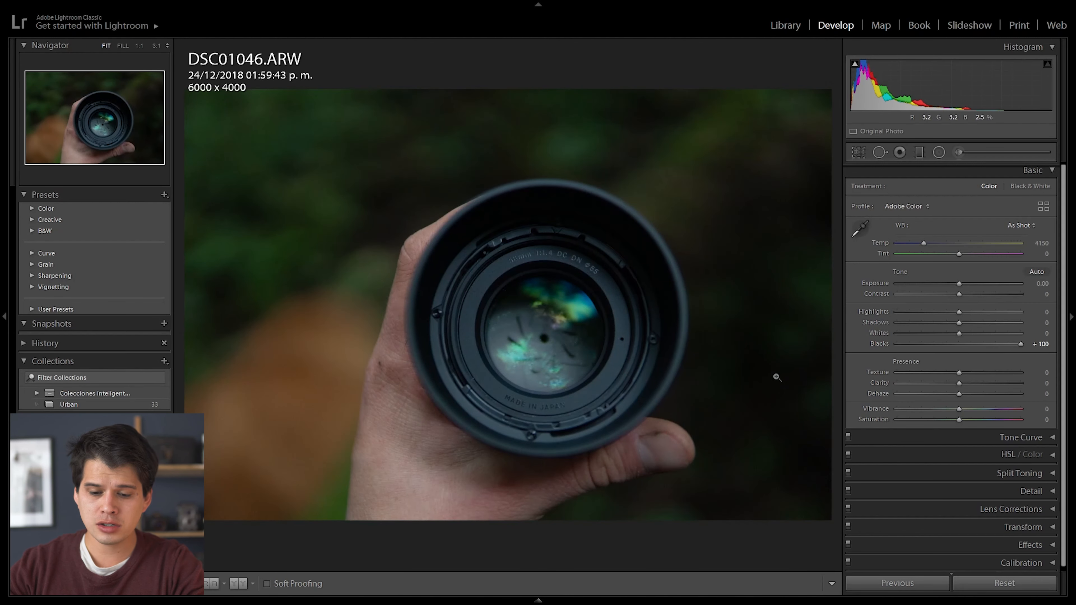
double_click(1018, 342)
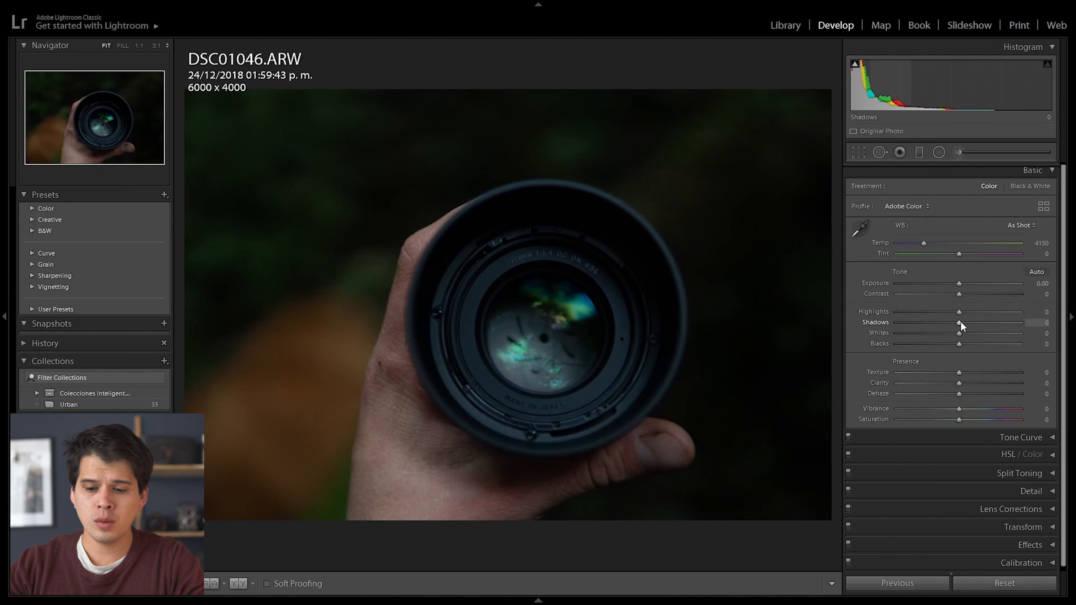
drag(971, 323, 1052, 311)
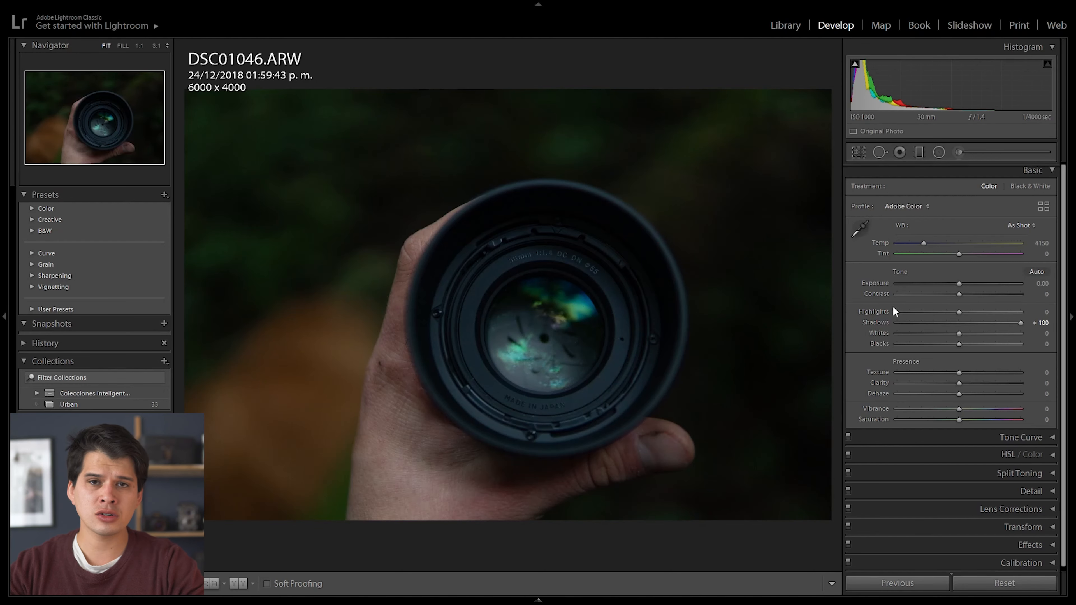
- Set Shadows to +100 on the dog photo DSC00986.ARW and inspect the dark chest area at 1:1
key(Left)
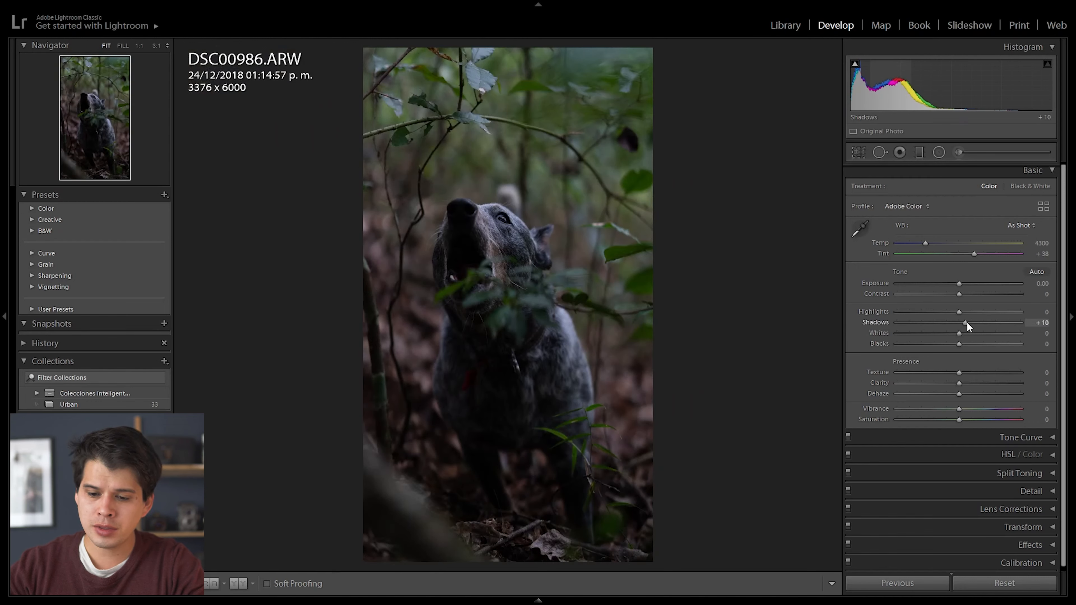
drag(962, 322, 1016, 321)
drag(519, 392, 614, 351)
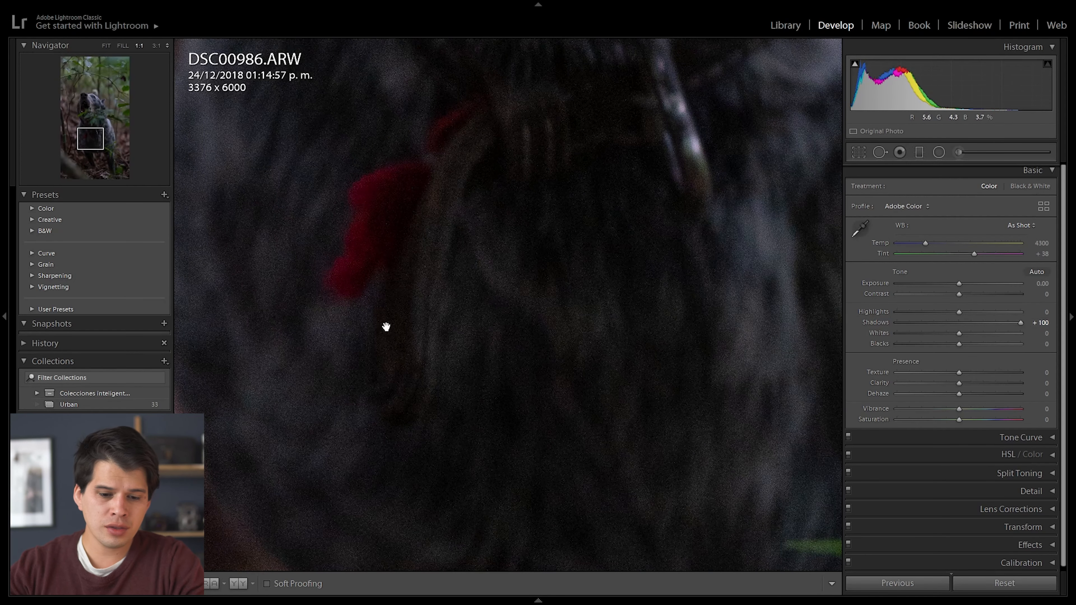
click(621, 273)
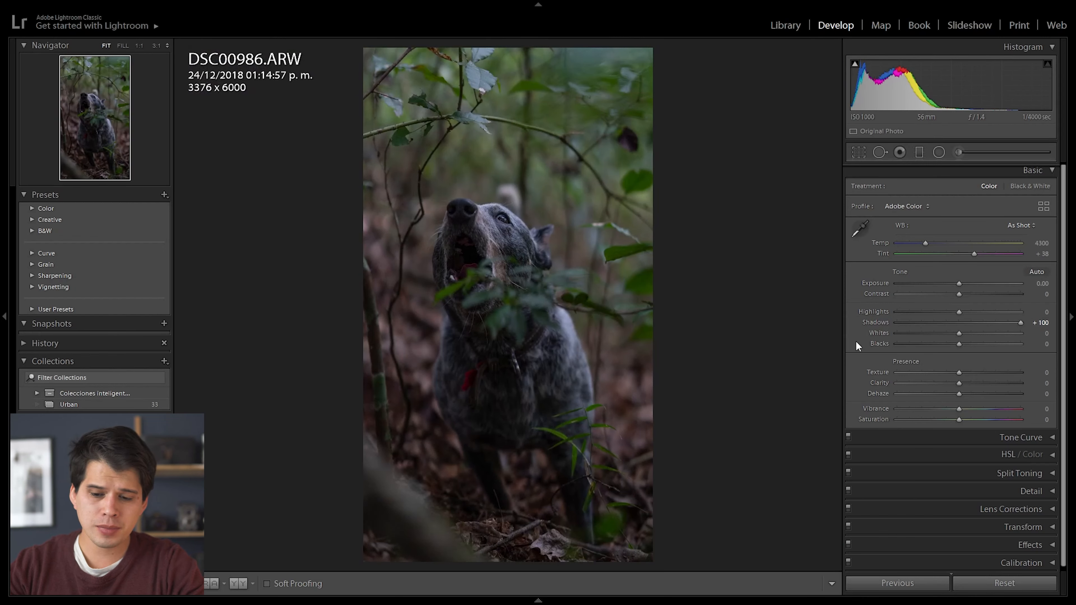
- Hide the presets and navigator side, and set the dog photo's Blacks to −22, Whites to +29 and Highlights to −31
drag(959, 342, 943, 342)
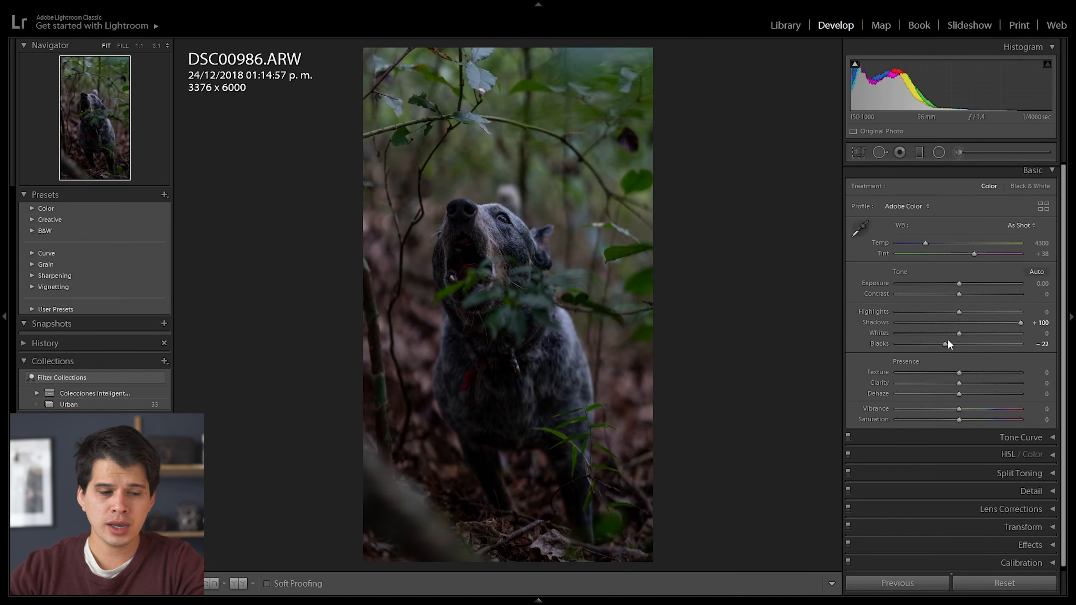
click(5, 297)
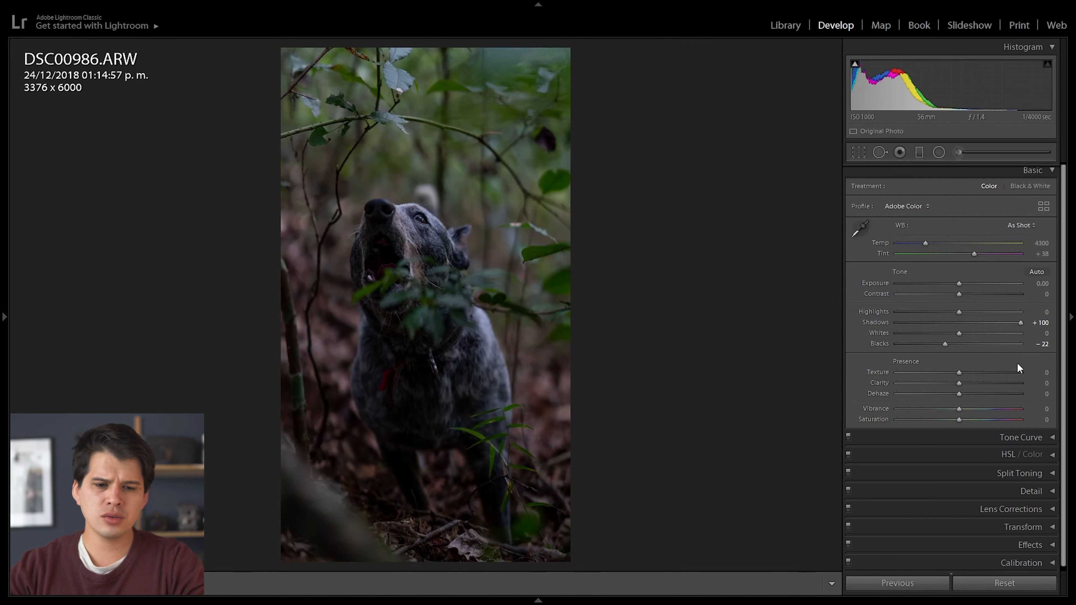
drag(959, 312, 979, 329)
drag(920, 313, 940, 311)
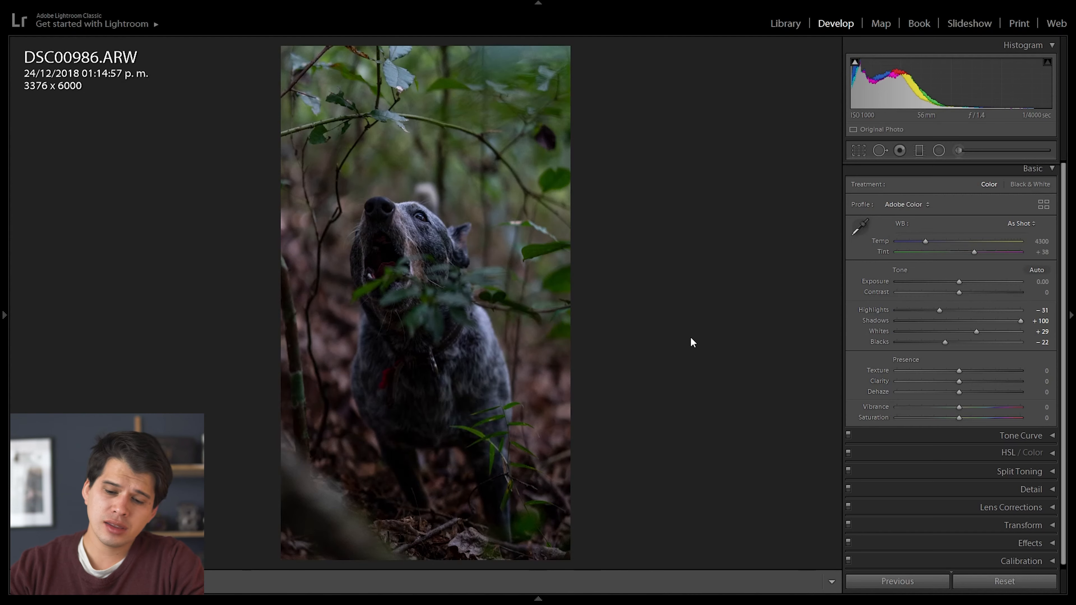
- Try Texture at +100 and Clarity at +65 on the dog photo, resetting each one after checking its effect
drag(962, 370, 1068, 363)
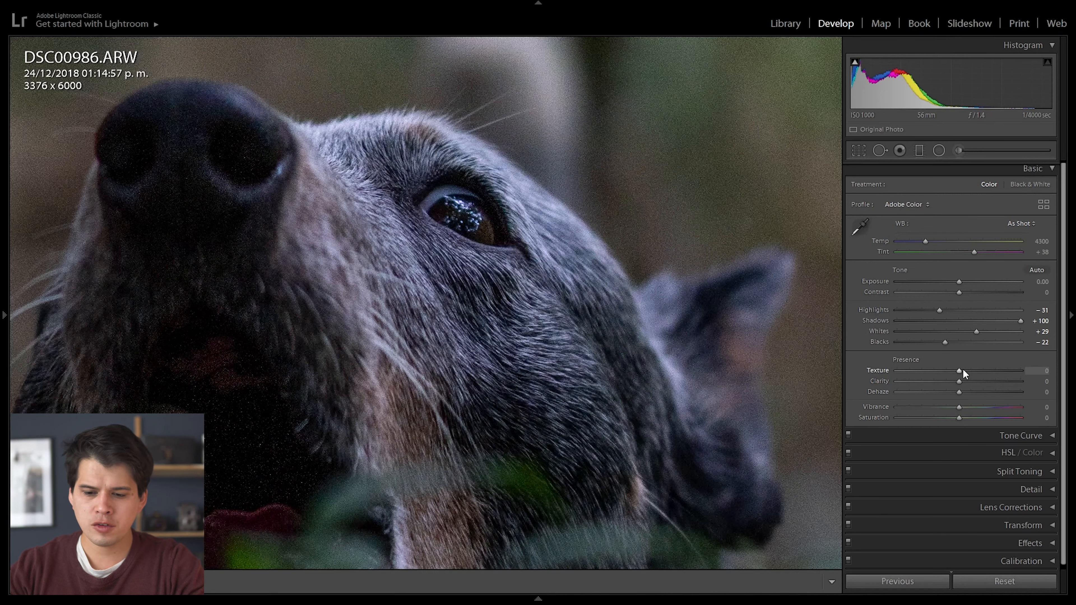
click(708, 424)
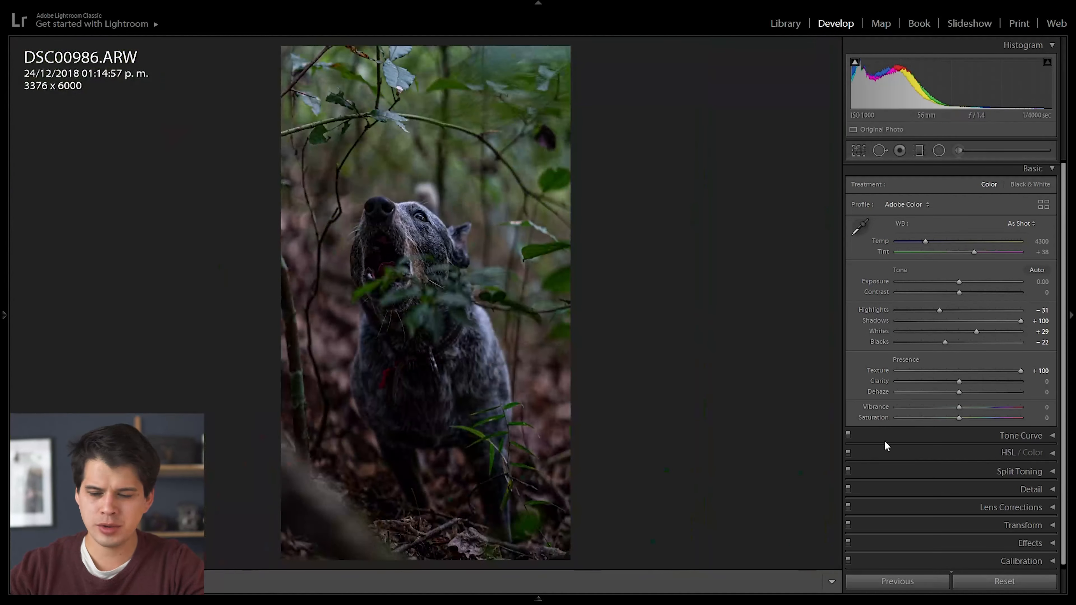
double_click(1022, 370)
drag(962, 382, 999, 386)
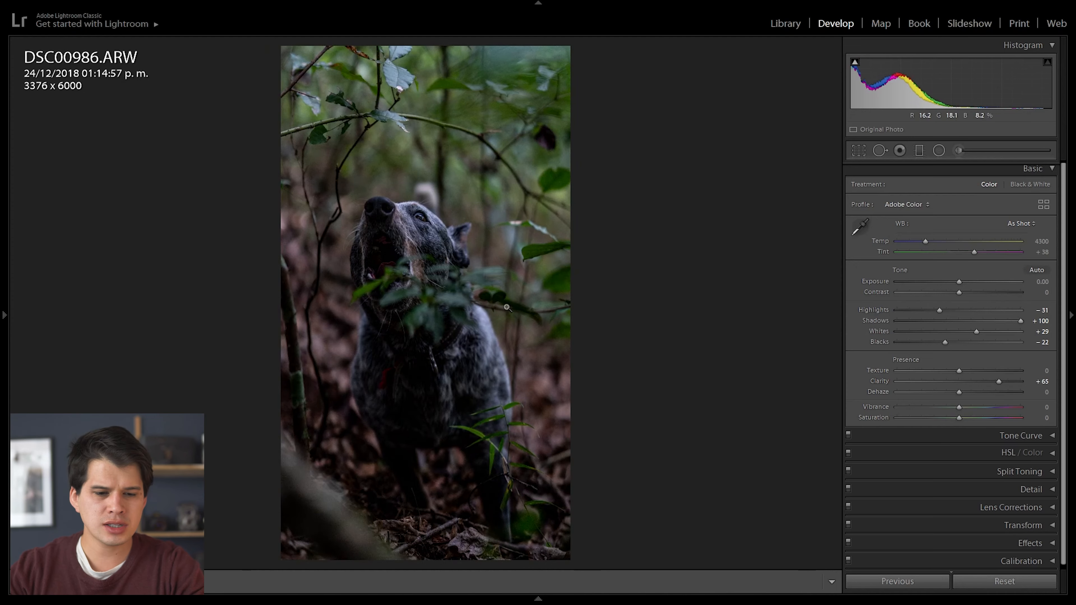
click(374, 200)
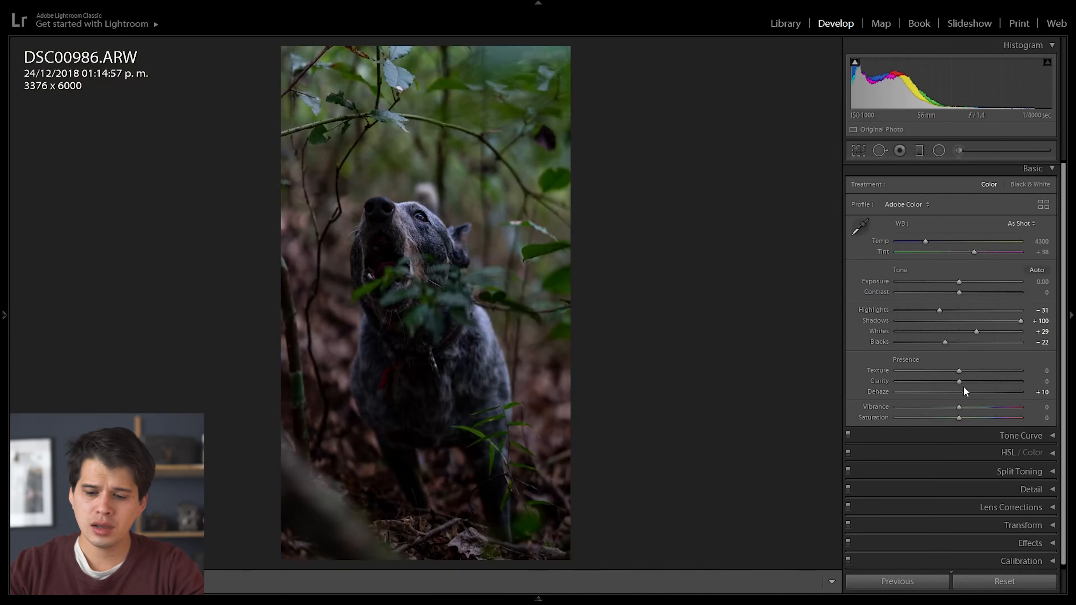
- Try positive and strongly negative Dehaze on the dog photo, set it to −52, and inspect the background up close
click(965, 393)
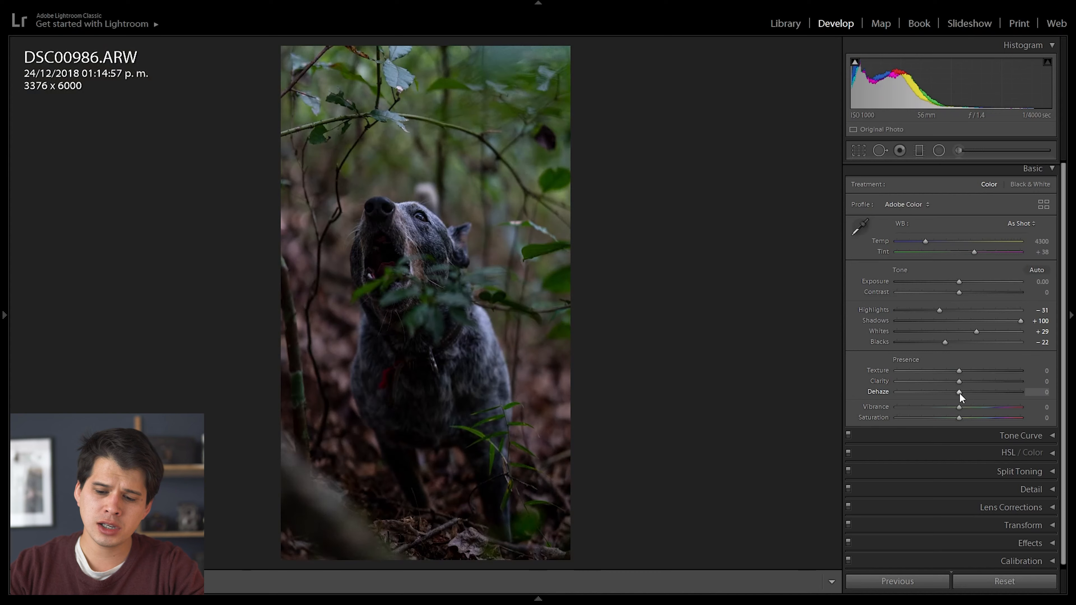
drag(960, 392, 882, 393)
double_click(881, 394)
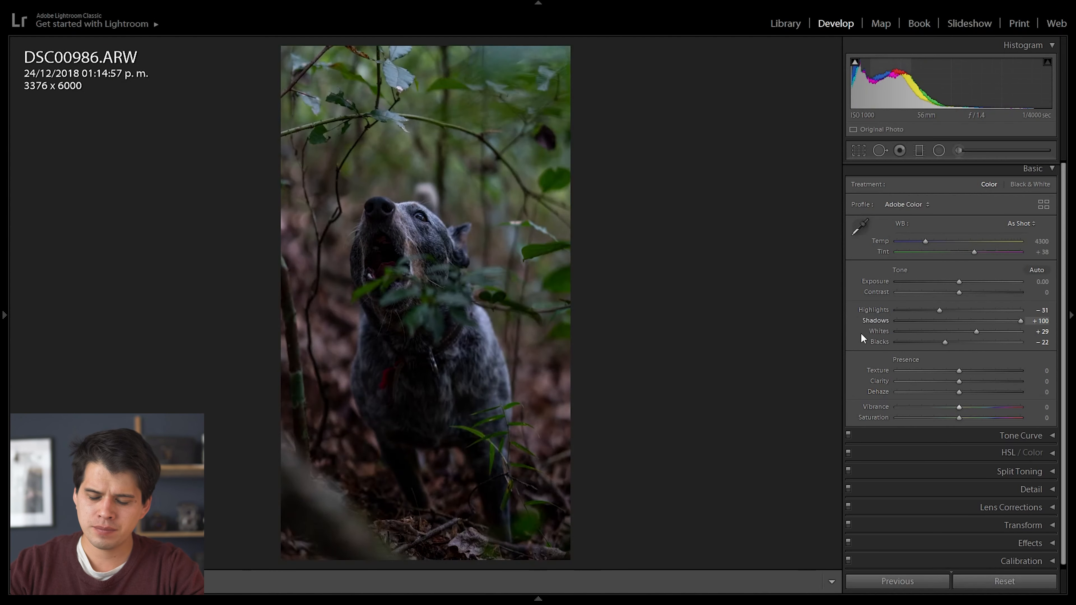
drag(945, 400, 926, 396)
click(492, 243)
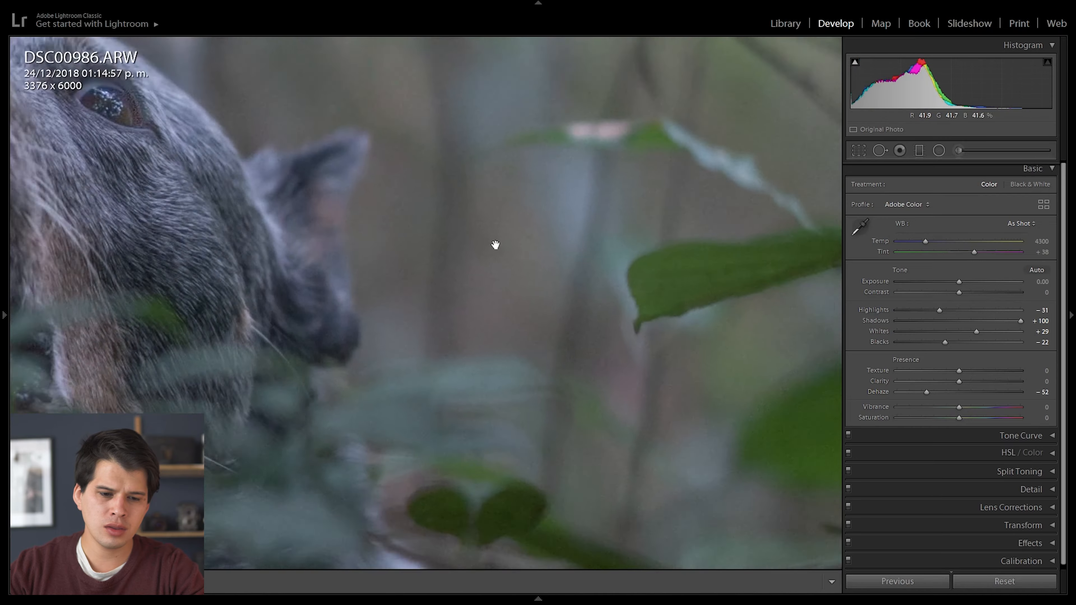
- Reset the dog photo's Dehaze after checking the background up close, and set Saturation to −19 and Vibrance to −21
drag(492, 243, 609, 493)
click(376, 353)
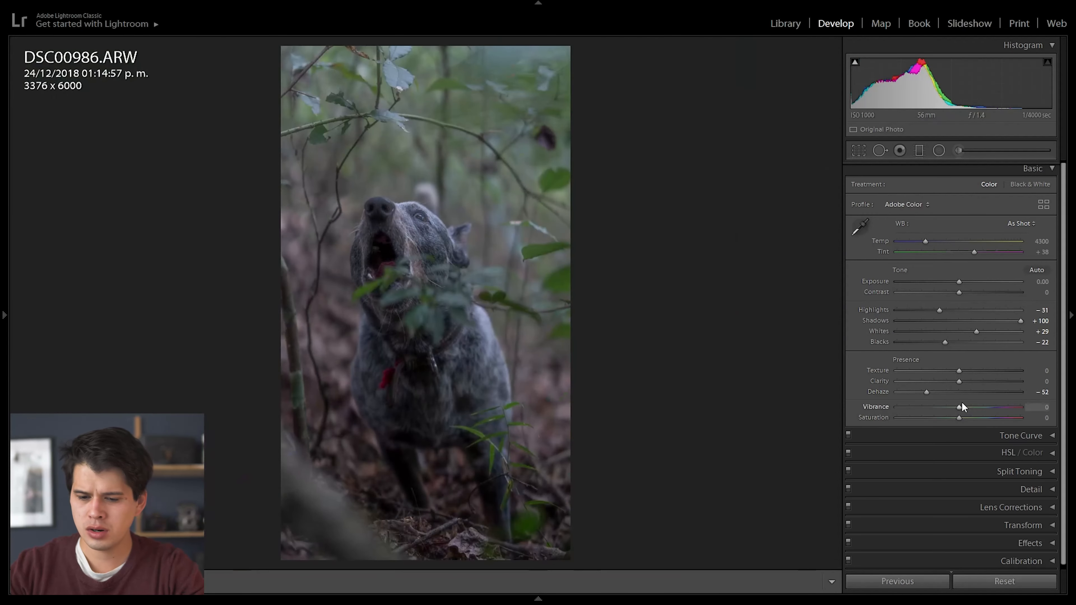
double_click(927, 392)
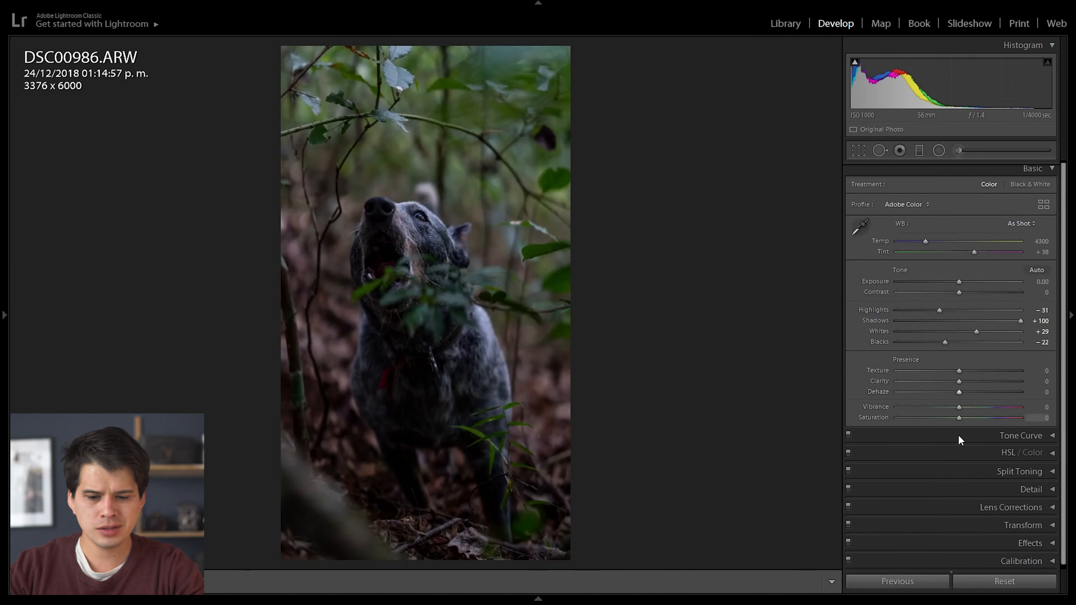
click(946, 418)
click(946, 407)
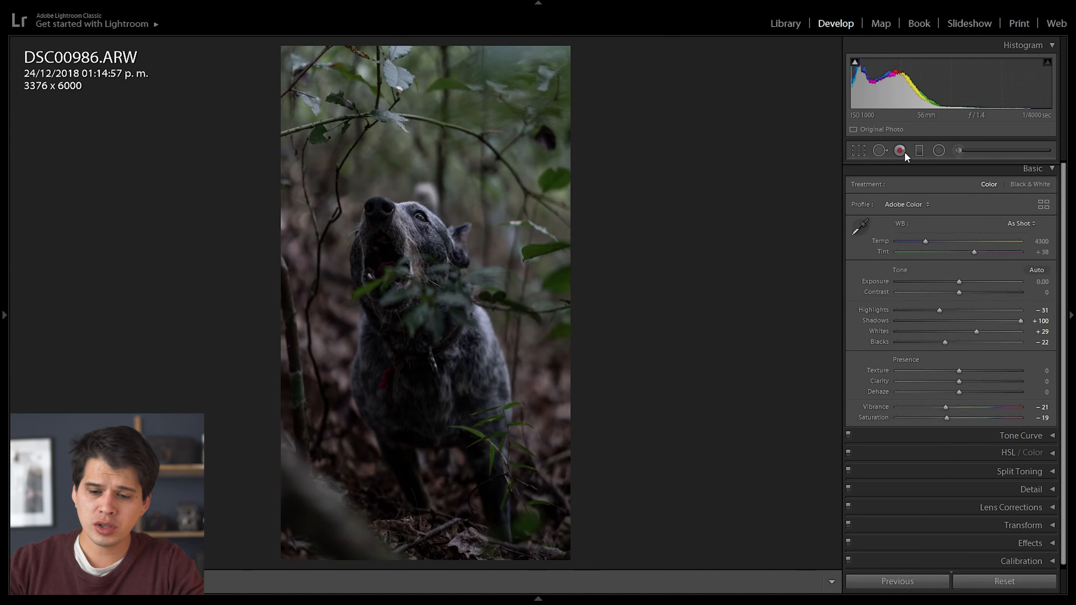
- Crop the dog photo to the 4 x 5 / 8 x 10 aspect at full image width, 4000 x 5000 pixels, shifting the frame slightly down
click(857, 153)
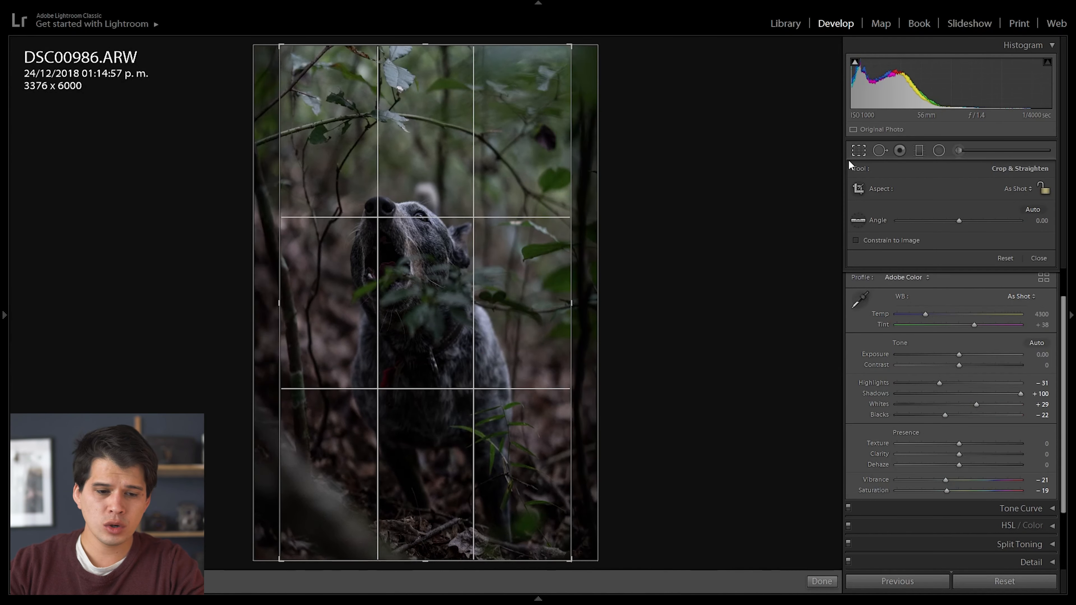
click(1018, 188)
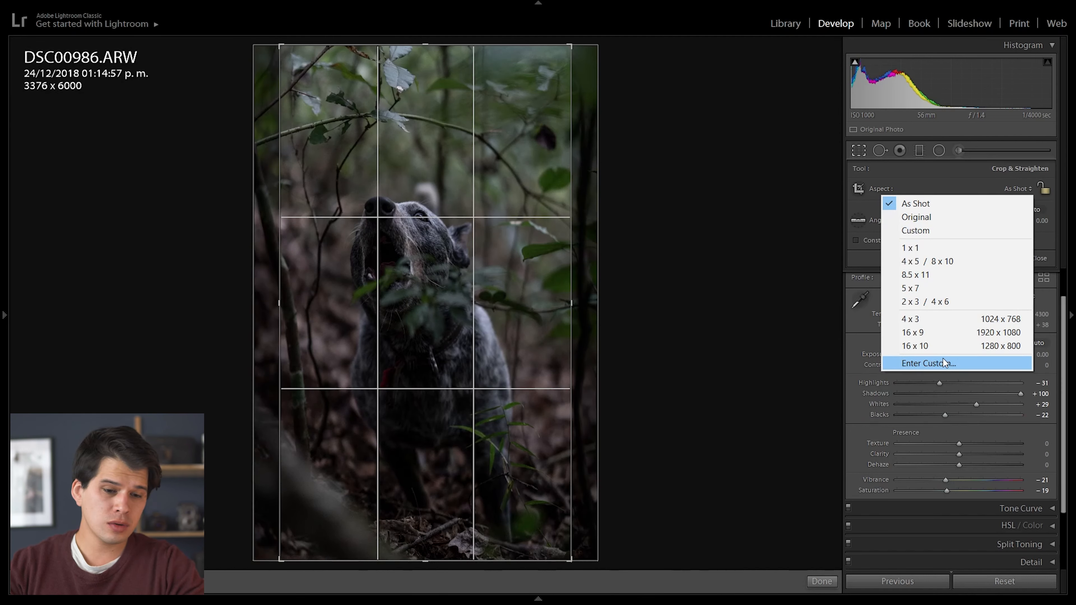
click(897, 261)
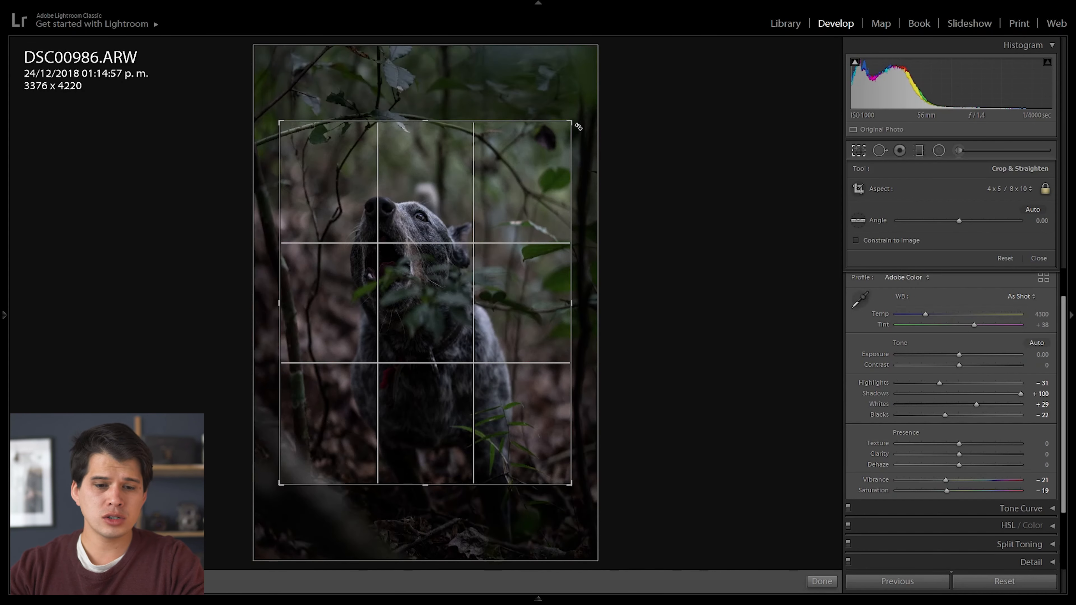
drag(571, 123, 585, 104)
drag(256, 502, 227, 540)
drag(370, 408, 372, 391)
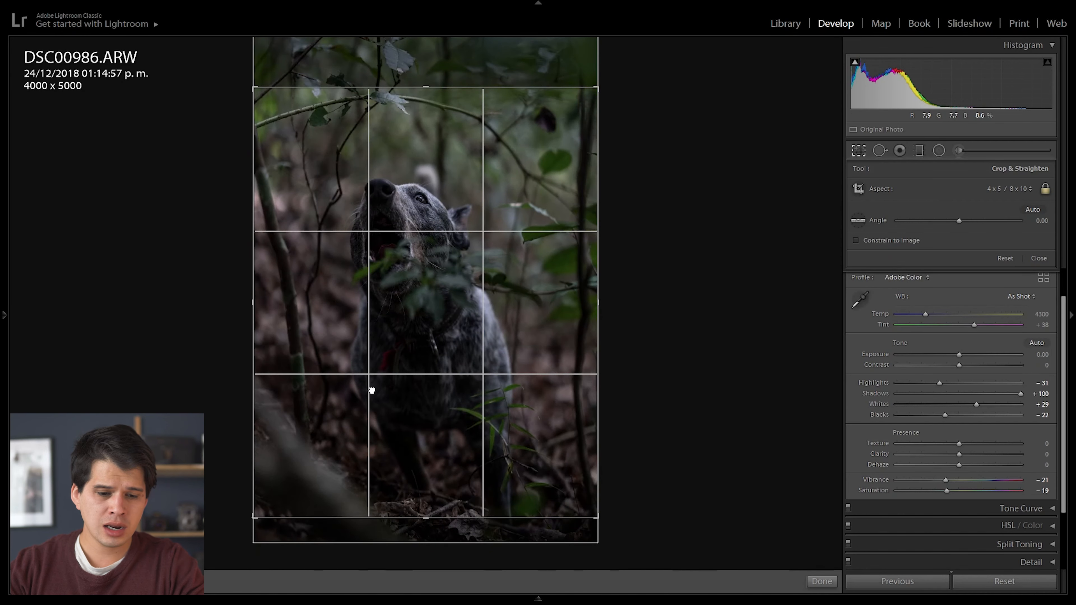
key(Return)
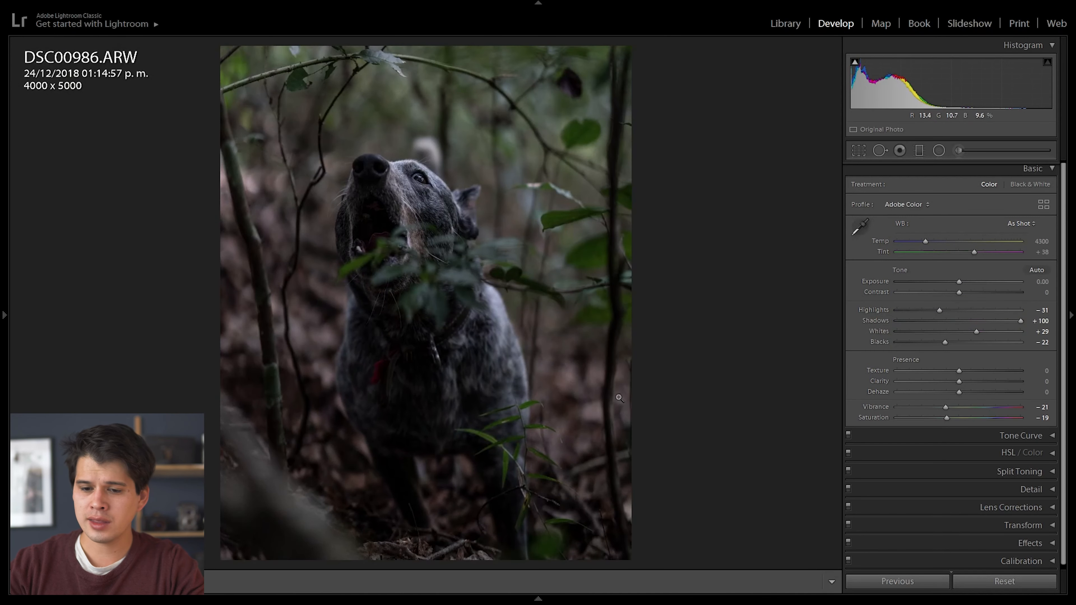
- Try straightening the dog photo along a slightly rising line across the dog's neck, for a crop angle of 3.30
key(r)
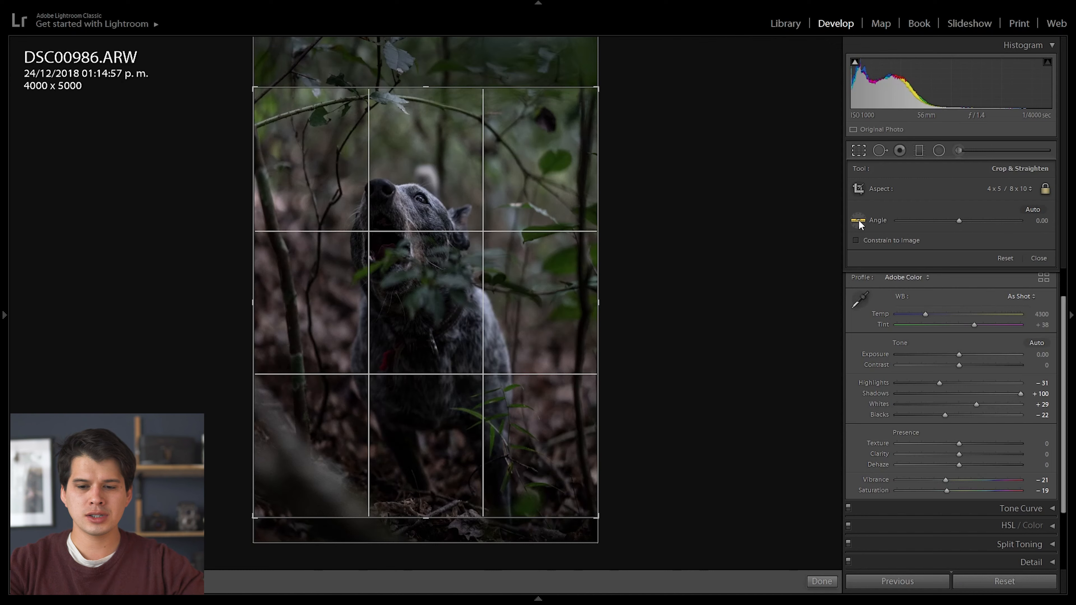
click(869, 212)
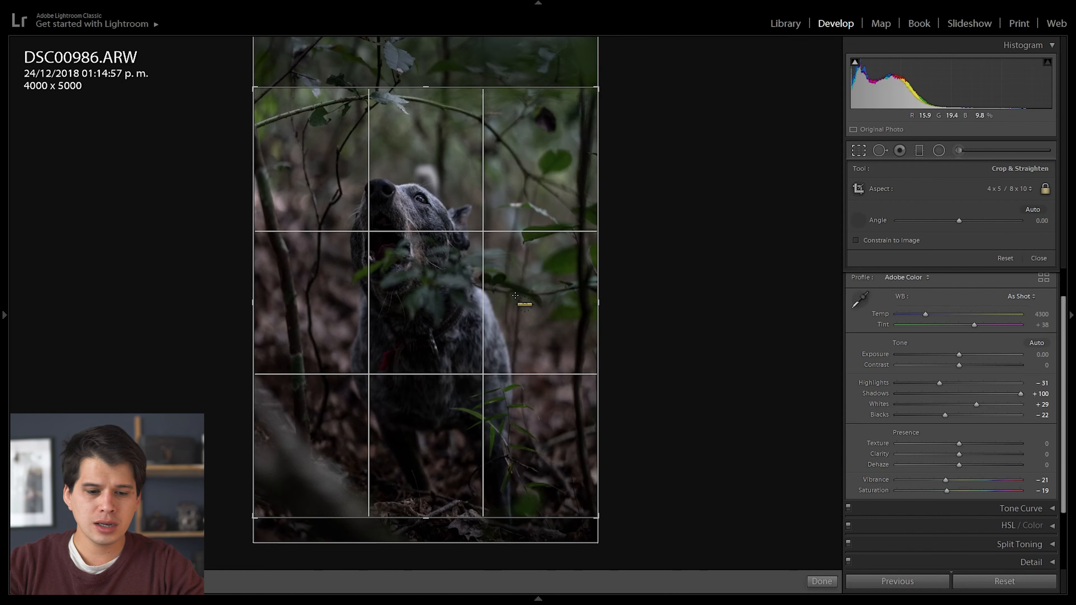
drag(295, 312, 595, 295)
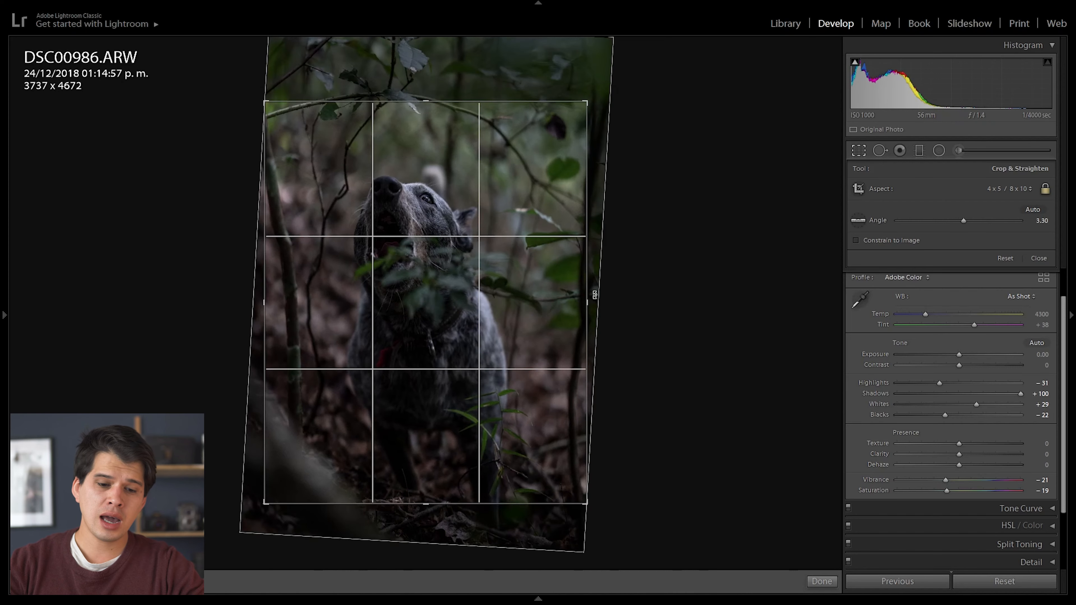
key(Return)
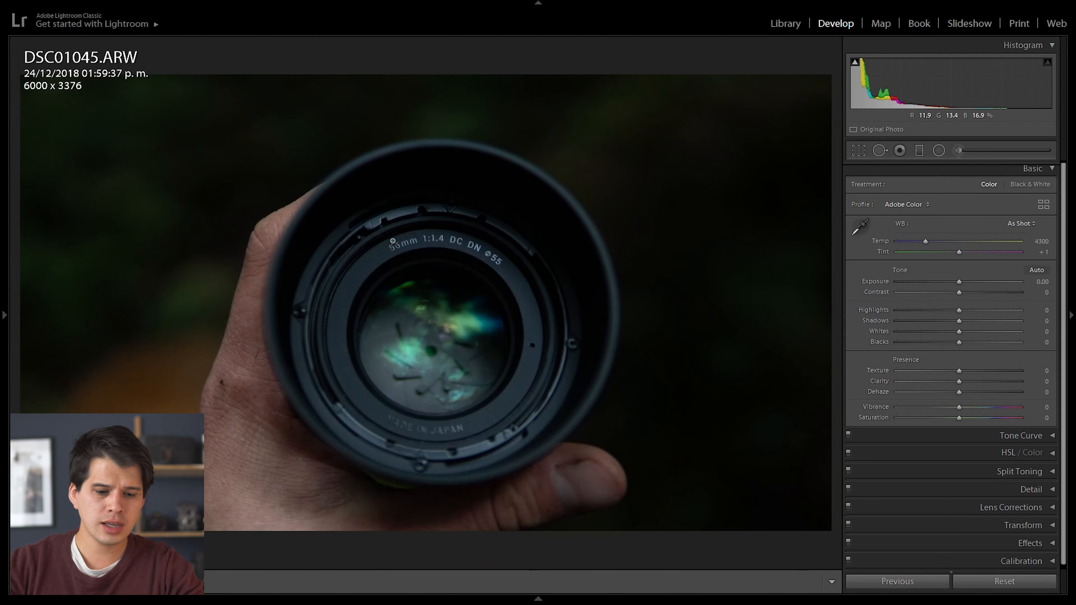
- Try removing the "56mm" lettering from the lens ring in DSC01045.ARW with a Heal spot brush of size 42 and opacity 100
click(392, 241)
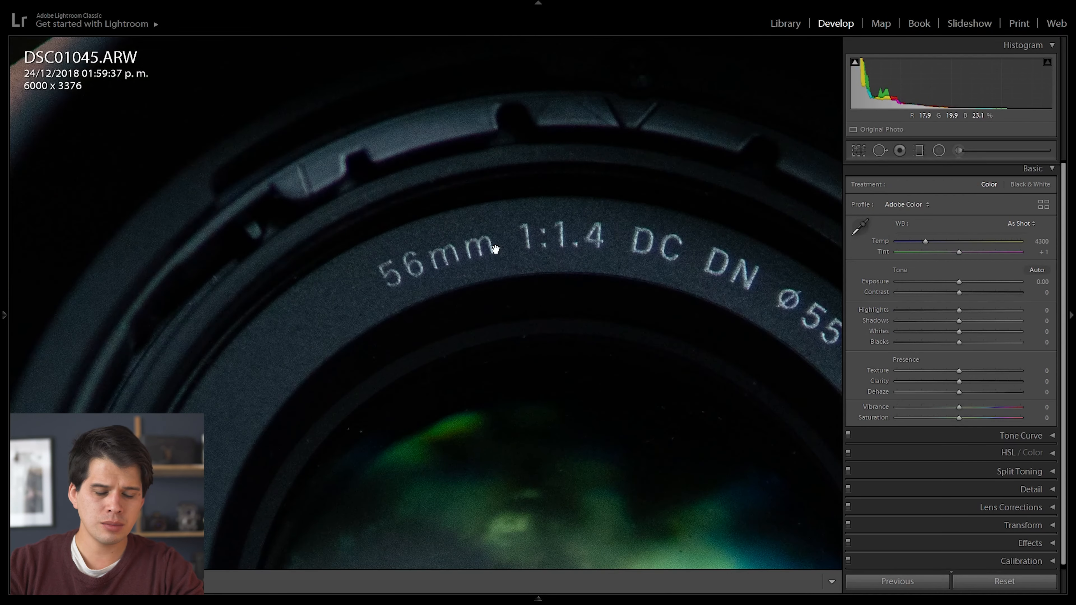
click(880, 150)
drag(419, 273, 324, 303)
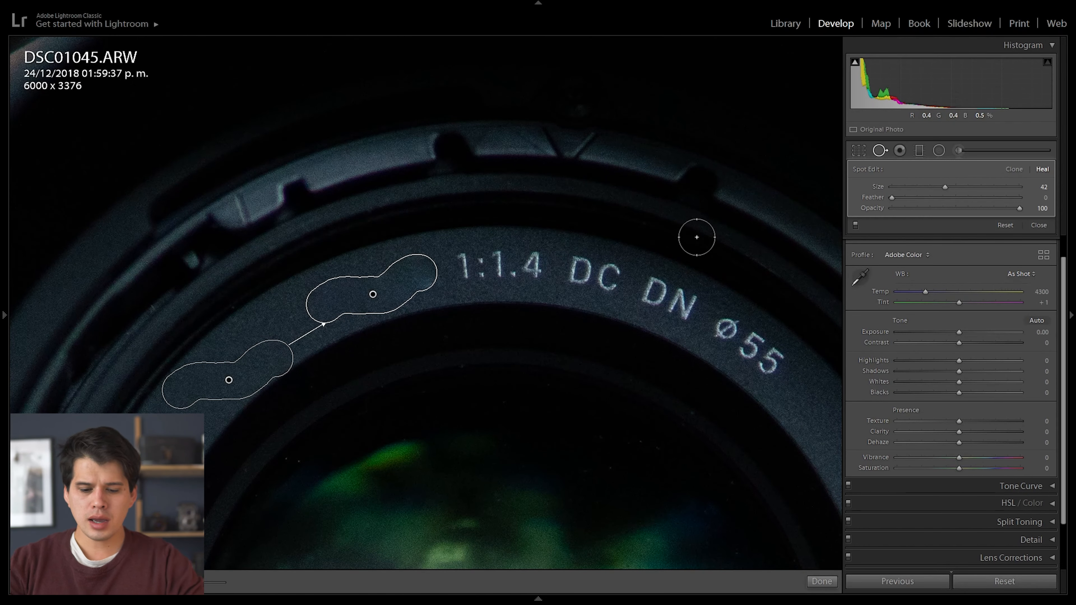
key(Return)
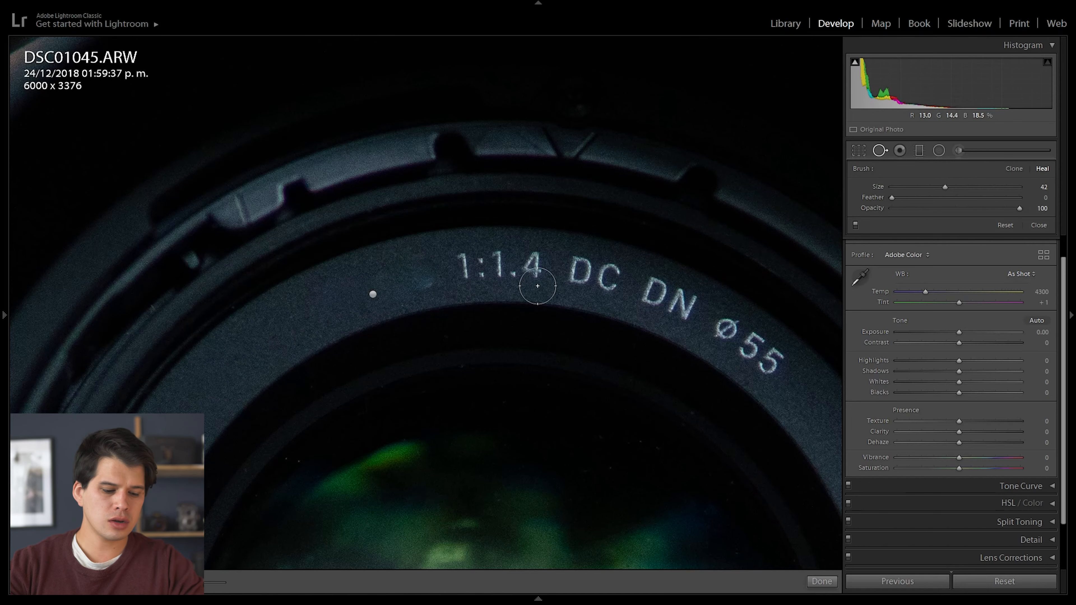
- Undo the lettering removal on the lens photo and the straightening of the dog photo
key(ctrl+z)
key(ctrl+z)
key(ctrl+z)
key(ctrl+z)
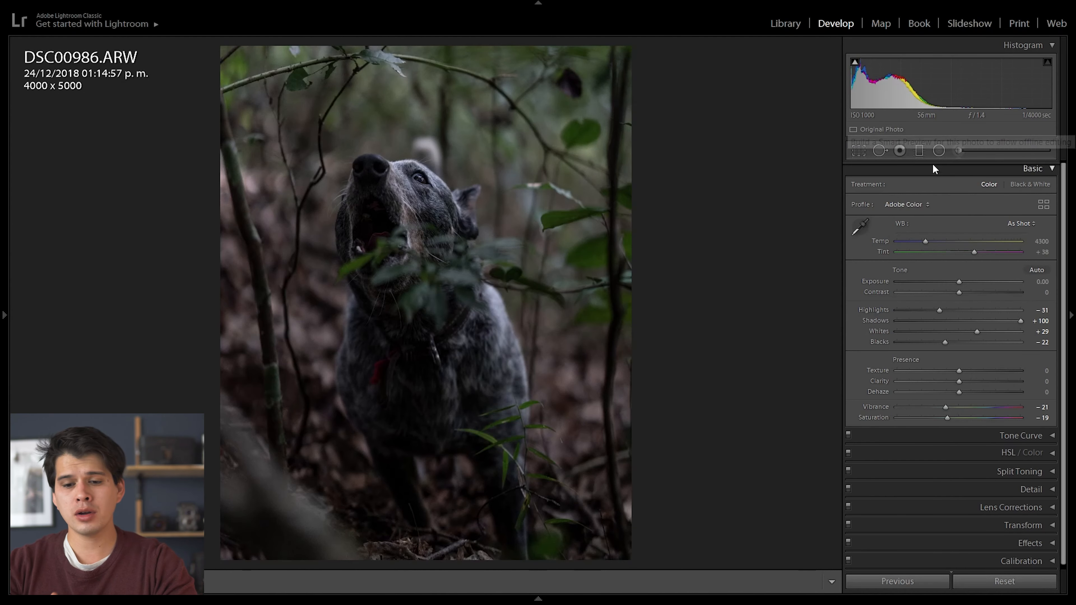
- Try a graduated filter over the upper part of the dog photo, fading from nose to legs, with Exposure 0.38 and Temp −35
click(919, 151)
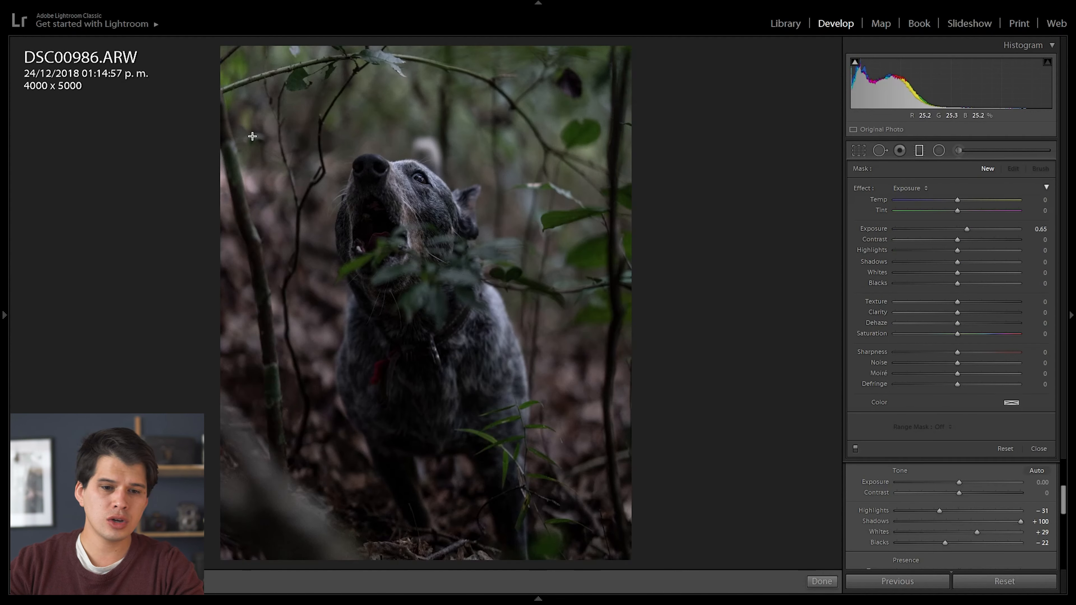
drag(413, 41, 413, 159)
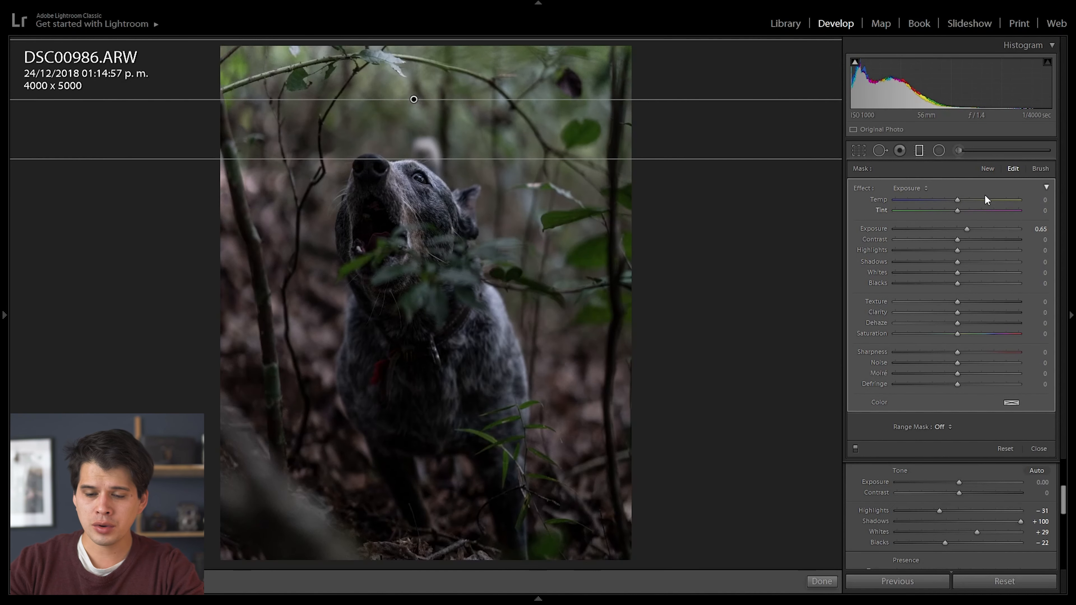
mouse_move(966, 229)
mouse_down()
mouse_move(934, 235)
mouse_move(971, 234)
mouse_up()
drag(412, 98, 431, 213)
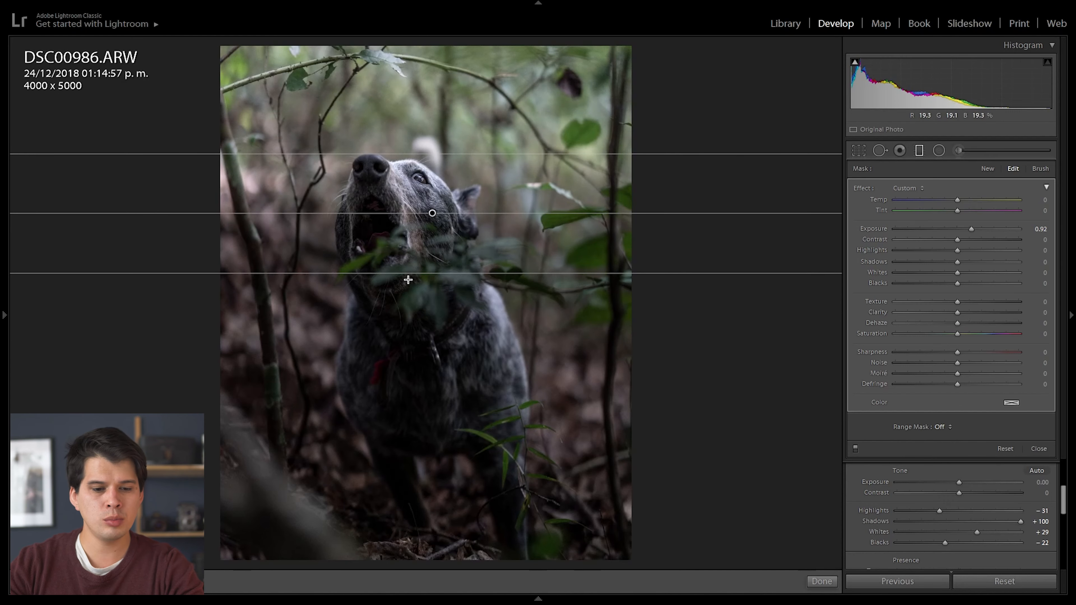
drag(412, 273, 417, 423)
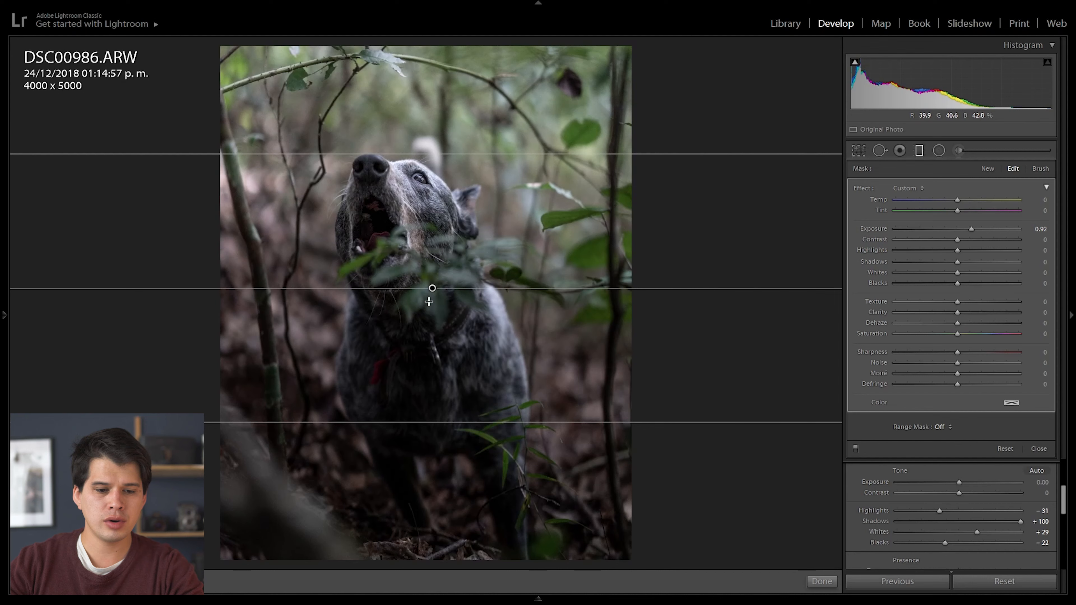
drag(956, 230, 936, 198)
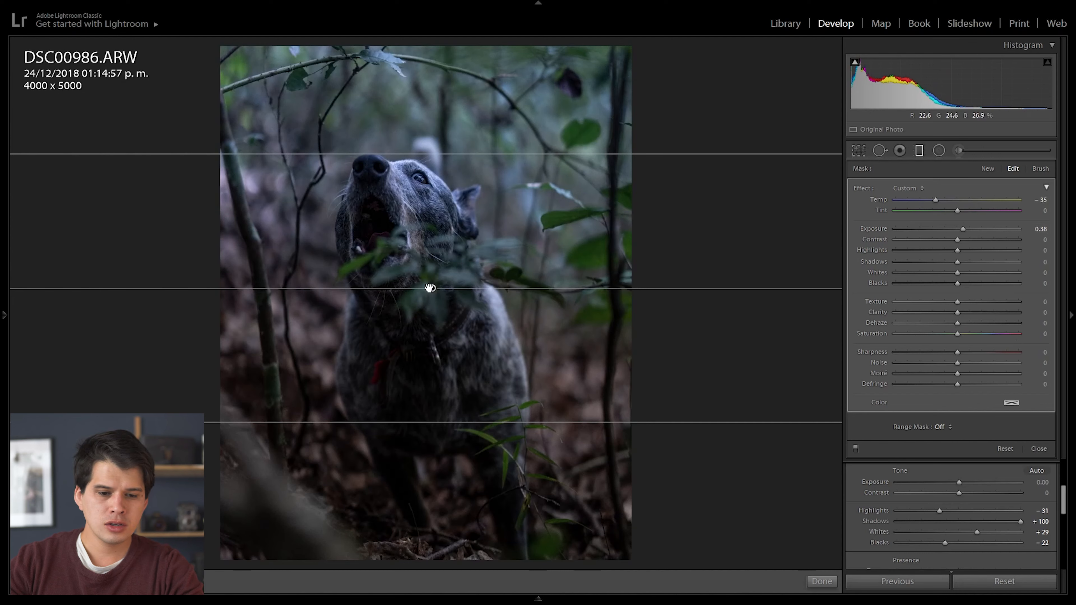
- Delete the graduated filter from the dog photo
click(812, 150)
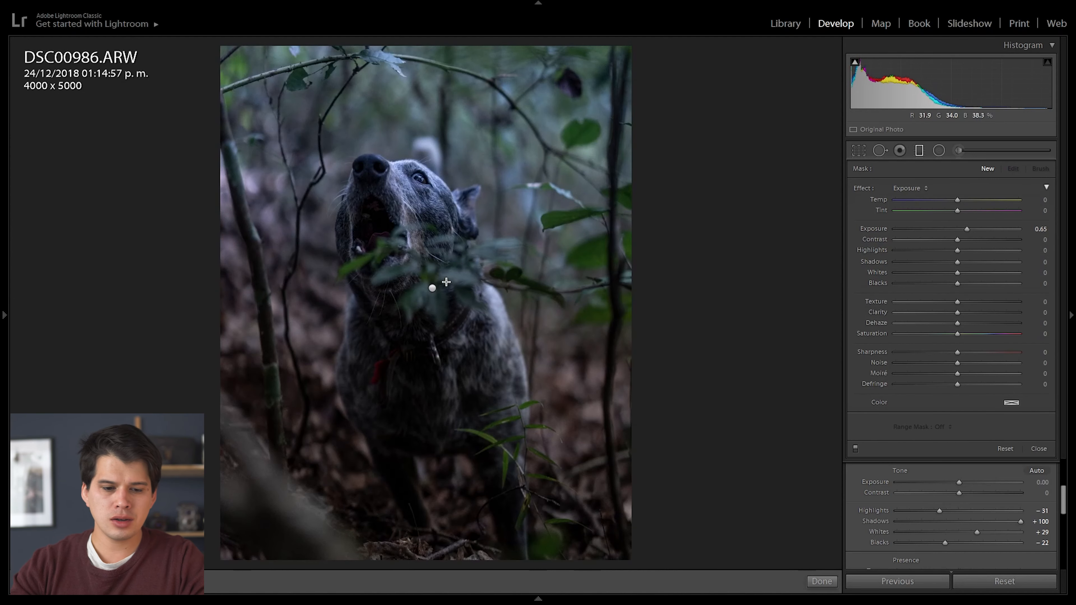
click(433, 288)
key(Delete)
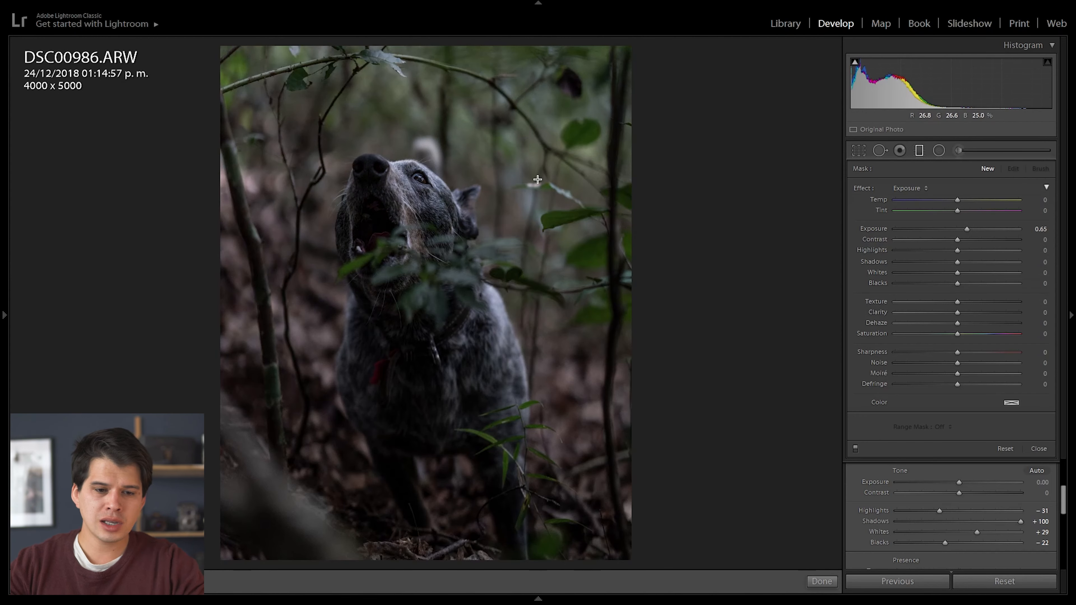
- Examine the dog's eye and muzzle up close, without any filter active, and view the whole photo again
click(919, 150)
click(420, 179)
drag(419, 179, 512, 250)
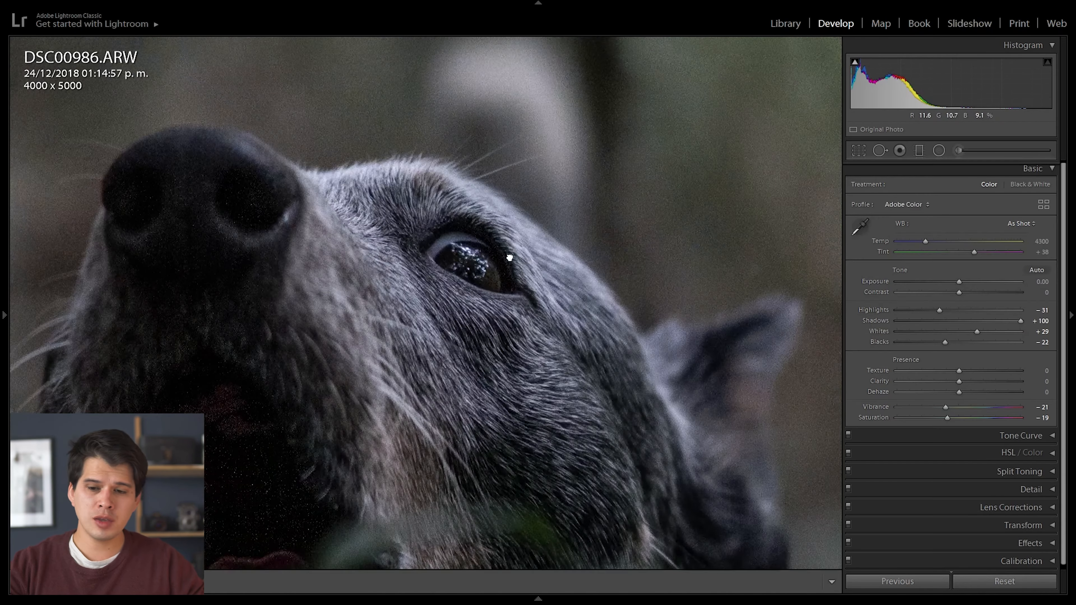
click(981, 153)
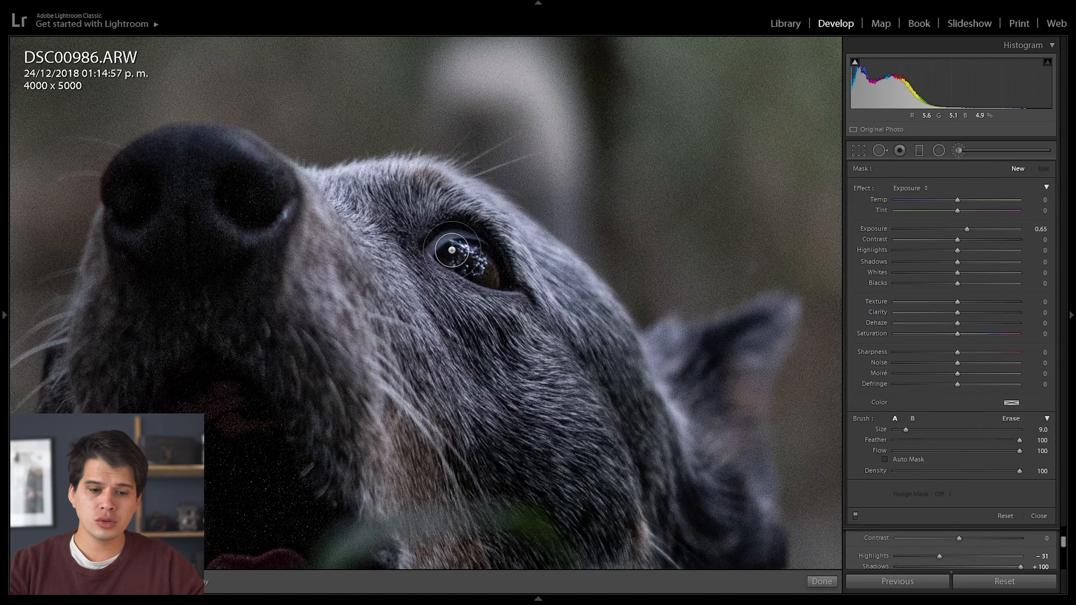
key(k)
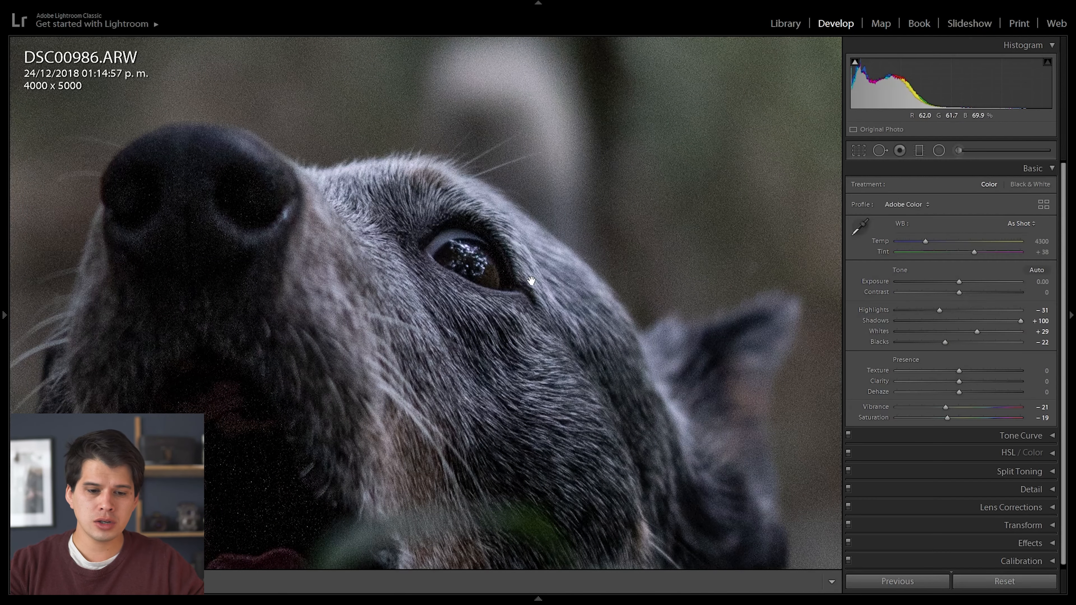
click(532, 281)
key(ctrl+minus)
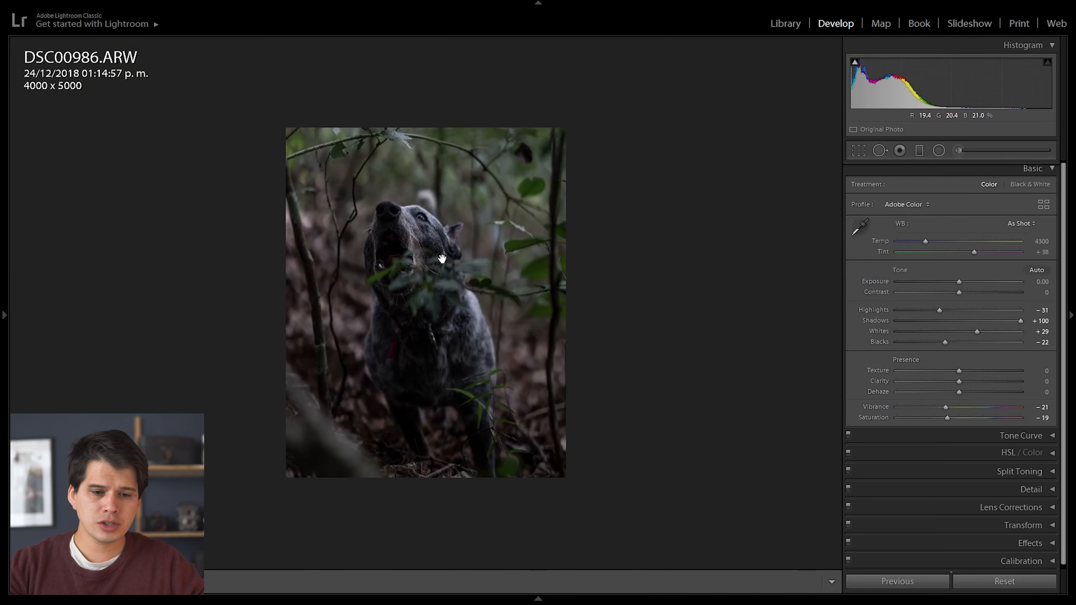
- Paint over the dog's head with an adjustment brush of size 16, using Exposure 0.42 and Clarity 10
click(421, 257)
click(962, 149)
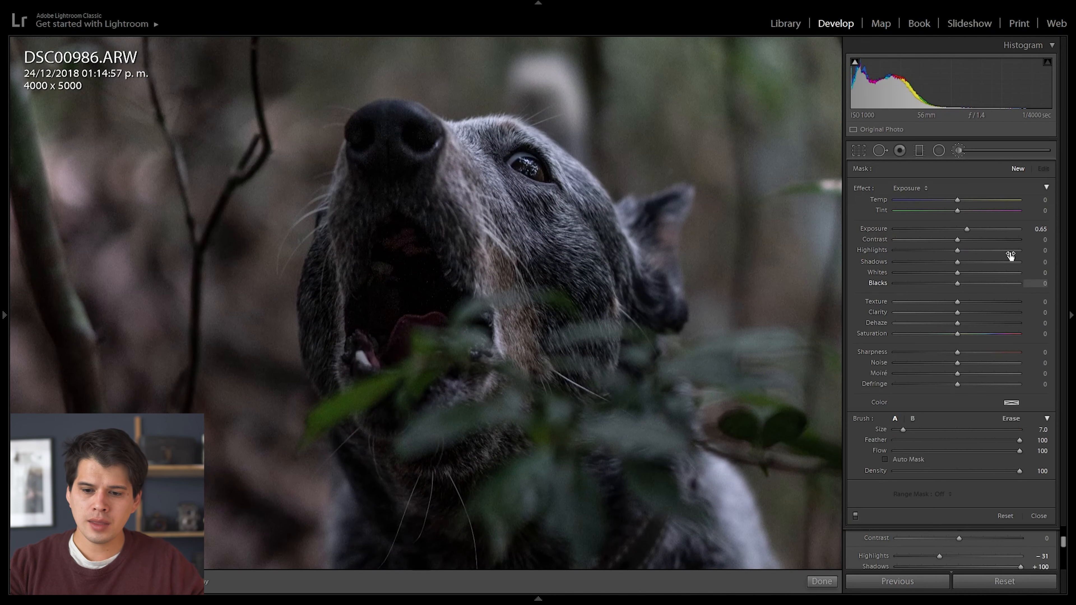
drag(964, 230, 960, 230)
drag(957, 313, 965, 313)
scroll(610, 221, up, 5)
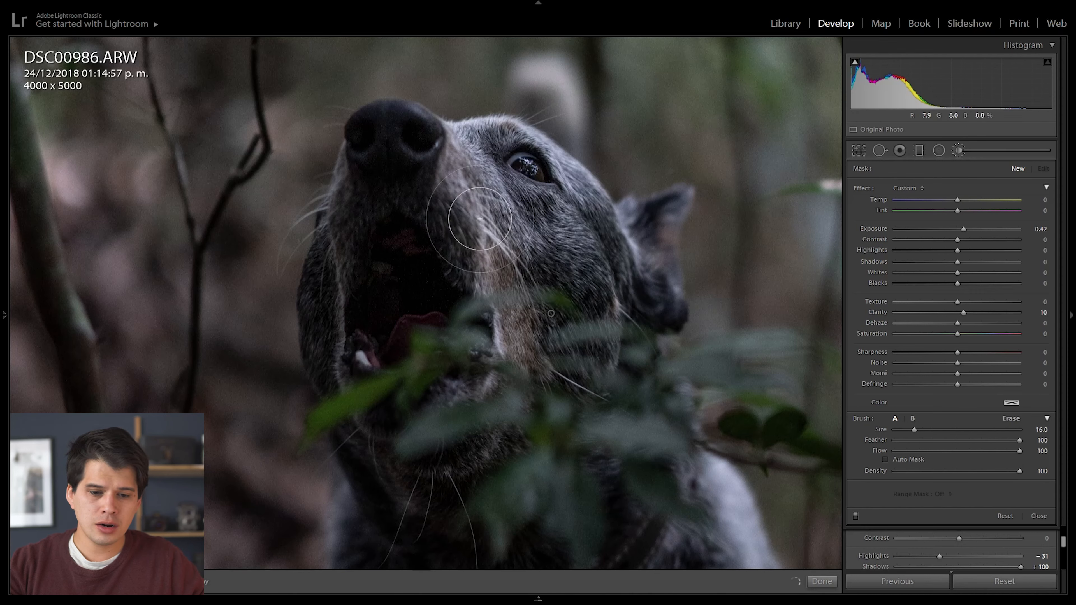
mouse_move(643, 246)
mouse_down()
mouse_move(427, 211)
mouse_move(389, 156)
mouse_move(638, 258)
mouse_up()
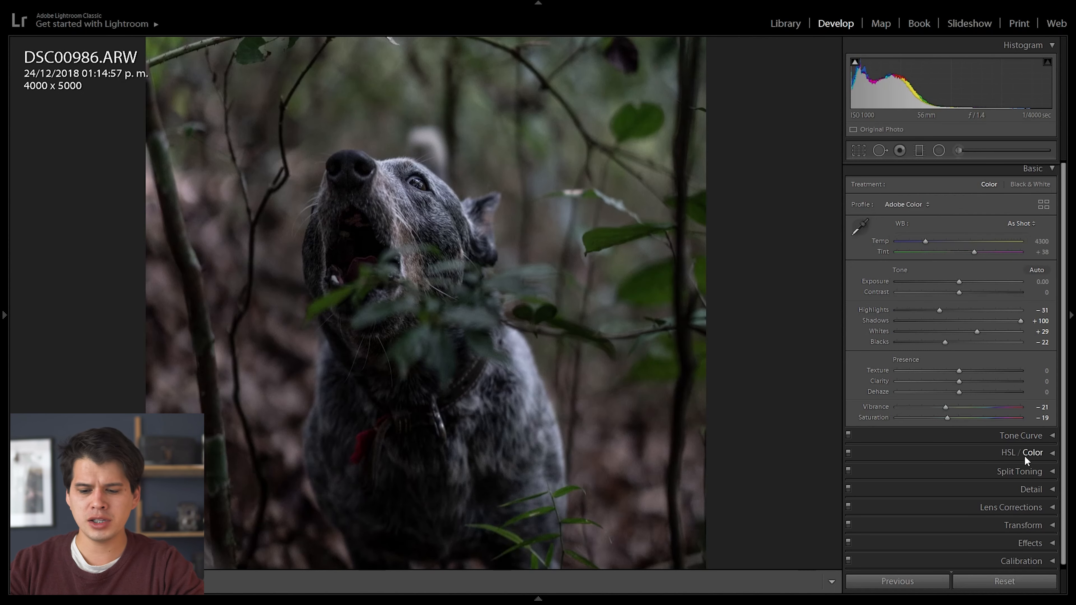
- Show the dog photo's Tone Curve settings and review them together with the basic tone and presence adjustments
click(953, 436)
scroll(970, 185, down, 3)
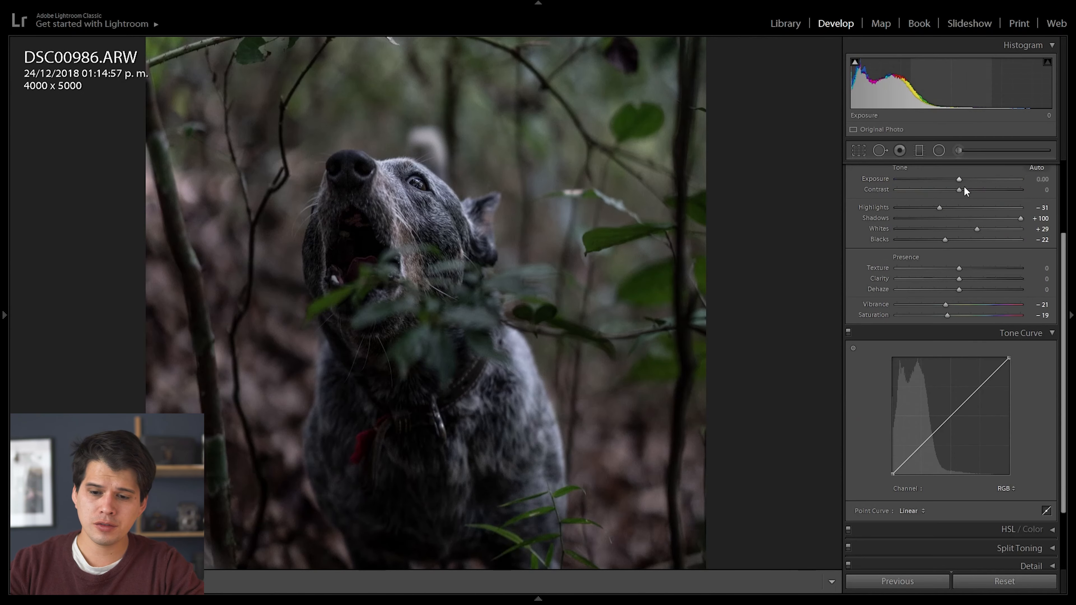
scroll(969, 186, down, 2)
scroll(1006, 347, up, 5)
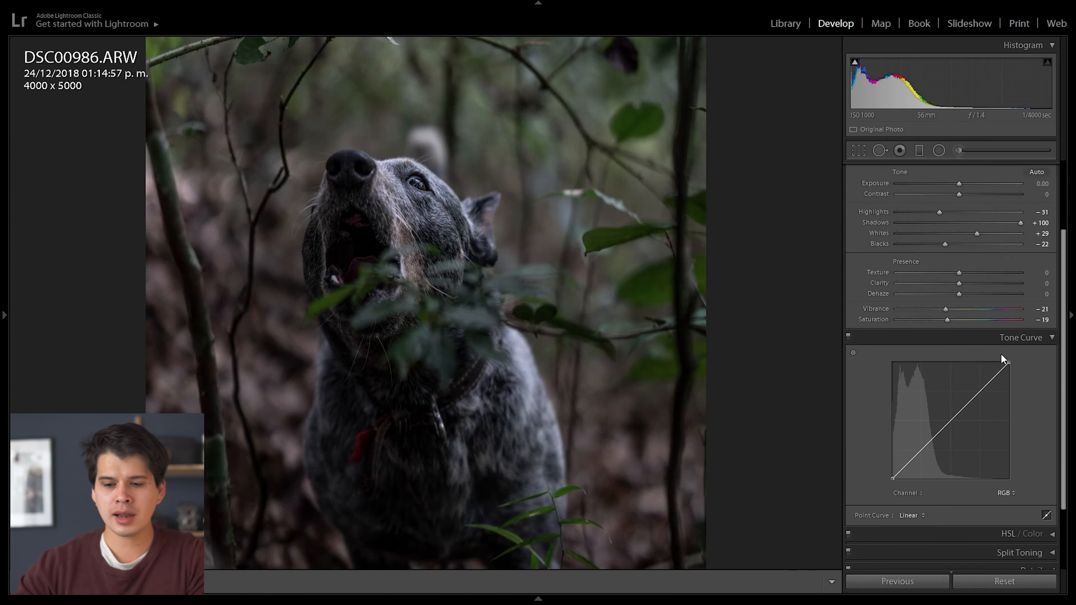
scroll(954, 335, down, 4)
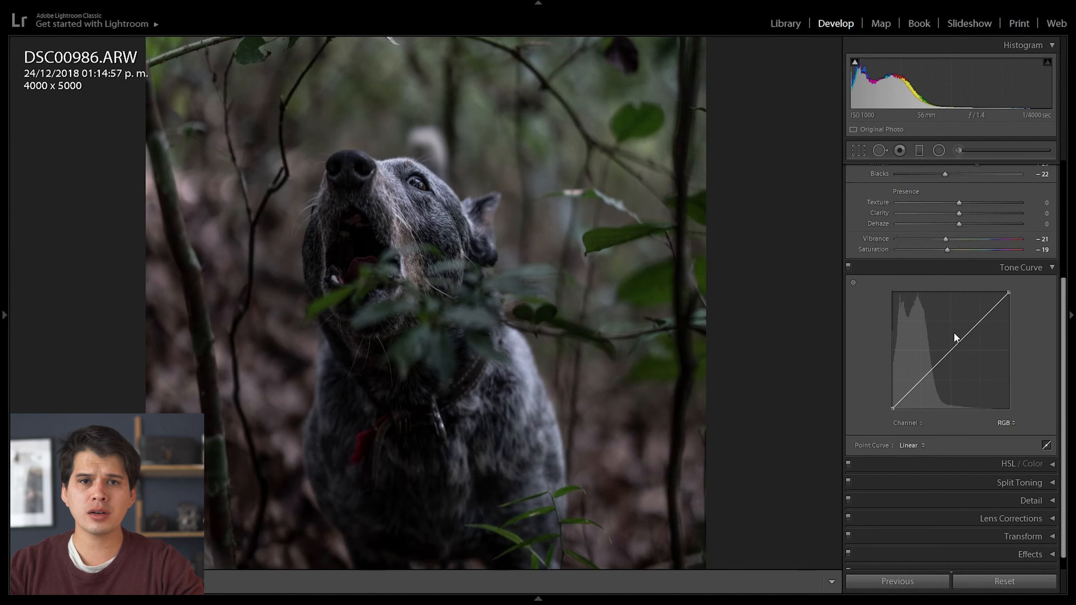
scroll(951, 329, up, 4)
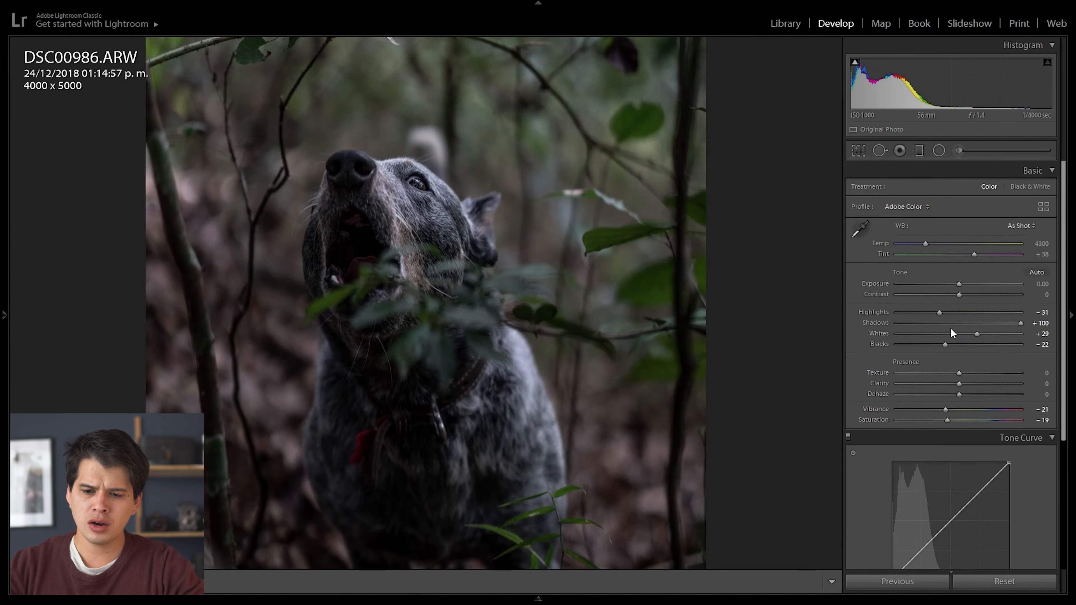
scroll(1003, 271, down, 1)
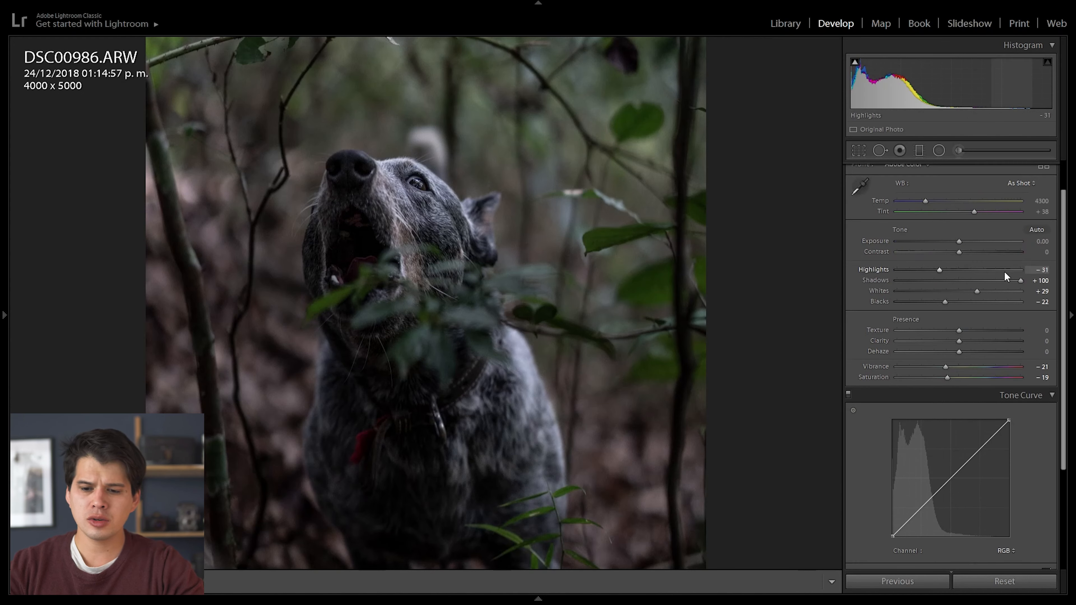
- Try shifting the black and white endpoints of the RGB tone curve, restore the linear curve, and check the dog photo
scroll(961, 314, down, 3)
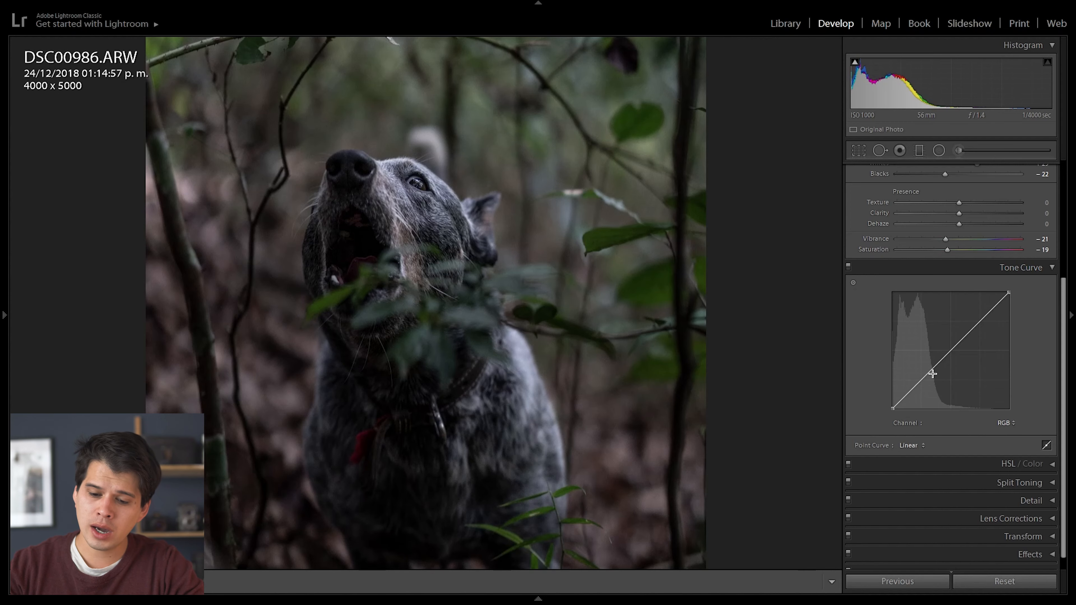
drag(892, 409, 804, 381)
double_click(894, 381)
mouse_move(1009, 293)
mouse_down()
mouse_move(1036, 360)
mouse_move(1037, 308)
mouse_move(1012, 296)
mouse_up()
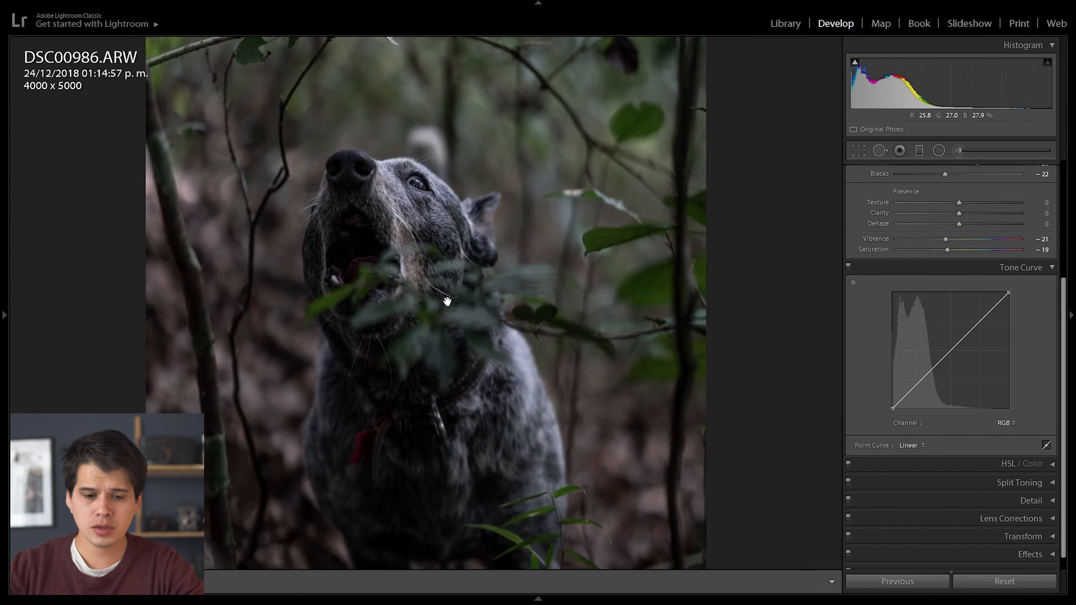
click(444, 281)
click(443, 281)
scroll(894, 263, up, 3)
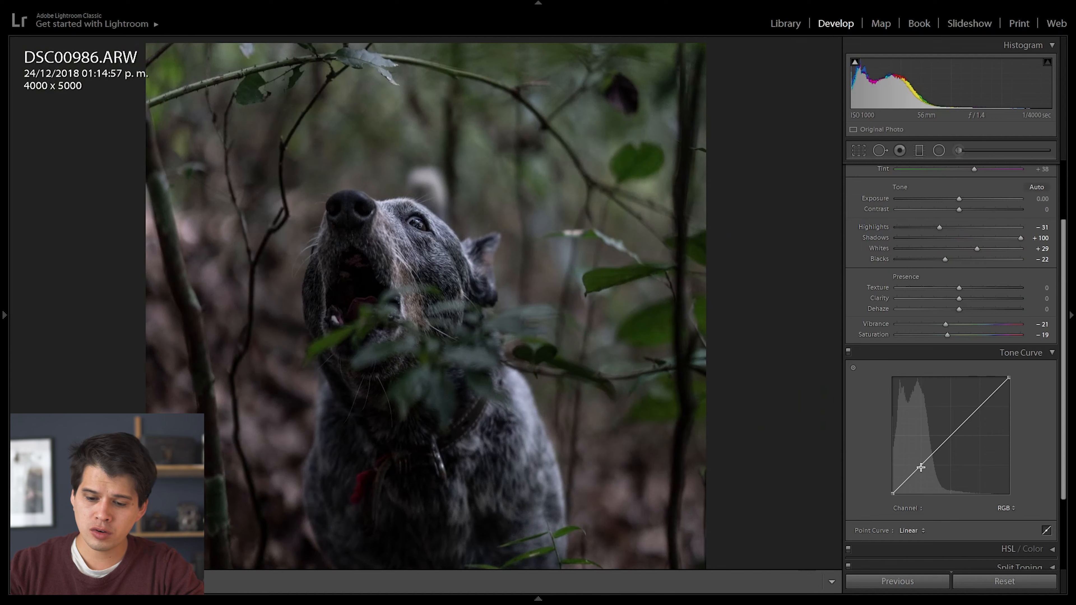
- Try a contrast S-curve on the RGB tone curve with a lowered shadow point and a raised highlight point, then delete both points
drag(921, 467, 922, 469)
click(980, 408)
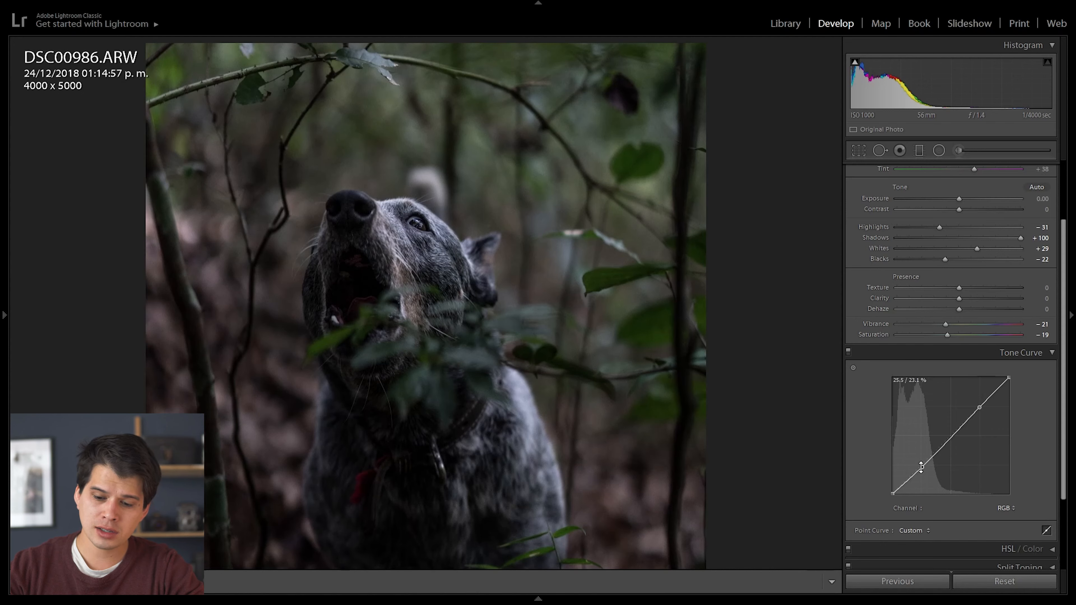
drag(922, 468, 926, 470)
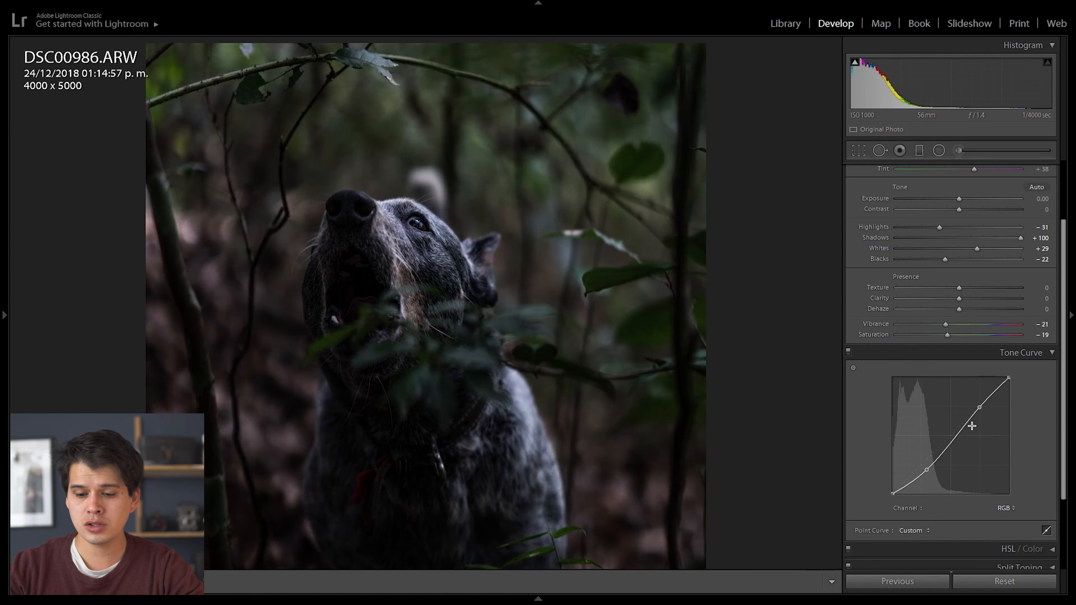
drag(980, 408, 977, 402)
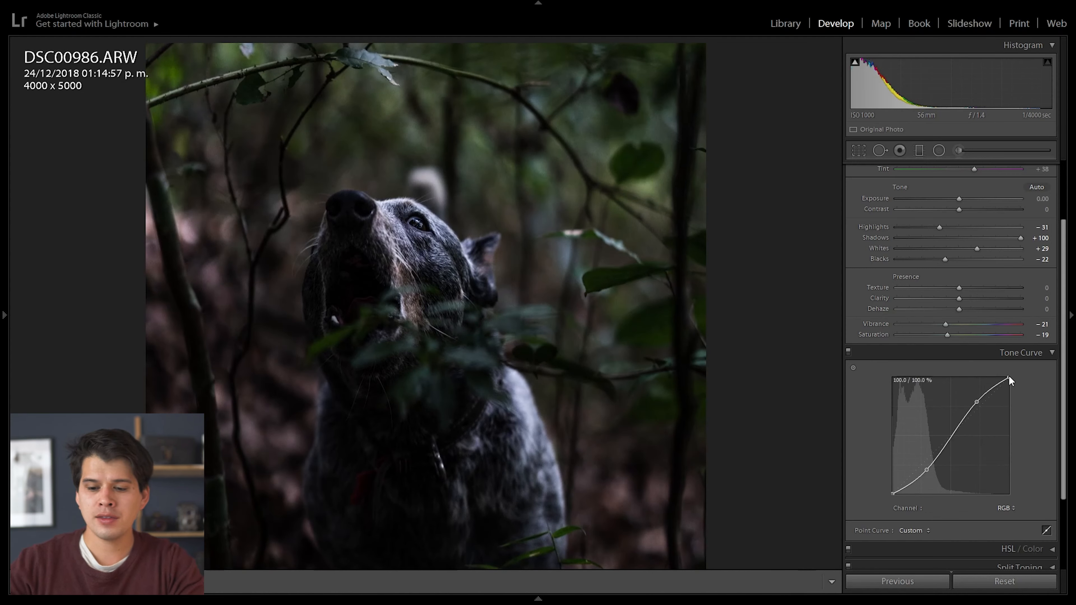
double_click(977, 402)
double_click(927, 469)
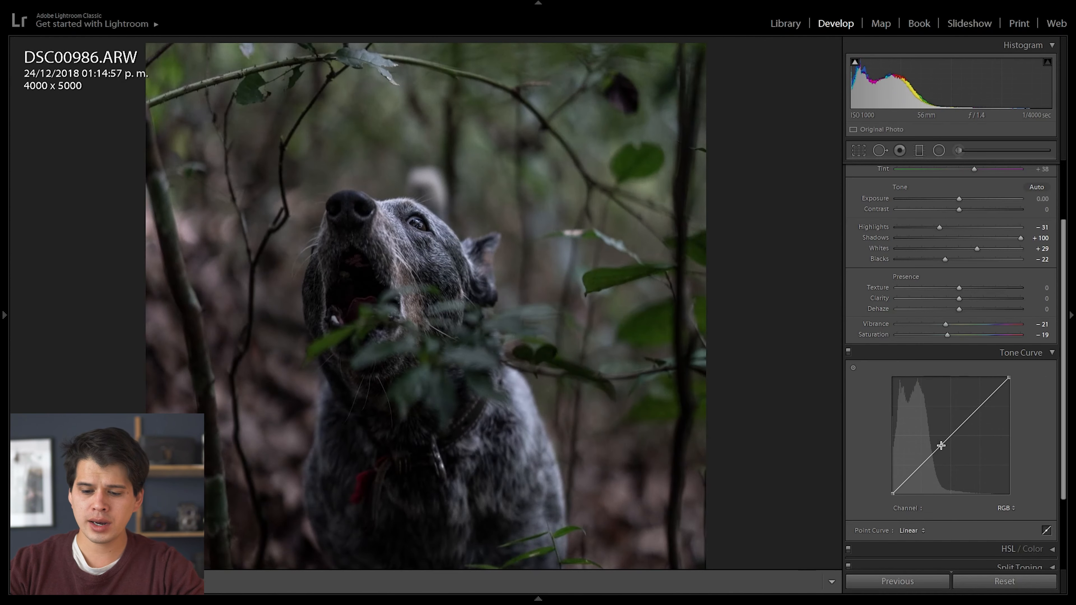
- Add four points along the RGB tone curve and delete the upper three, keeping only the shadow point
click(922, 465)
click(946, 441)
click(964, 423)
click(987, 400)
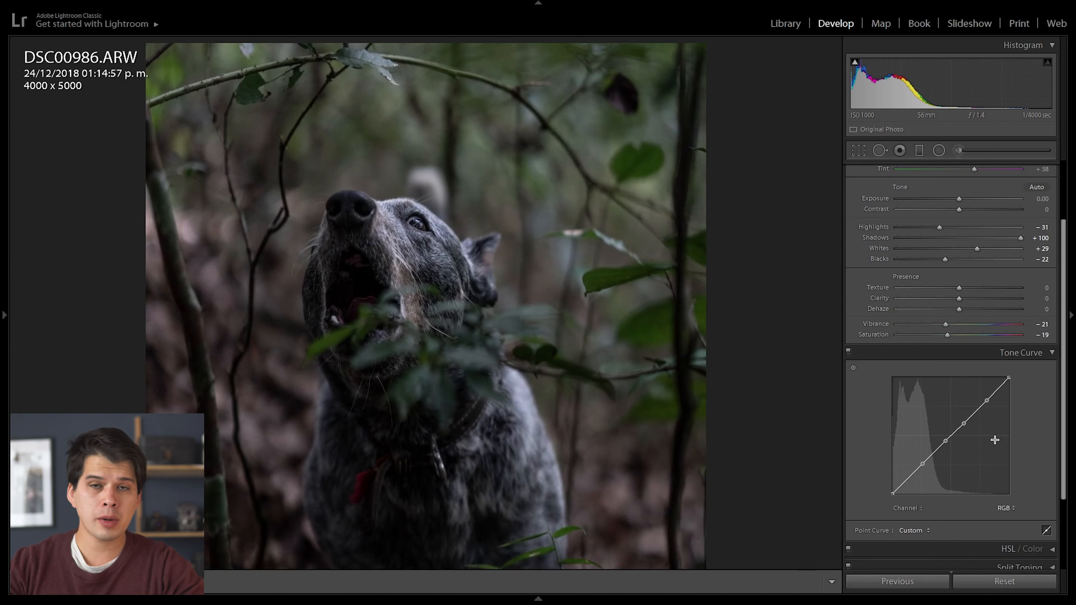
double_click(945, 441)
double_click(963, 424)
double_click(987, 400)
- Anchor the RGB curve at the shadow quarter and the midpoint, lift its black endpoint for faded blacks, and view the whole photo
scroll(919, 423, down, 2)
click(920, 423)
click(950, 394)
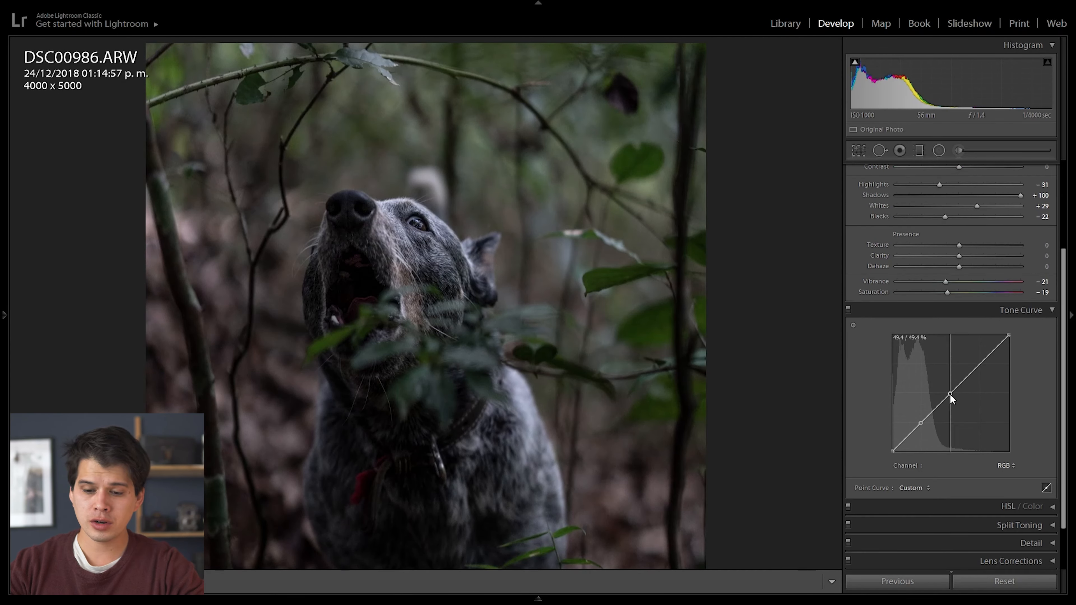
drag(892, 450, 875, 445)
scroll(543, 377, down, 5)
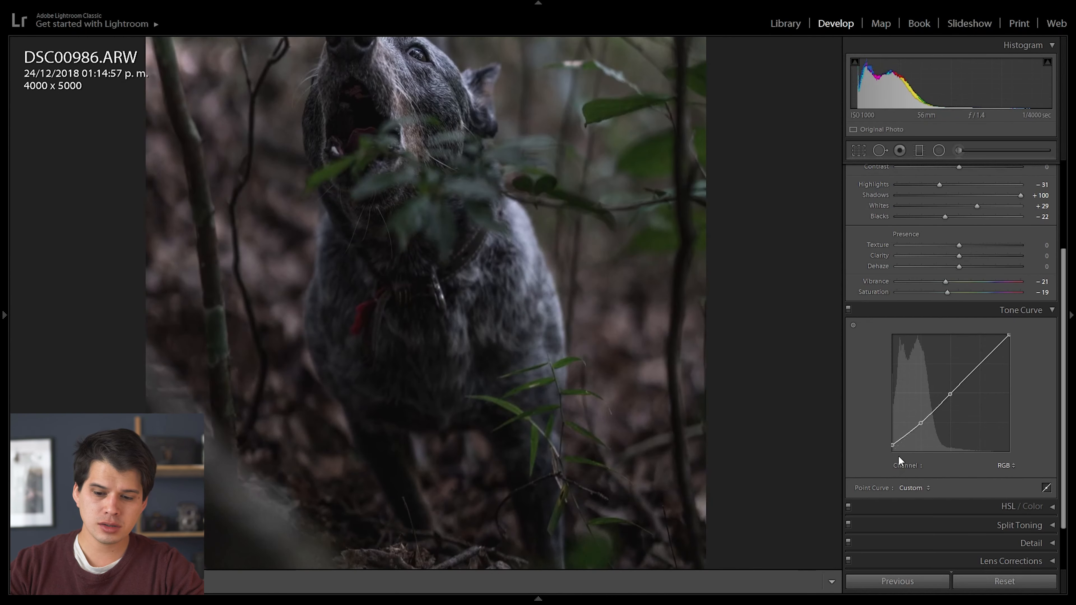
drag(893, 446, 862, 435)
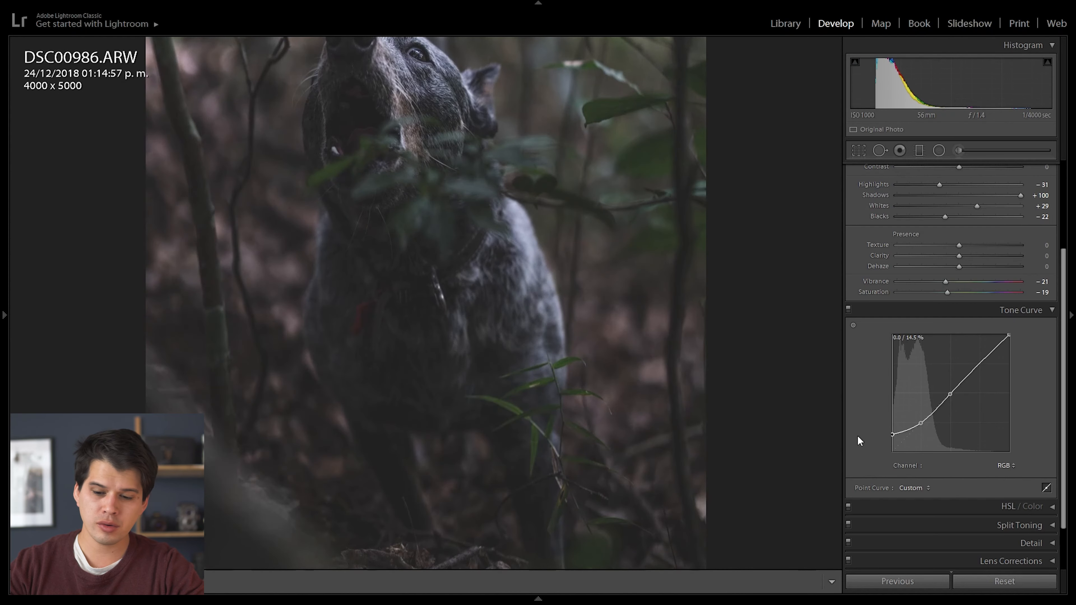
click(509, 303)
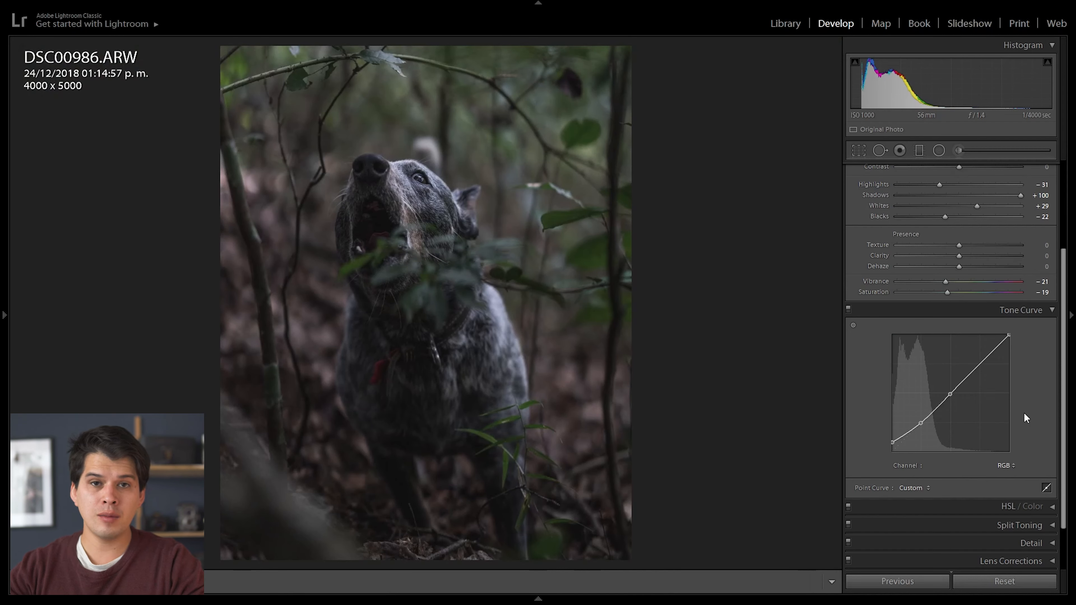
- Shape the RGB curve into an S by lowering the shadow point to 19.2 %, removing the midpoint and raising a new highlight point
click(978, 366)
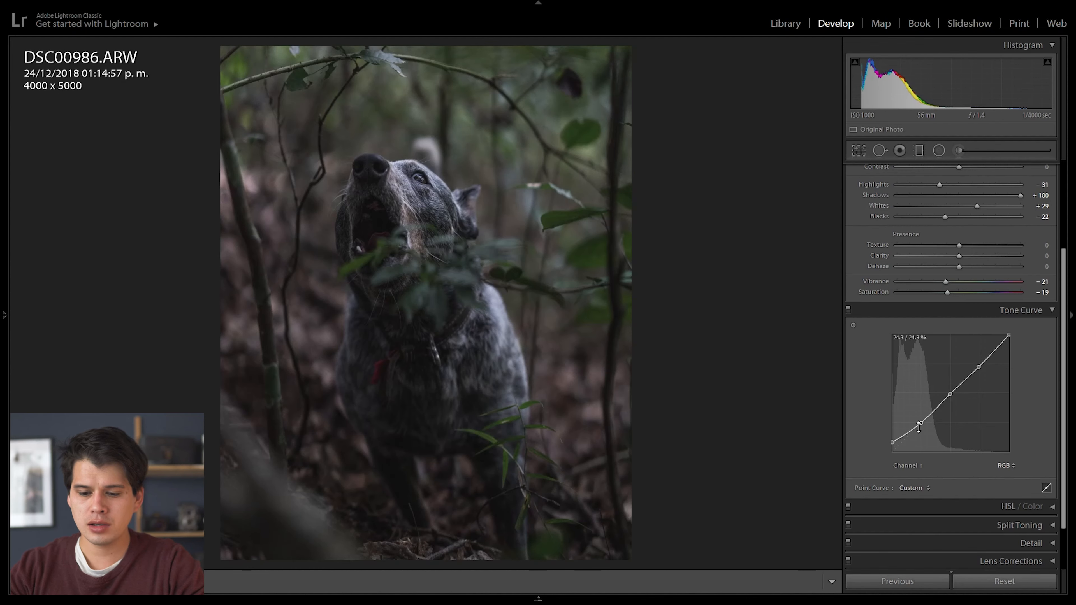
drag(919, 424, 920, 429)
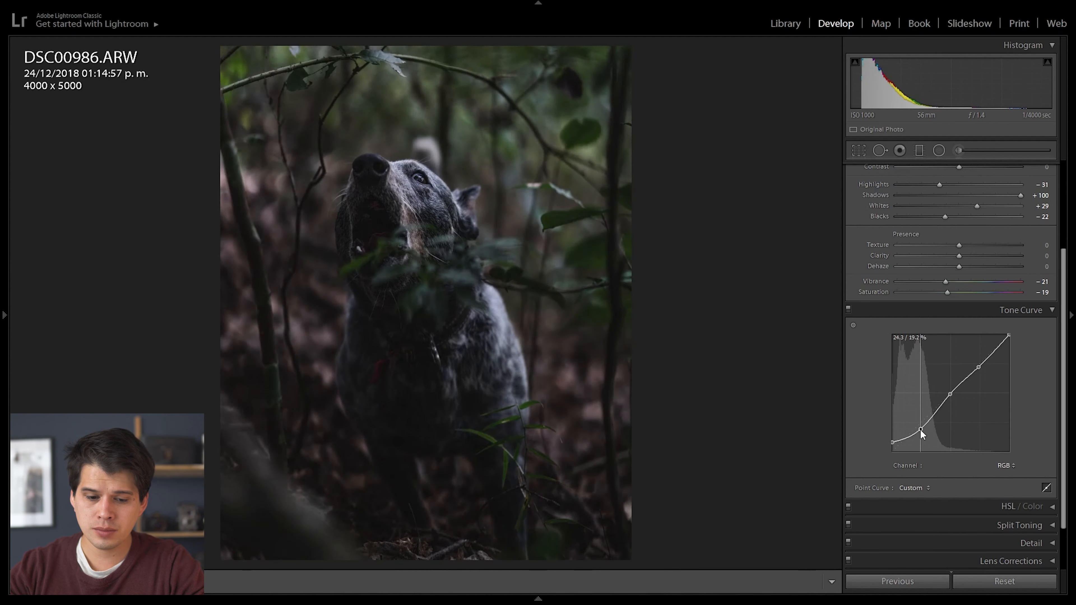
double_click(950, 394)
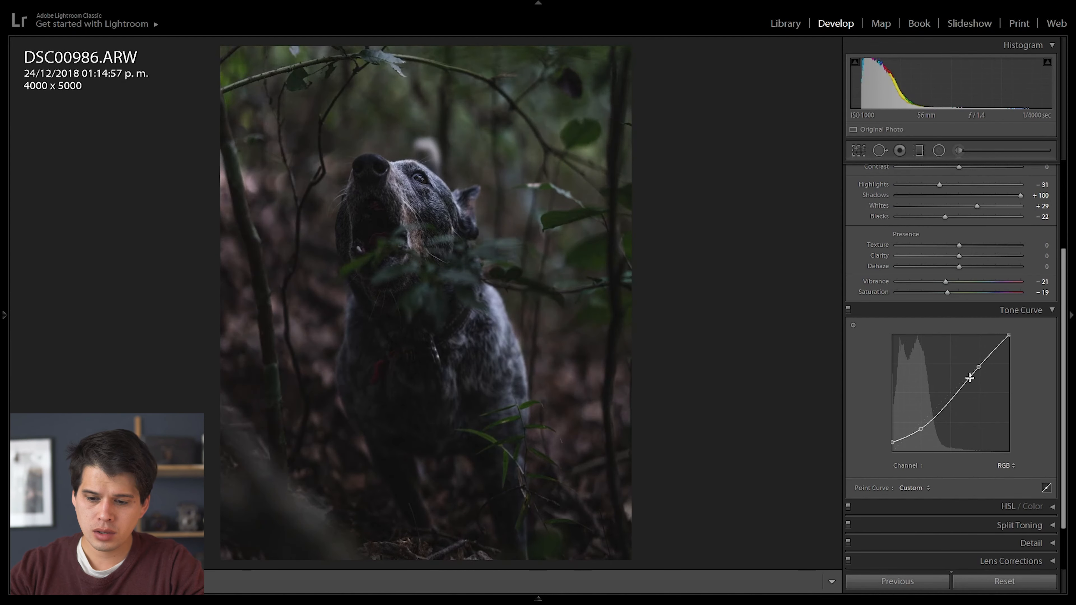
drag(978, 368, 976, 358)
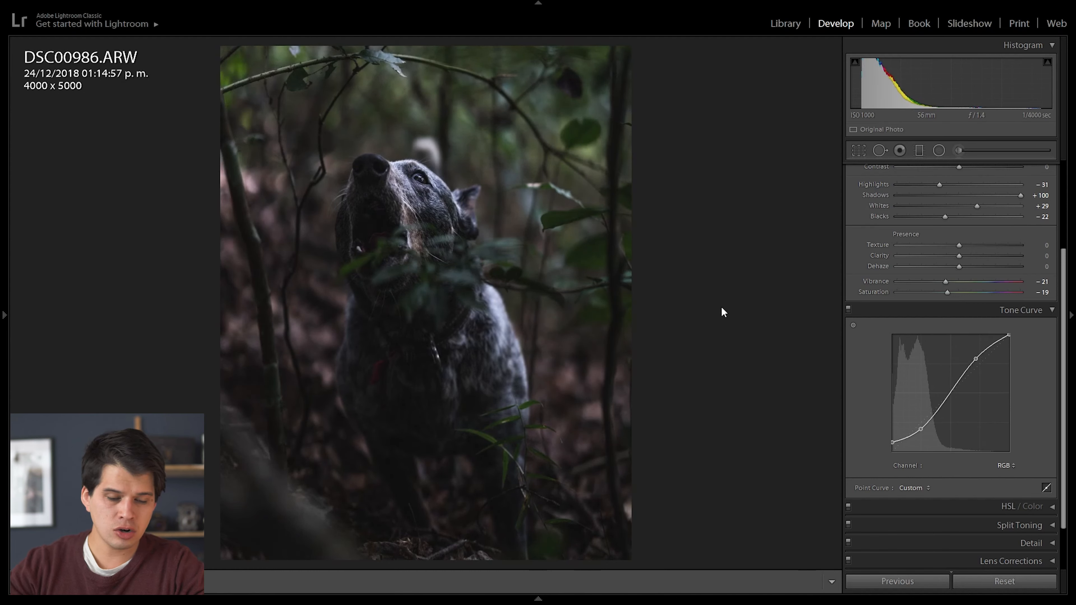
- Fine-tune the RGB curve by bringing the highlight point down to a gentler position and nudging the shadow point slightly
drag(975, 367, 976, 371)
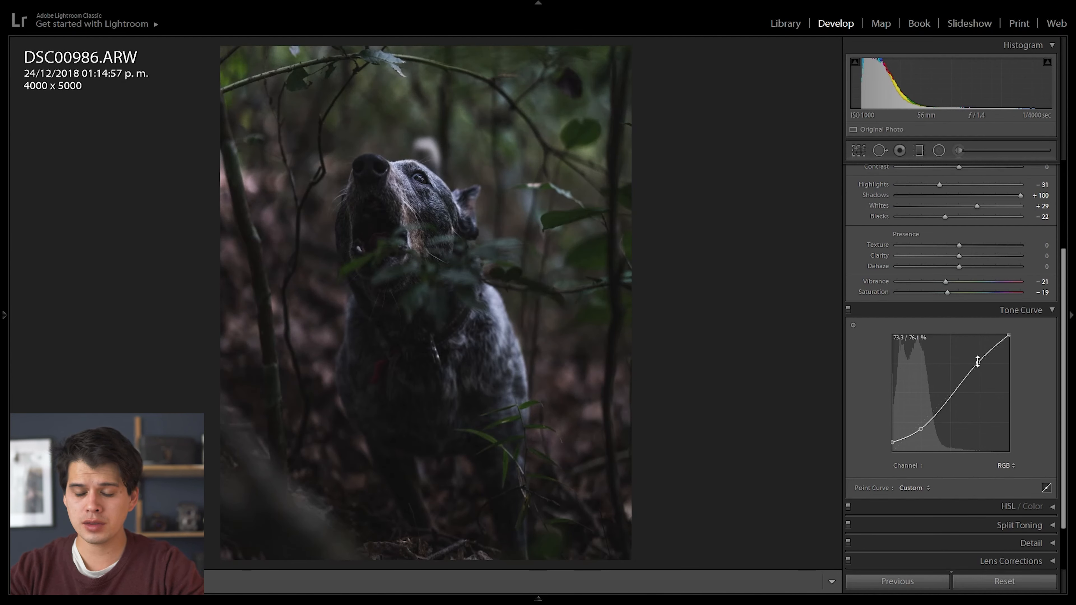
drag(978, 363, 984, 373)
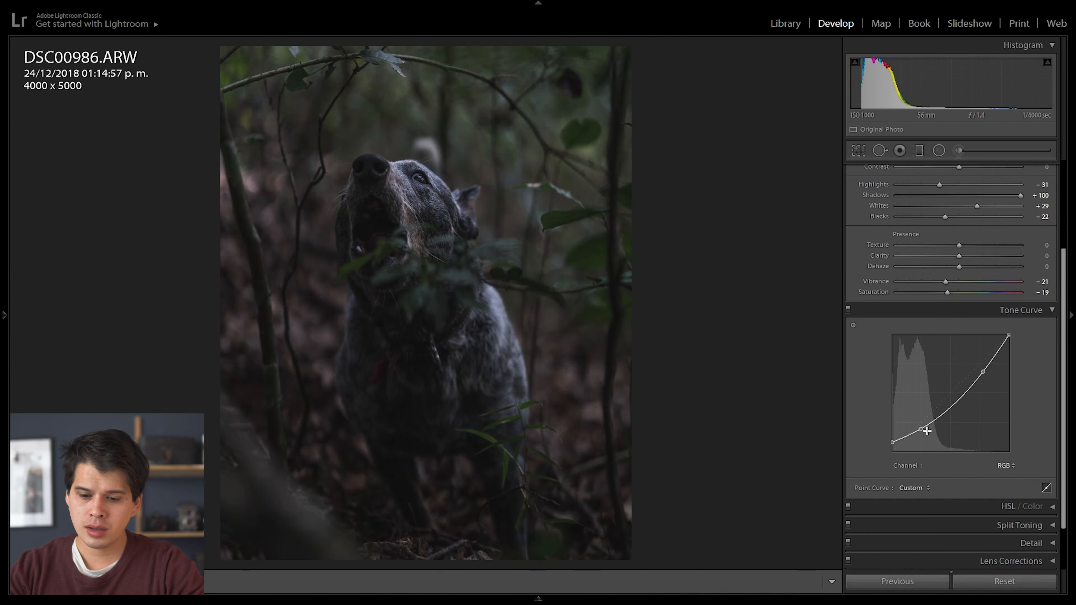
drag(921, 429, 923, 429)
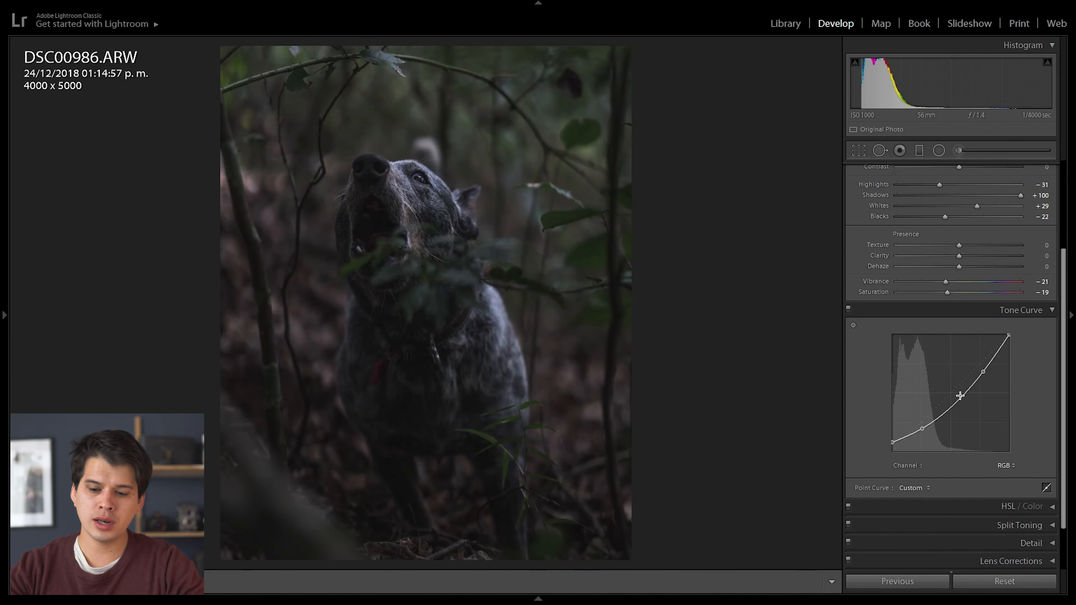
drag(983, 369, 983, 366)
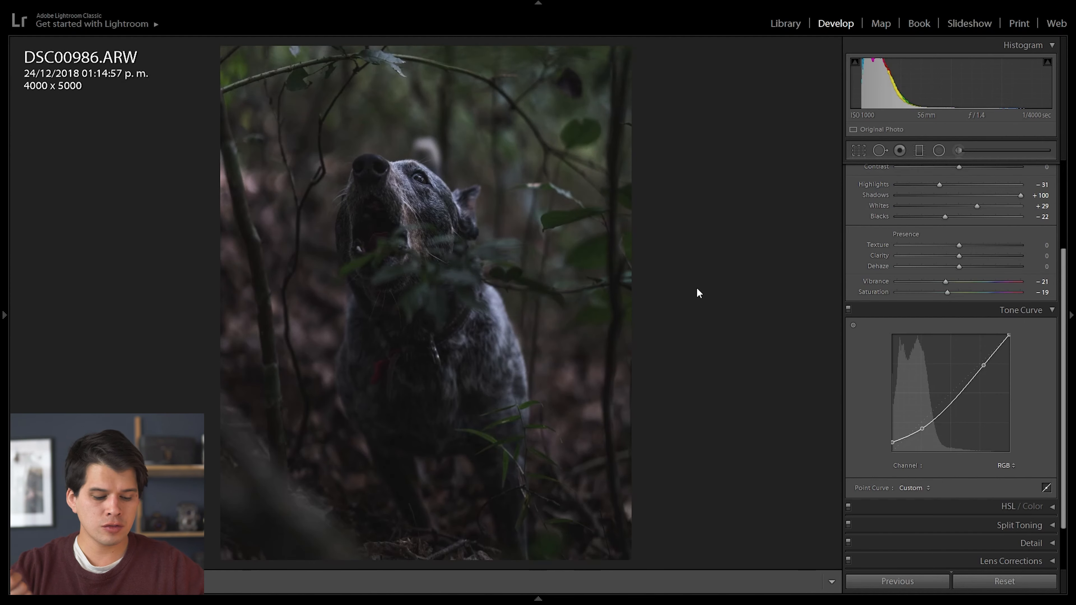
- Examine the dog photo full screen and compare its before and after versions side by side
key(f)
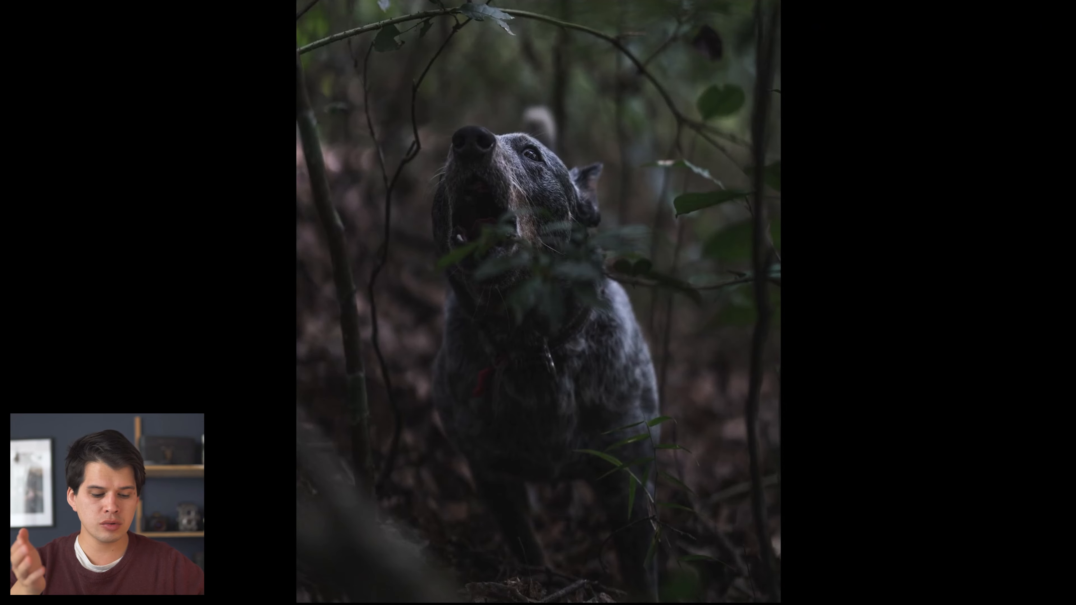
key(f)
key(y)
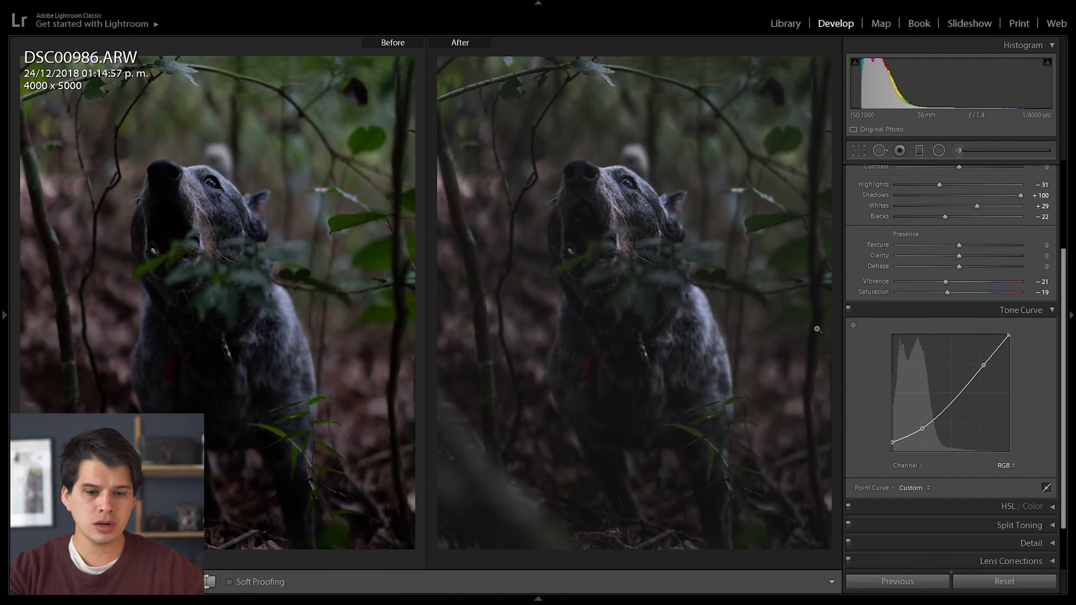
mouse_move(643, 601)
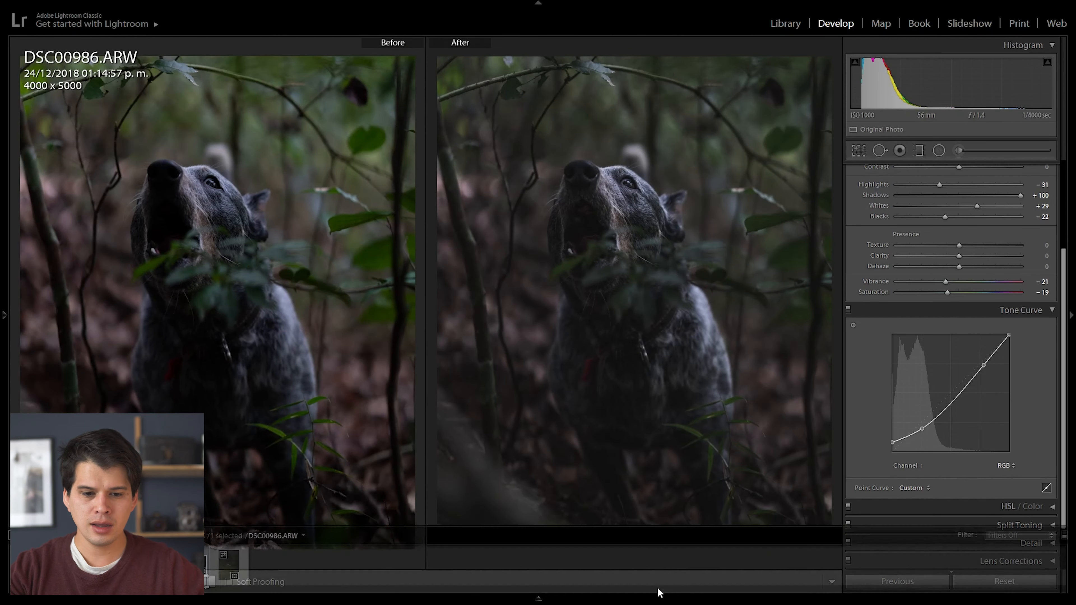
key(y)
- Show the HSL / Color settings with all Hue, Saturation and Luminance sliders
scroll(1051, 424, down, 2)
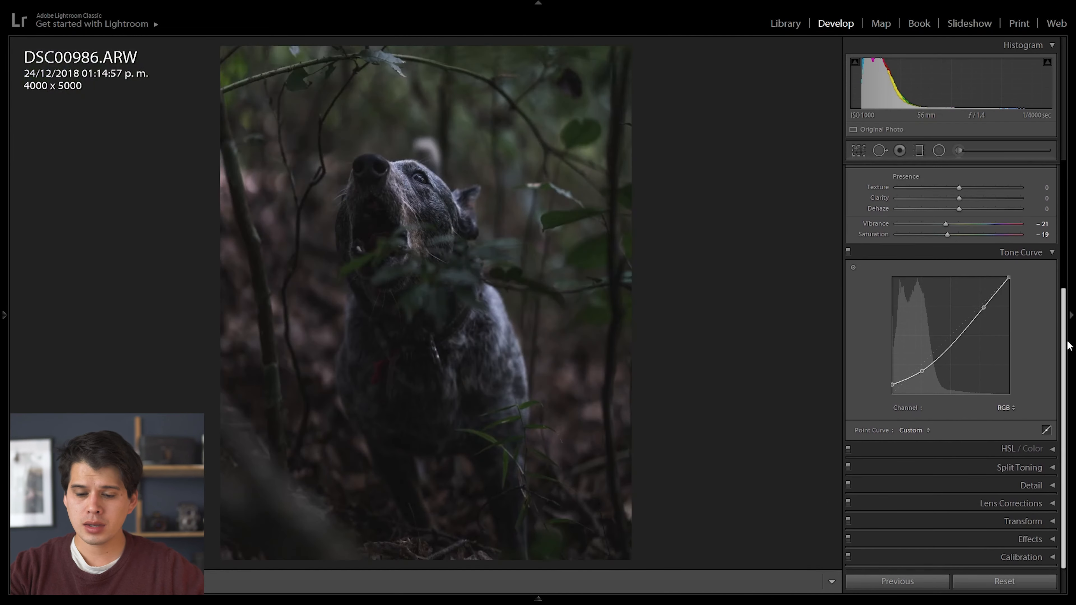
click(987, 452)
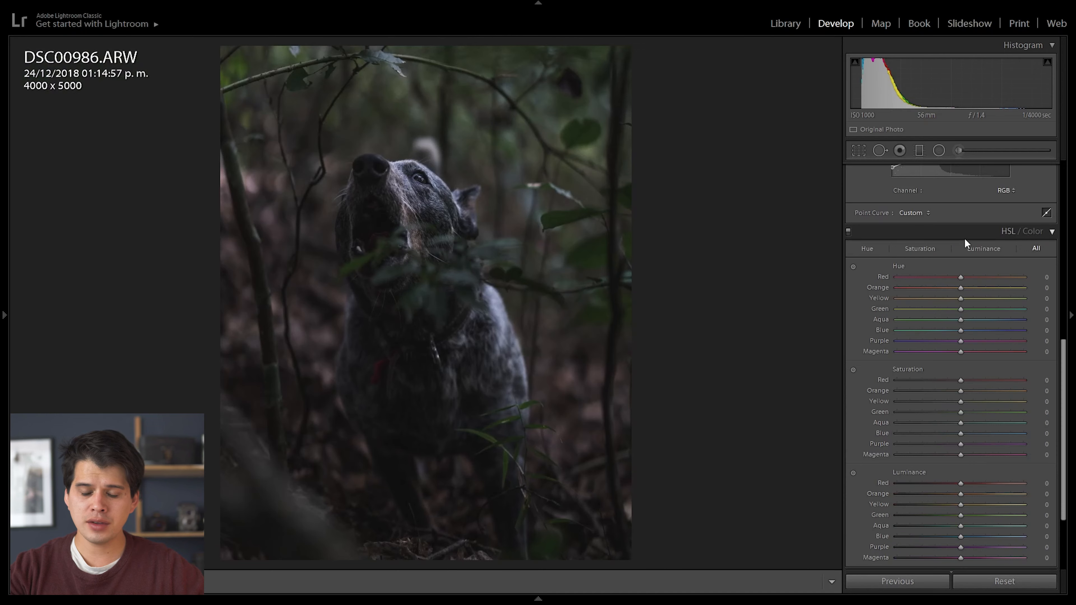
scroll(965, 249, up, 10)
scroll(966, 381, down, 2)
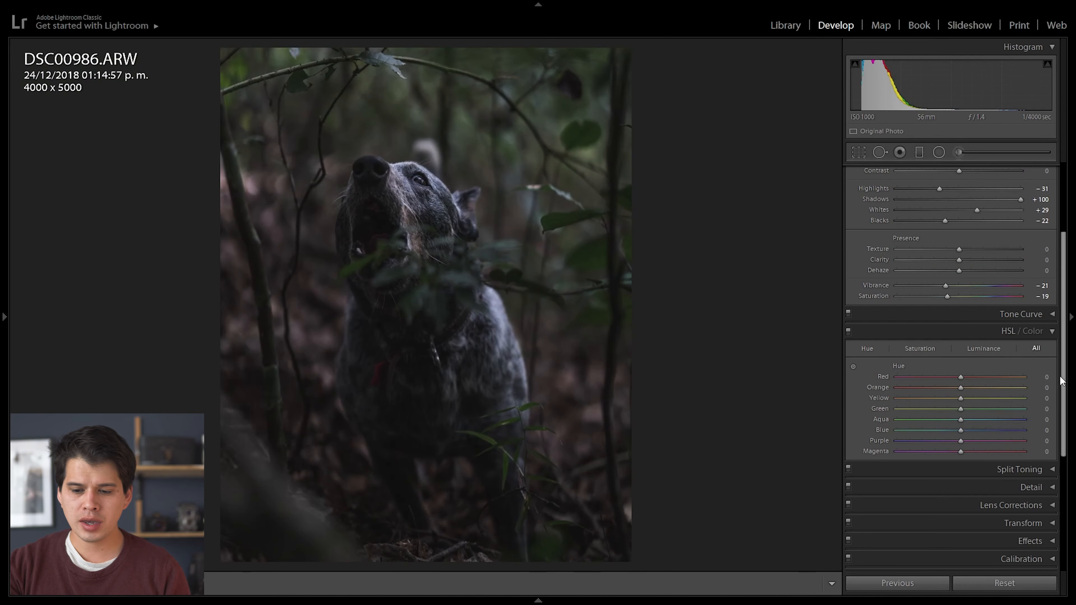
scroll(1016, 330, down, 3)
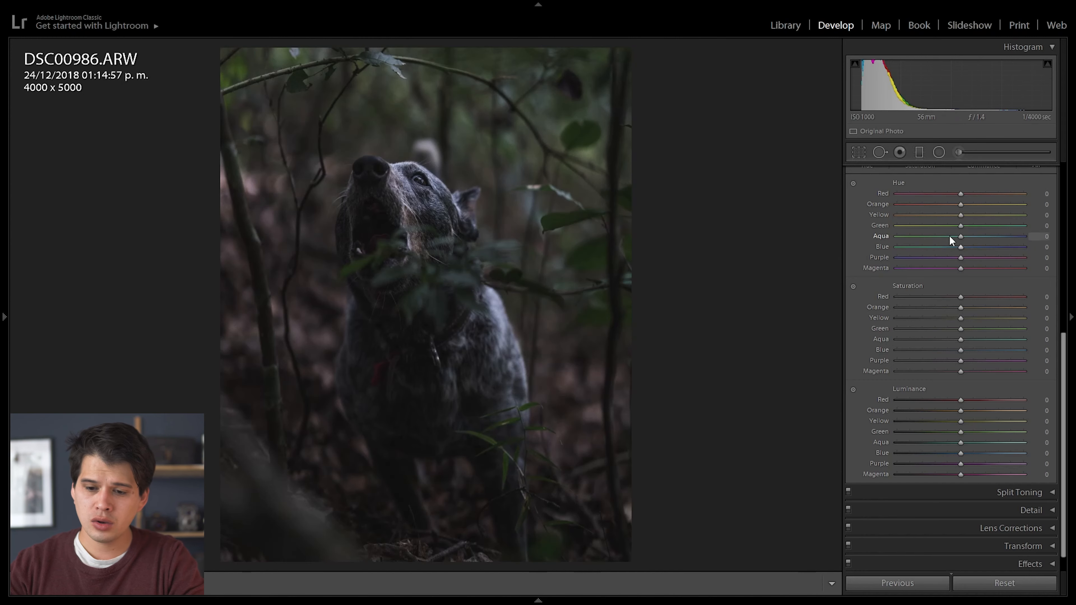
- Try the green Hue at -100 and at +100, then reset it to 0
drag(961, 226, 752, 217)
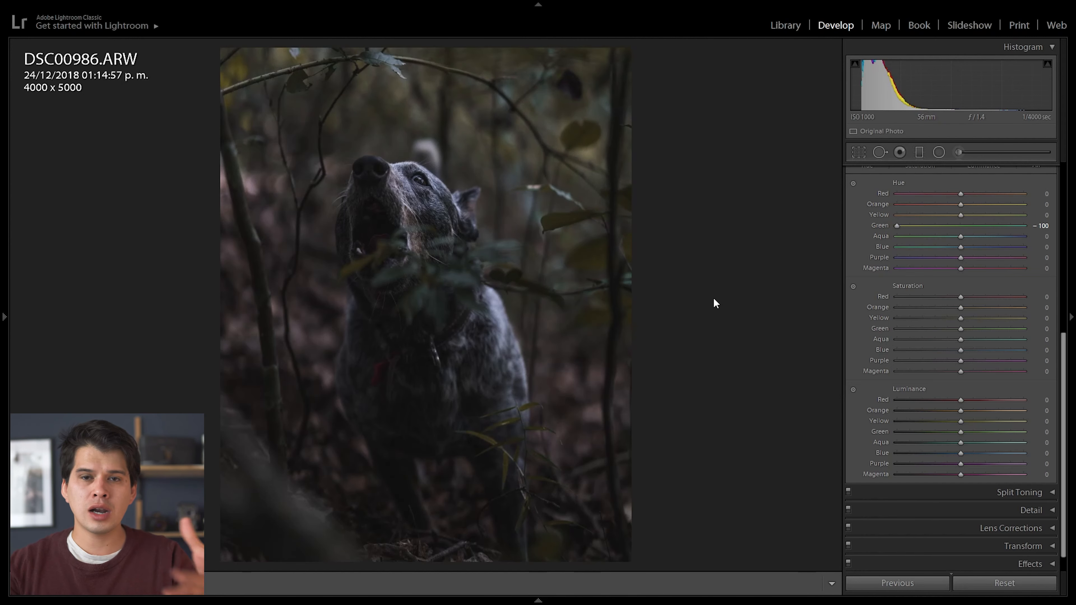
drag(960, 225, 1024, 226)
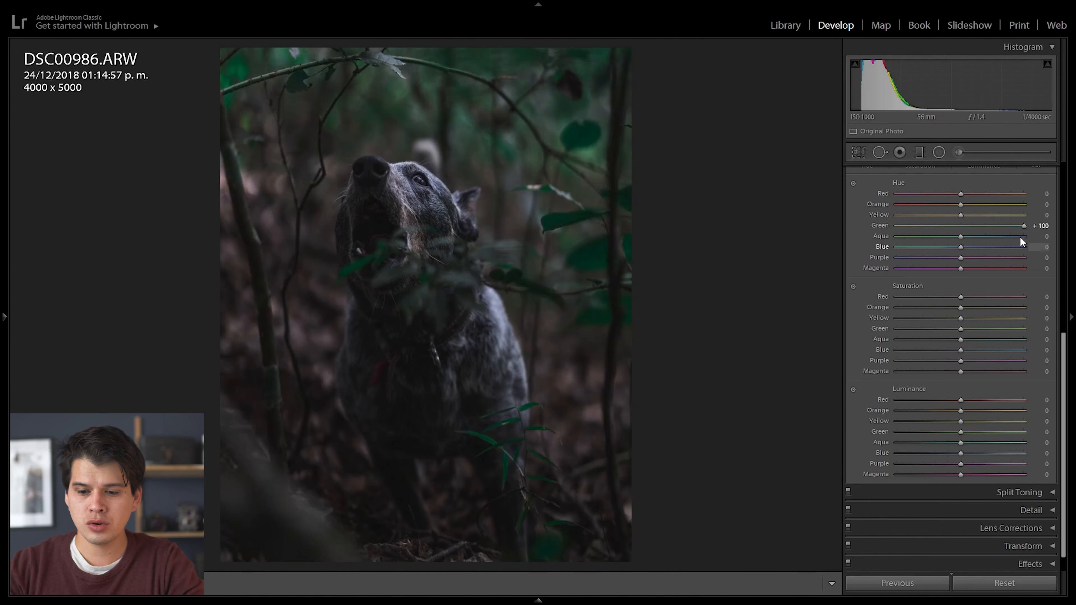
double_click(1023, 225)
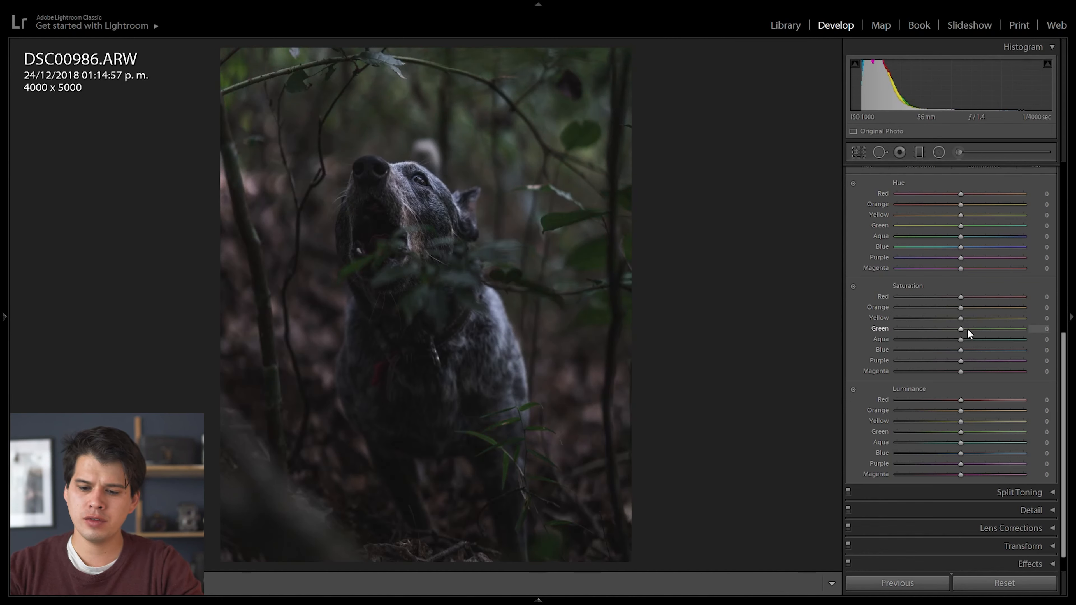
- Test the green Saturation at -100 and set it to +3
drag(961, 328, 781, 368)
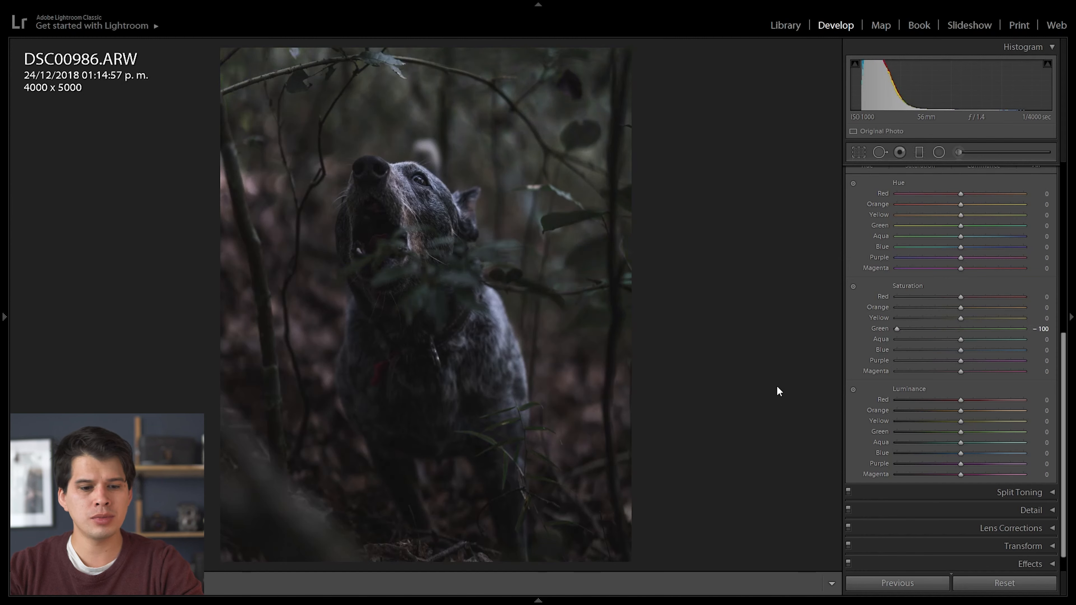
drag(977, 330, 962, 328)
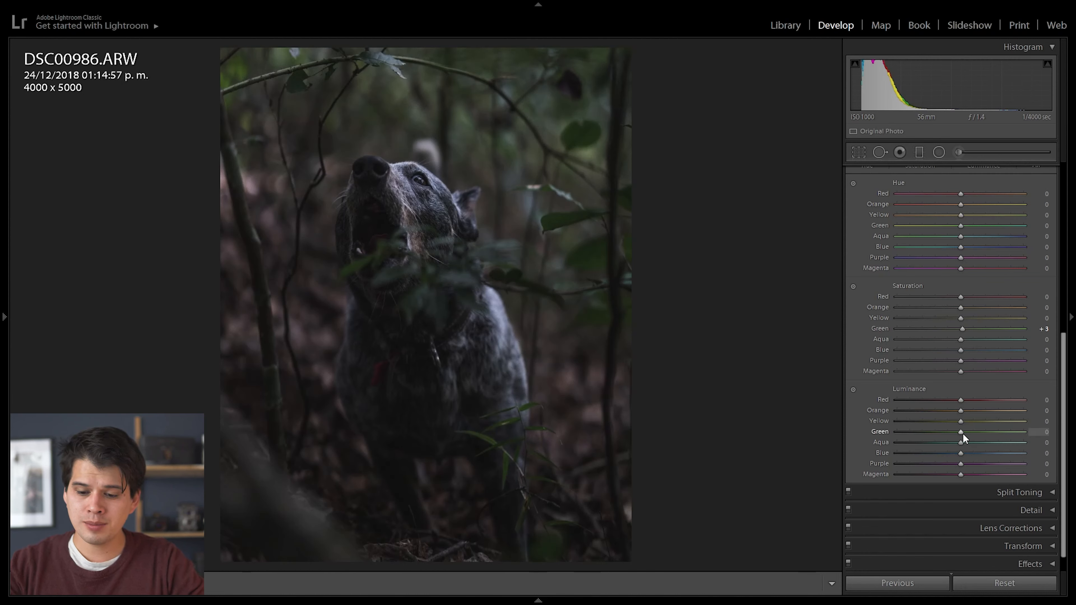
- Try brightening the foliage with Luminance values of Yellow +37, Green +96 and Aqua +100, and check it up close
mouse_move(975, 433)
mouse_down()
mouse_move(1006, 439)
mouse_move(988, 421)
mouse_move(984, 431)
mouse_up()
click(989, 443)
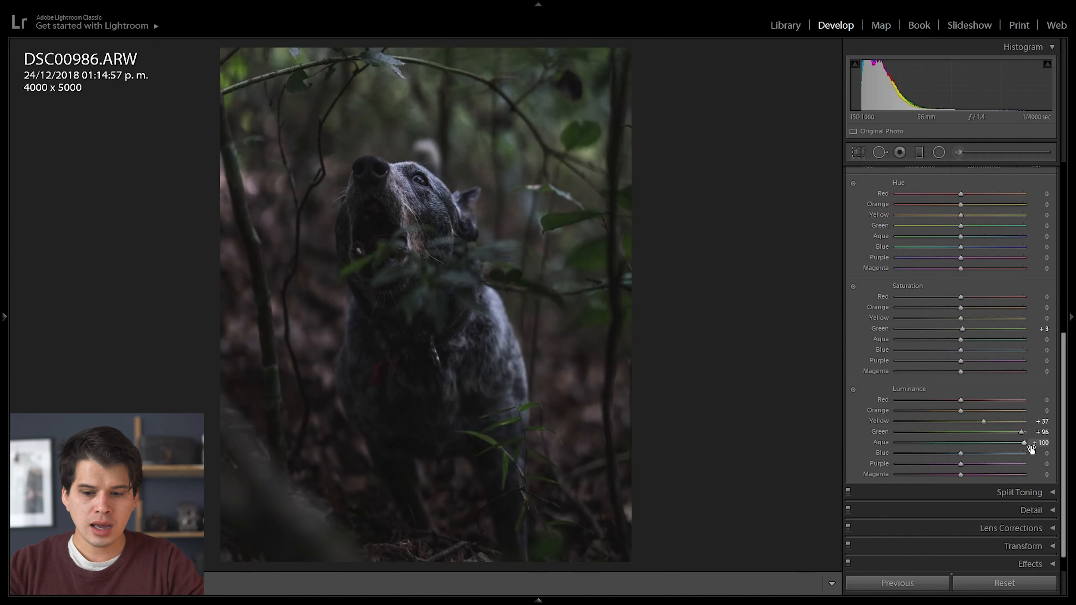
click(559, 204)
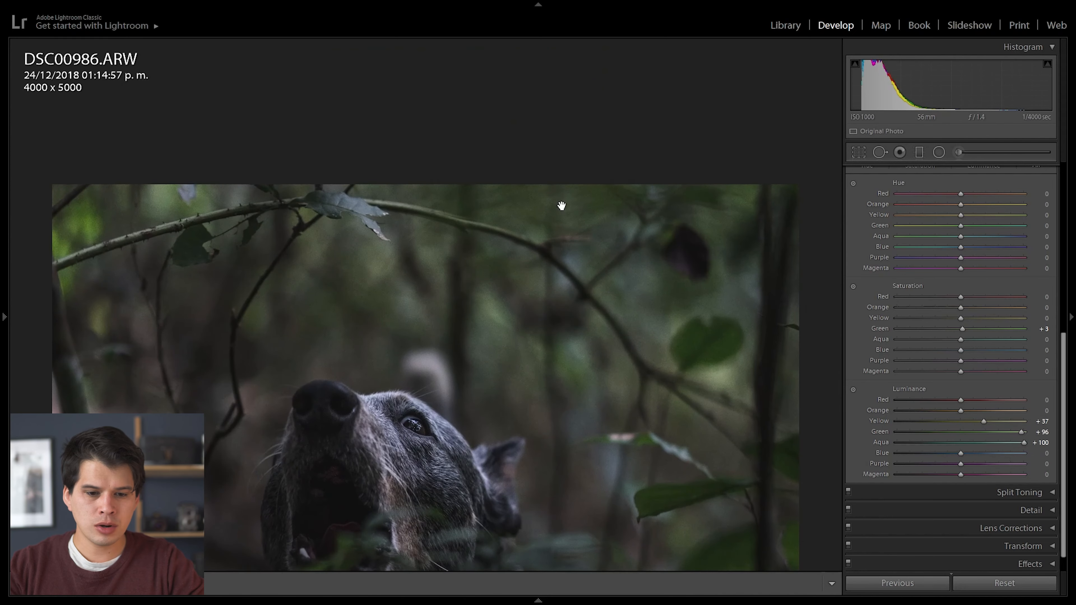
click(620, 344)
- Try darkening the green, yellow and aqua Luminance strongly, then reset all three values to 0
drag(1021, 433, 816, 421)
click(951, 442)
click(901, 440)
double_click(901, 443)
double_click(897, 432)
double_click(897, 421)
scroll(923, 348, up, 4)
scroll(970, 226, down, 5)
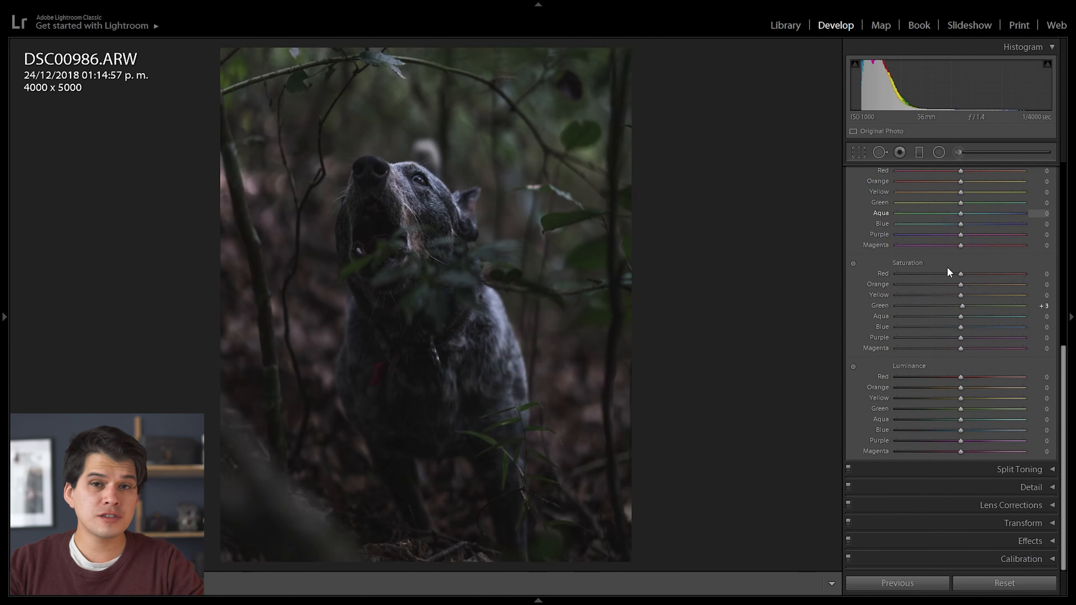
- Tint the shadows with Split Toning, setting their Hue to 204 and Saturation to 24
scroll(996, 322, up, 3)
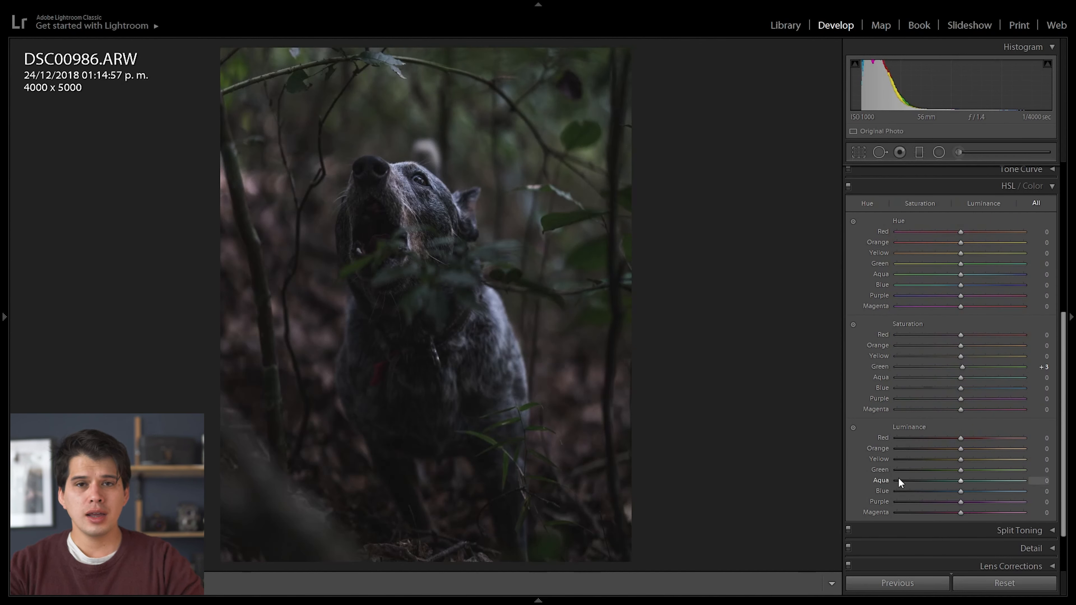
scroll(909, 457, down, 2)
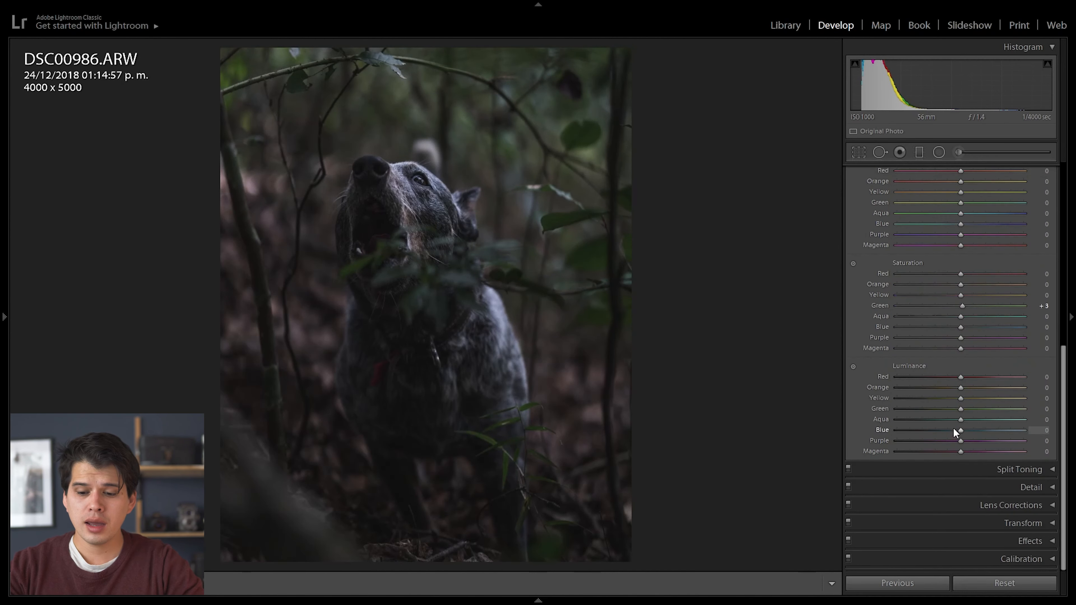
click(966, 474)
scroll(952, 274, down, 3)
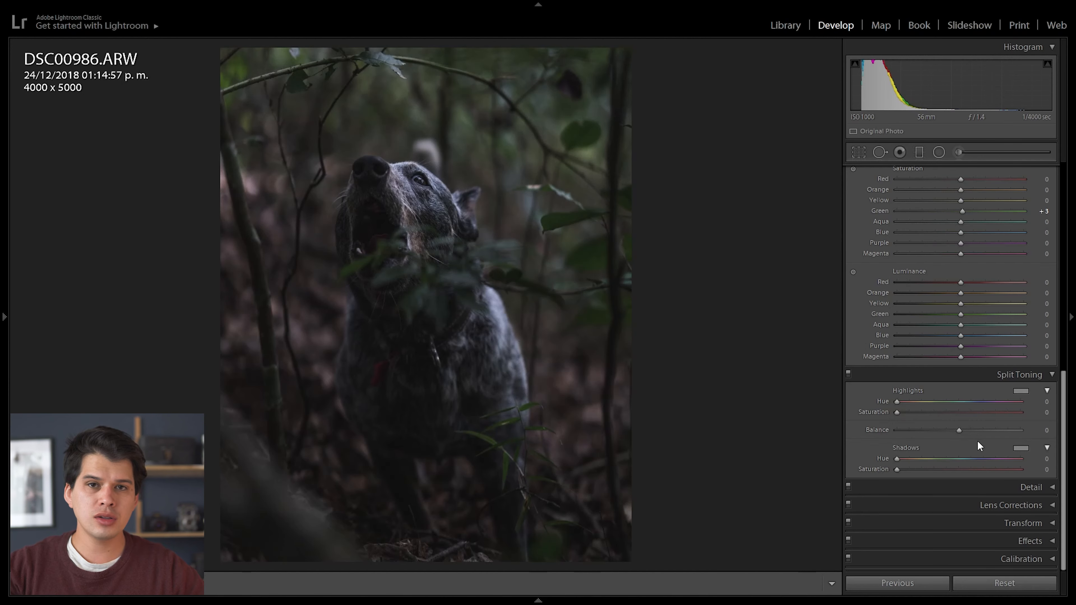
drag(958, 458, 963, 460)
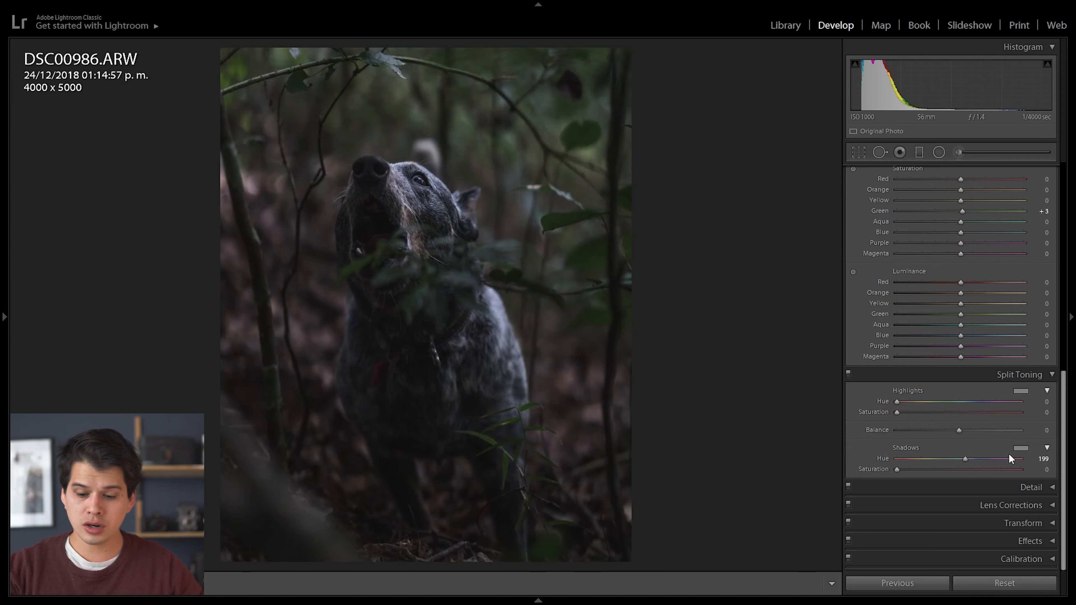
click(969, 460)
mouse_move(967, 459)
mouse_down()
mouse_move(931, 458)
mouse_move(994, 466)
mouse_move(972, 469)
mouse_up()
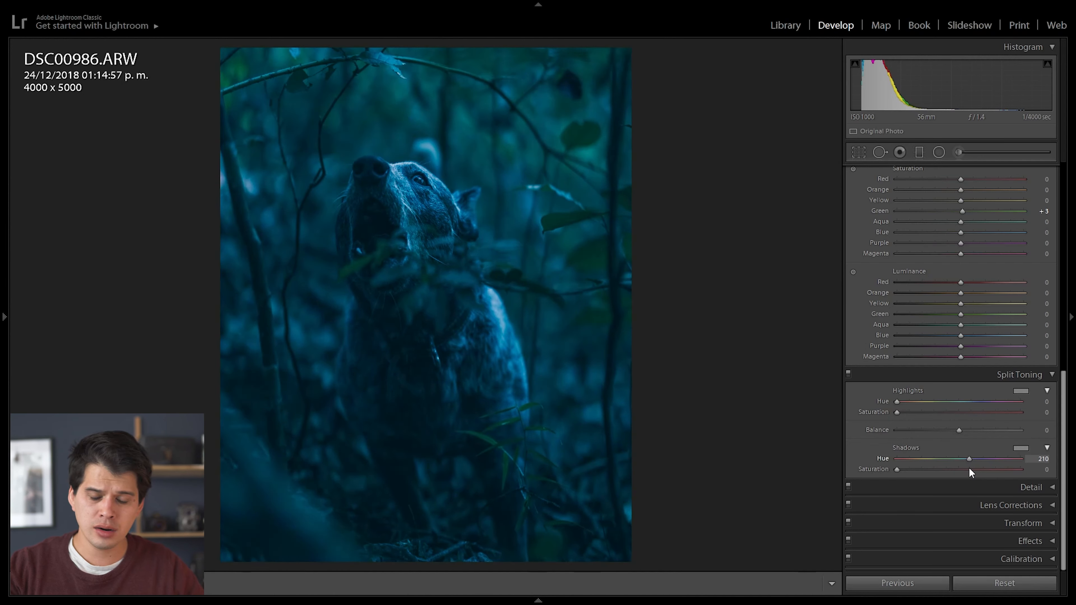
drag(968, 467, 928, 463)
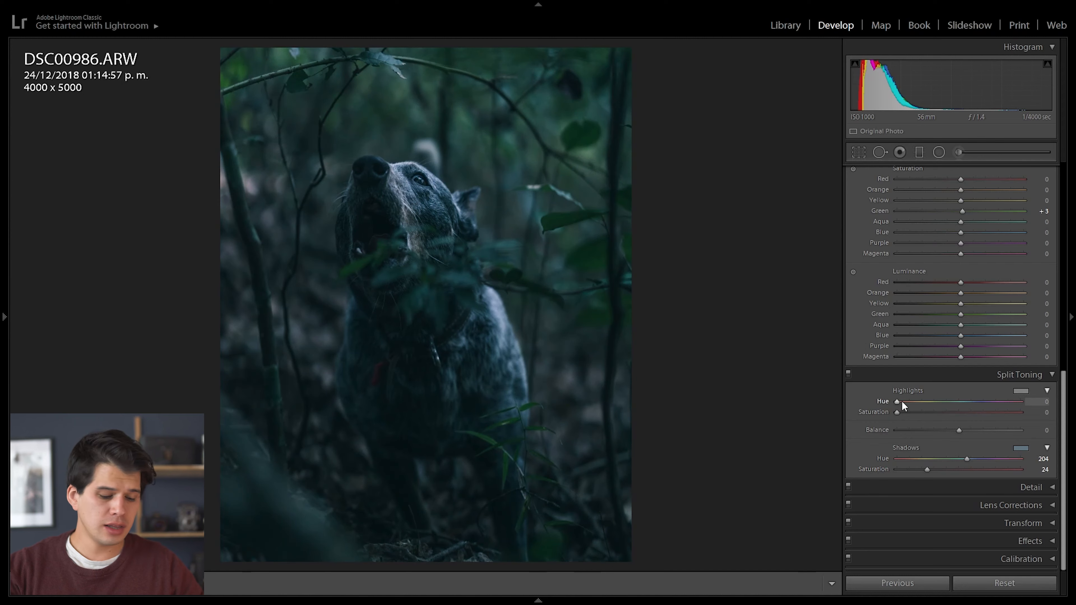
- Set the Split Toning highlights to Hue 60 and Saturation 6, test Balance at -48 before resetting it to 0, and lower shadow Saturation to 15
drag(901, 401, 918, 419)
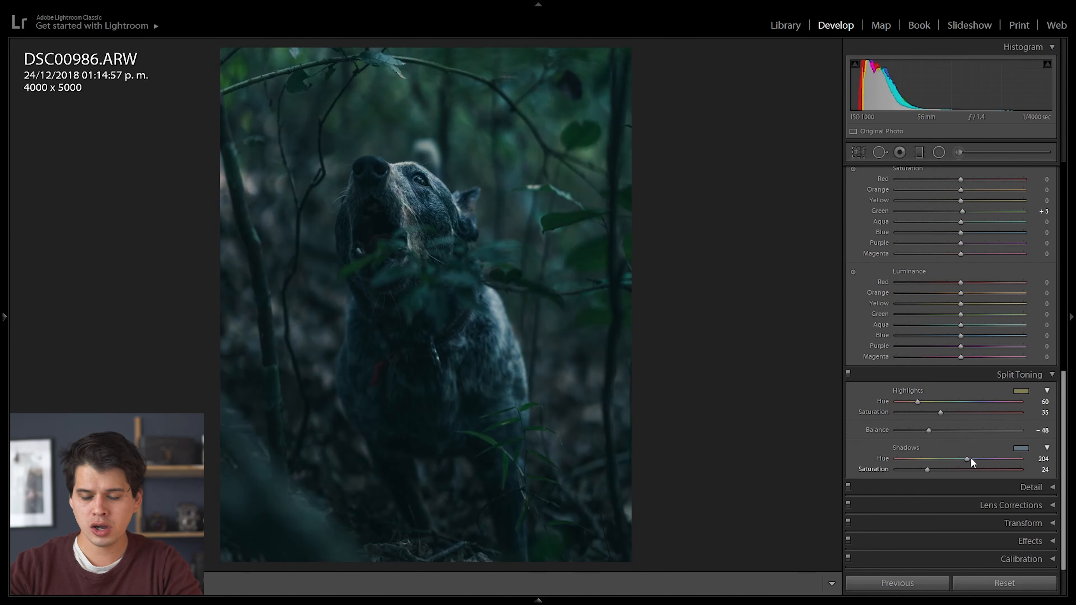
drag(941, 430, 1012, 434)
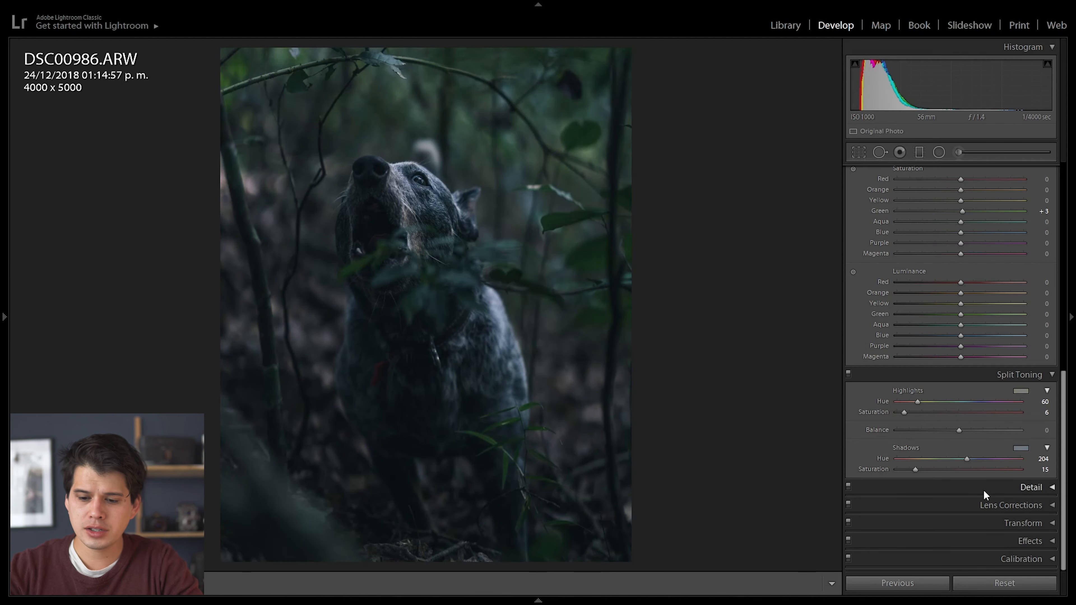
- Open the Detail settings and examine the image noise up close around the dog's head and the blurred background
click(983, 488)
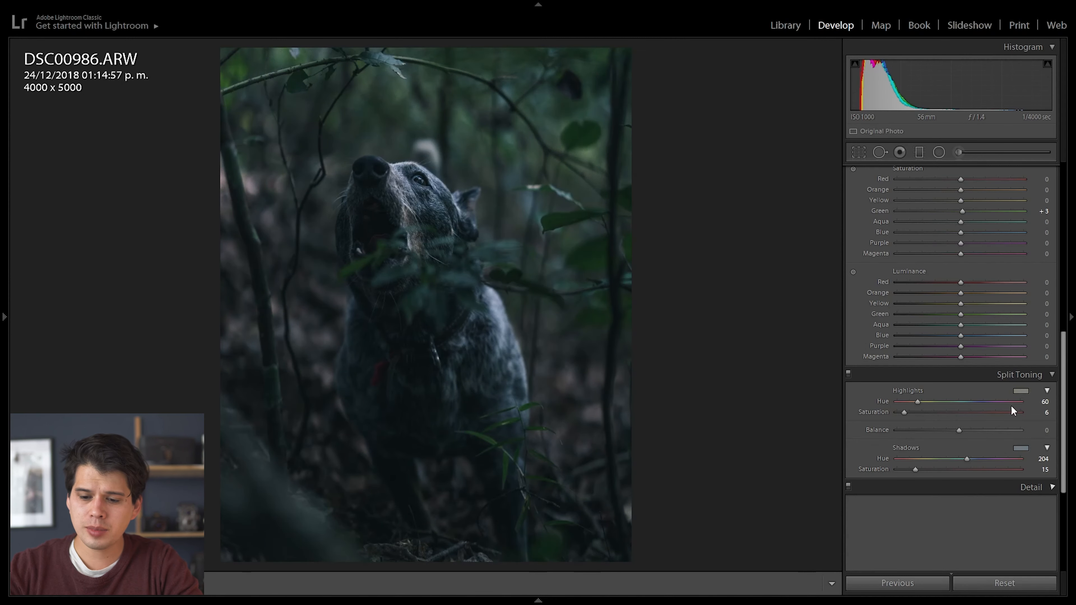
scroll(1010, 406, down, 4)
click(966, 195)
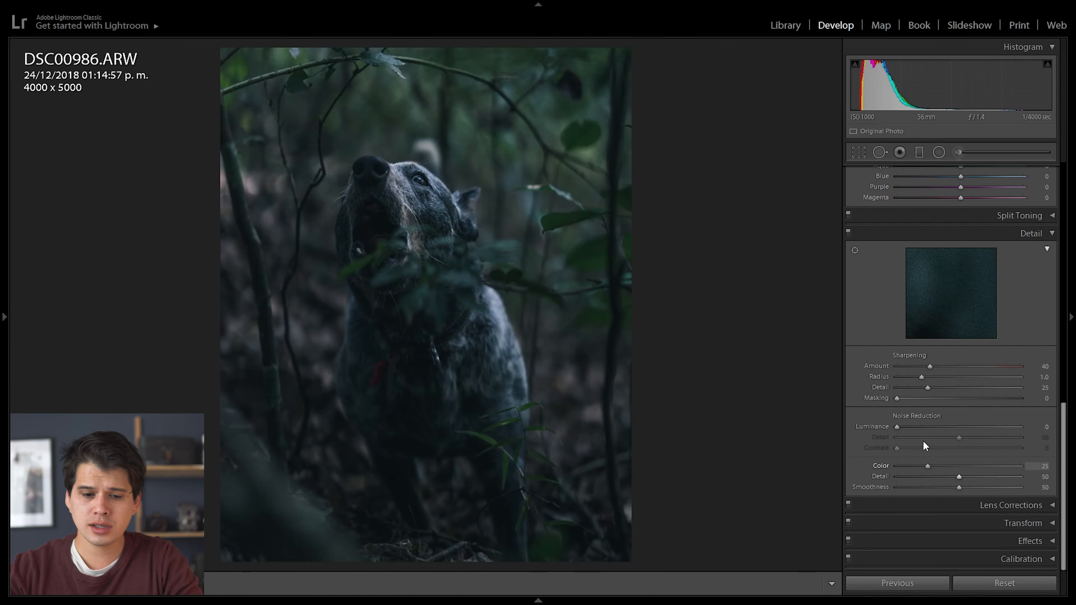
click(487, 183)
click(508, 320)
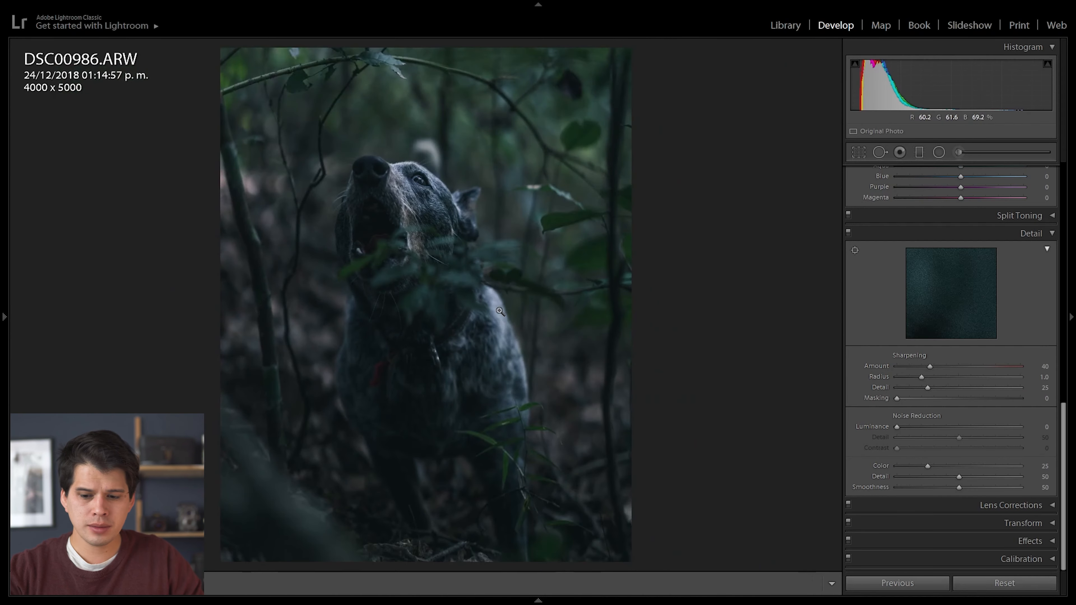
click(524, 354)
key(ctrl+equal)
drag(454, 264, 826, 422)
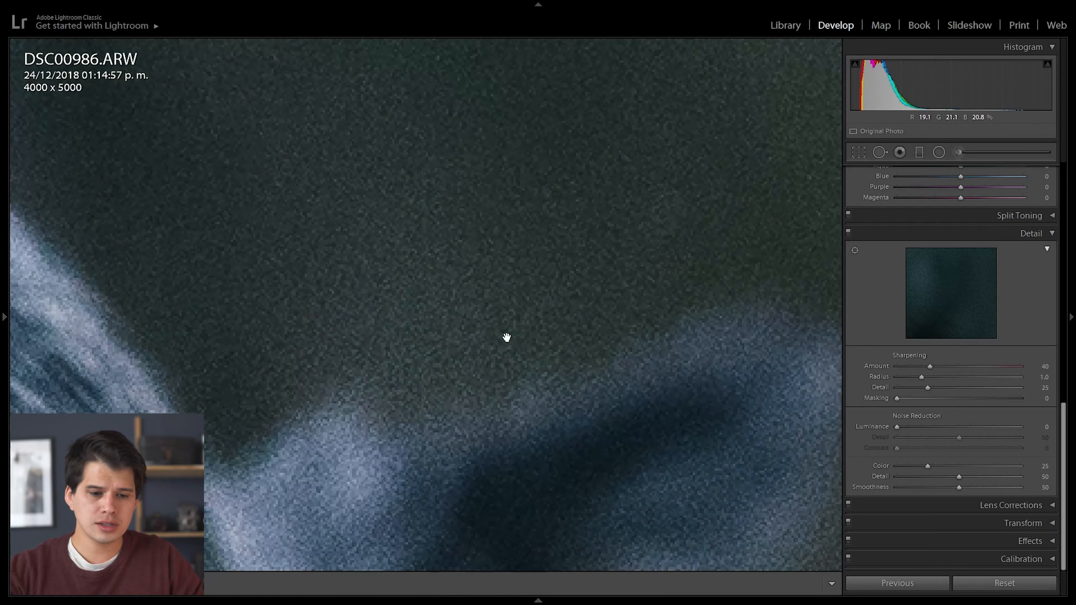
key(ctrl+minus)
key(ctrl+minus)
click(564, 274)
key(ctrl+equal)
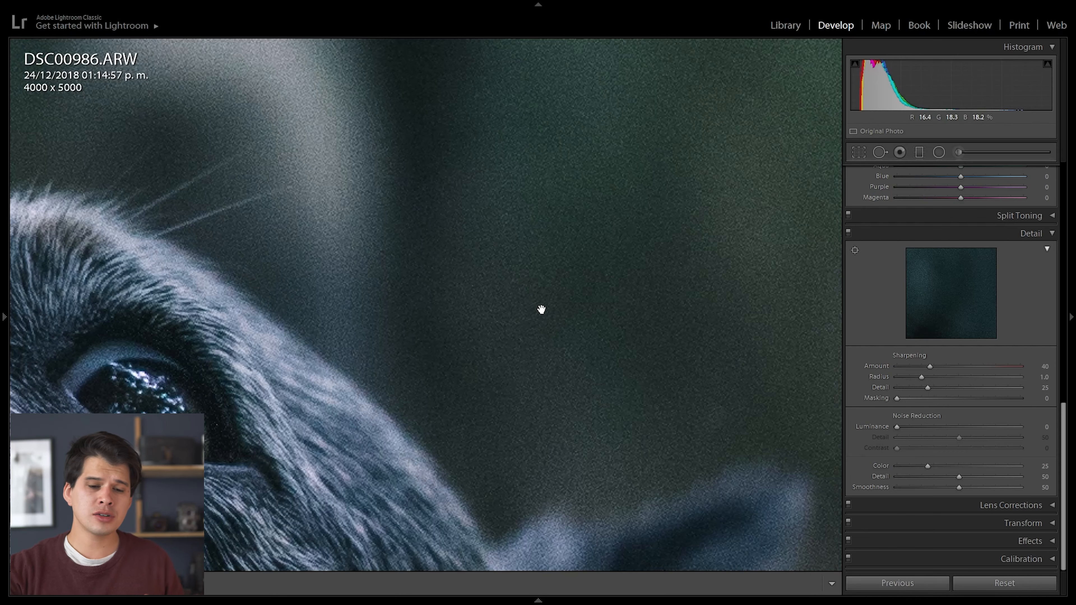
drag(624, 446, 517, 386)
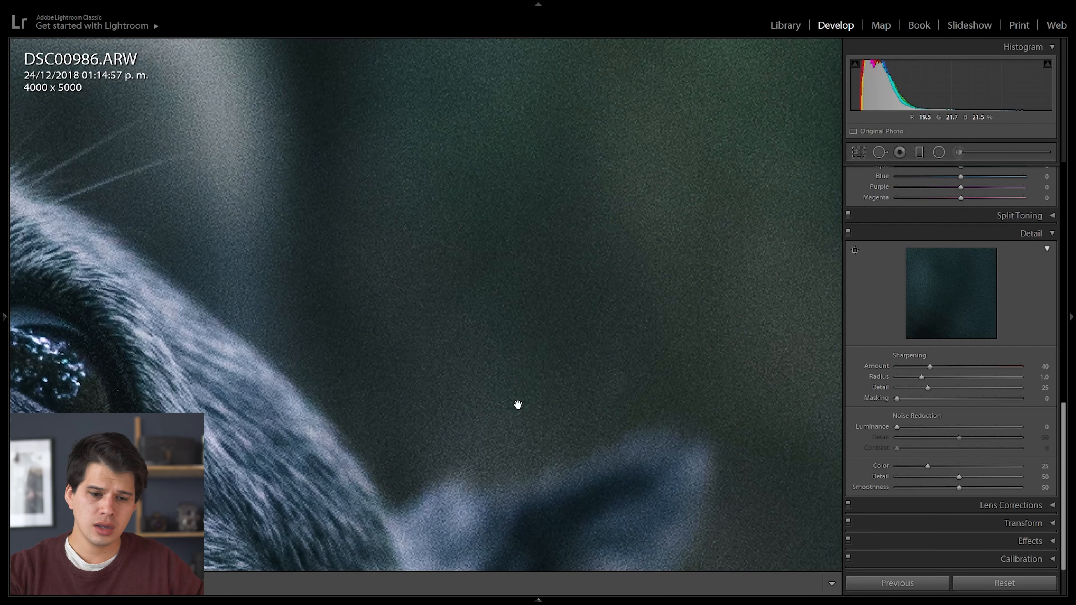
key(ctrl+minus)
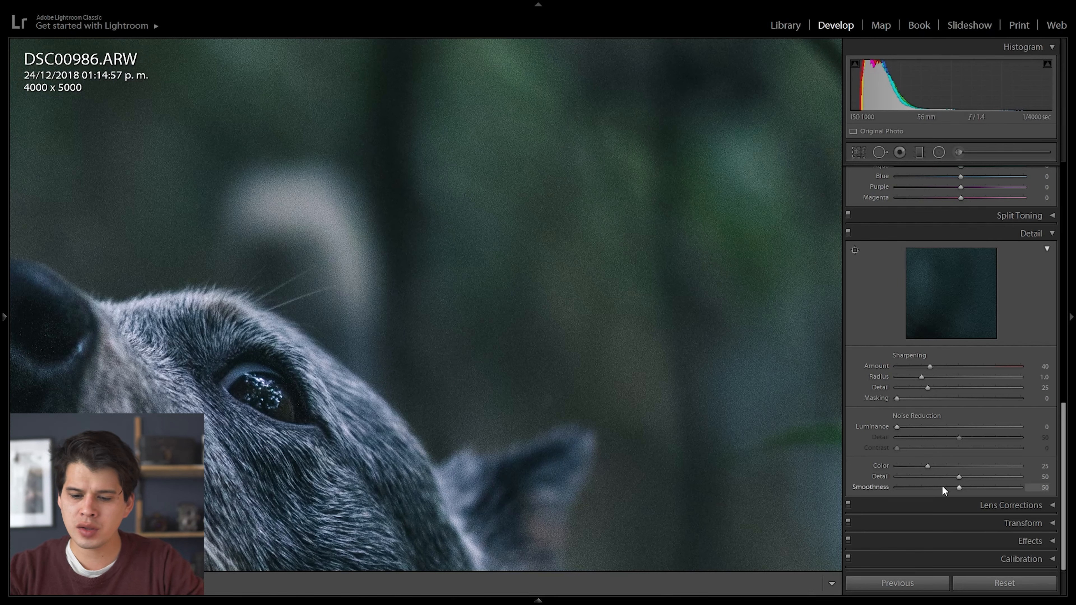
- Try Noise Reduction Luminance at 64, check the dog's face at different magnifications, and set it to 28
click(922, 427)
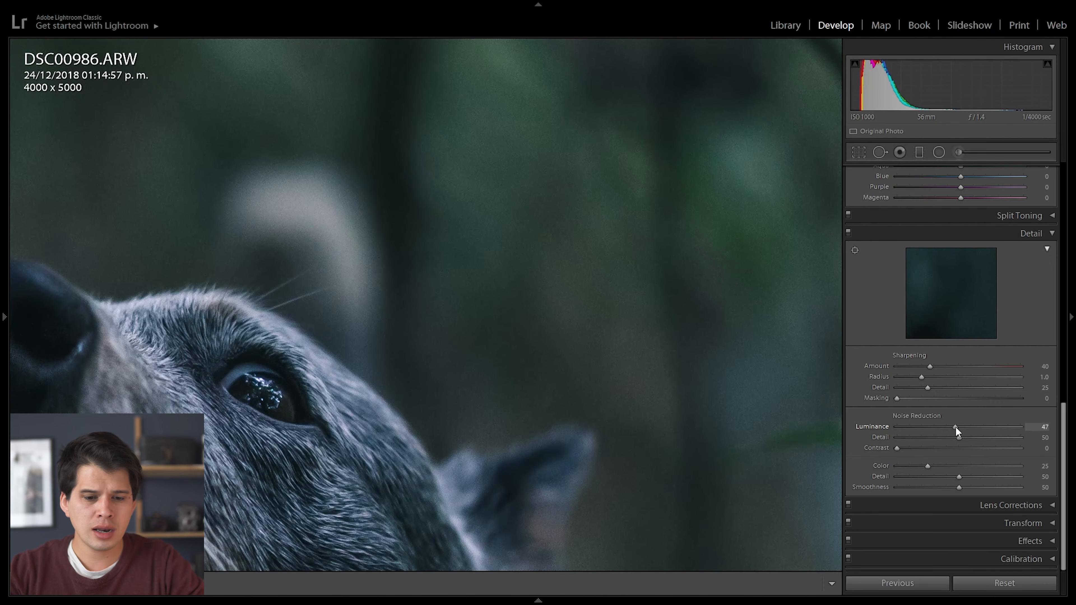
click(456, 337)
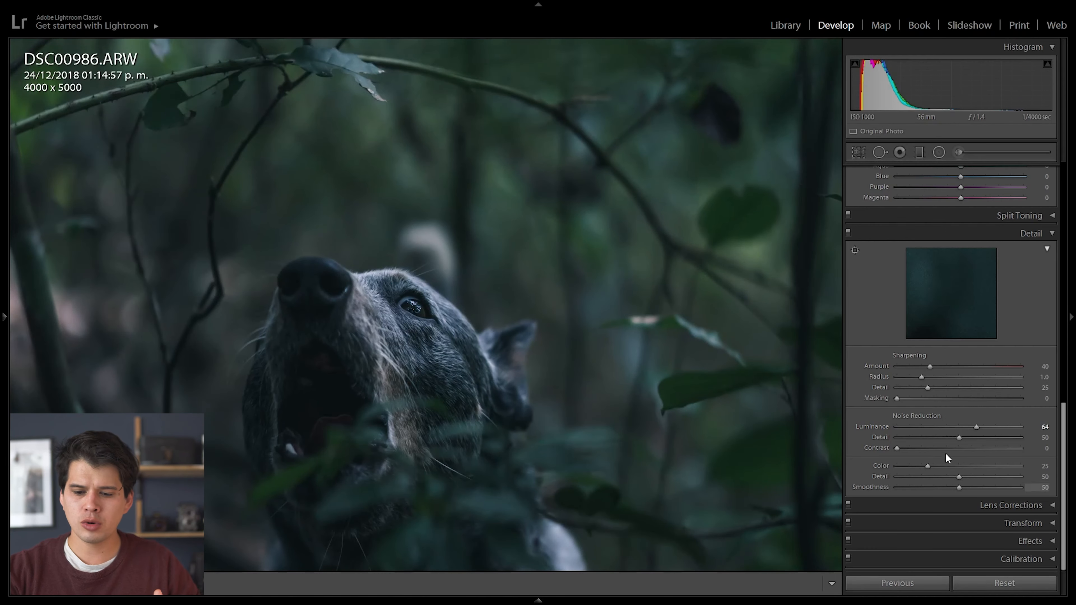
click(434, 328)
click(412, 242)
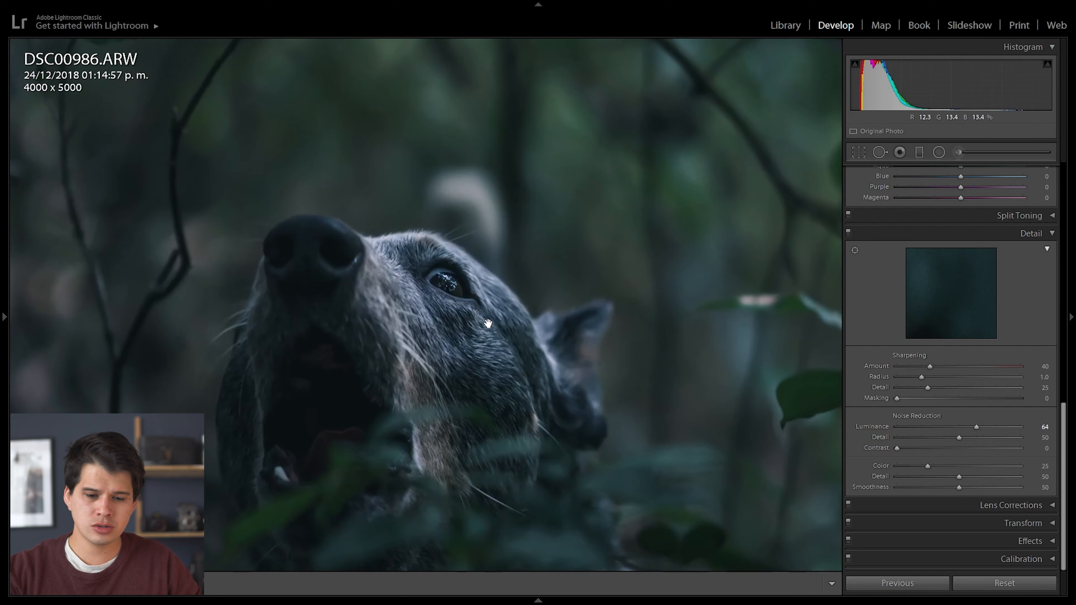
click(931, 426)
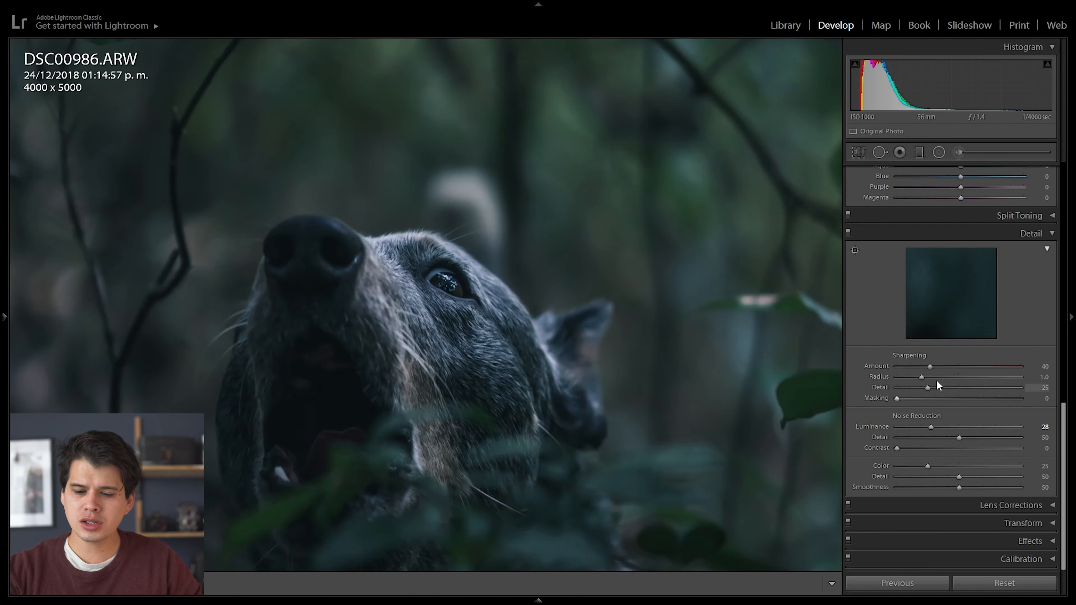
- Raise the Sharpening Amount to 81 and check the result on the dog up close and in the whole photo
click(583, 274)
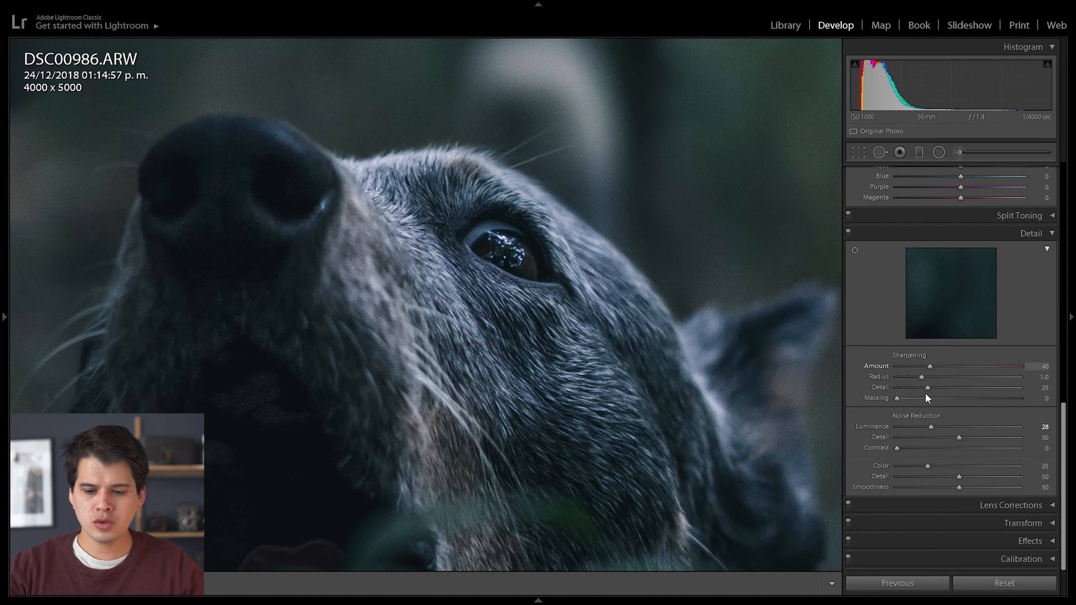
drag(953, 367, 964, 366)
click(386, 206)
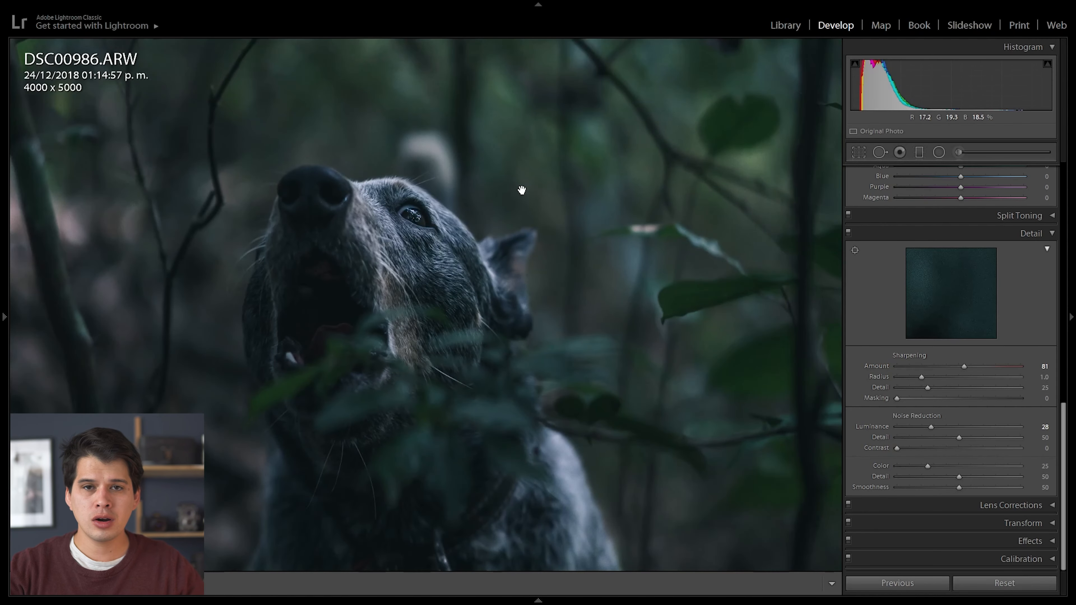
click(537, 210)
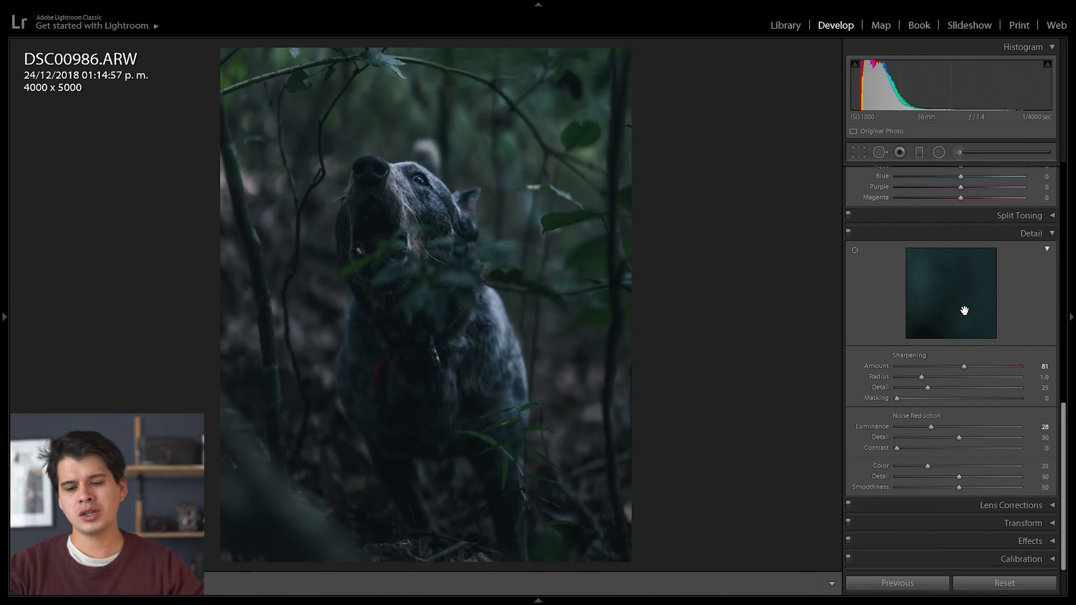
- Enable lens profile corrections with the SIGMA 56mm F1.4 DC DN C018 profile, switching them off and on to compare
click(1011, 506)
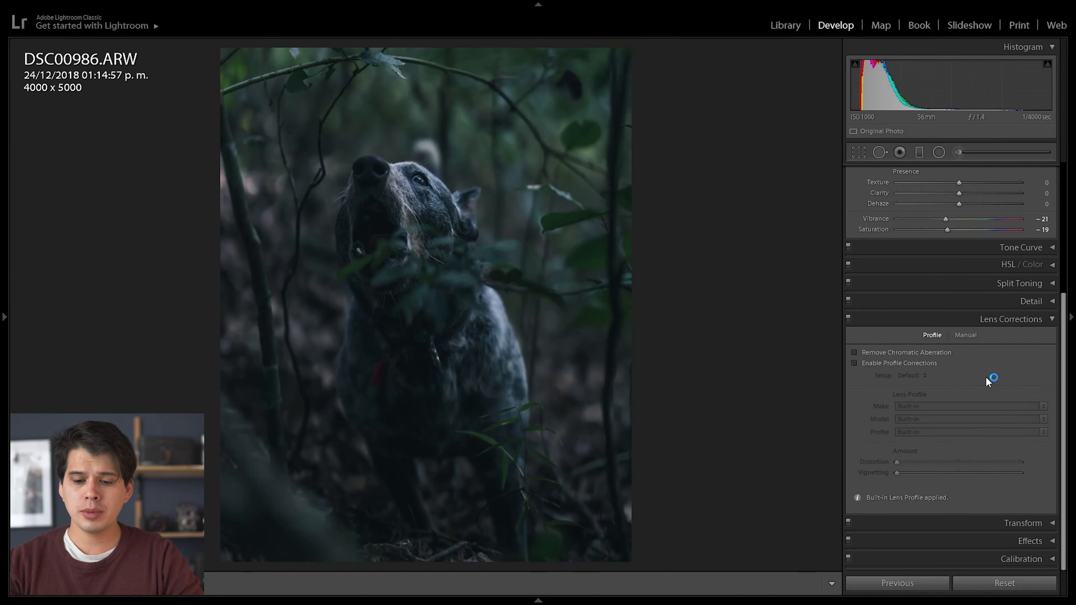
click(906, 363)
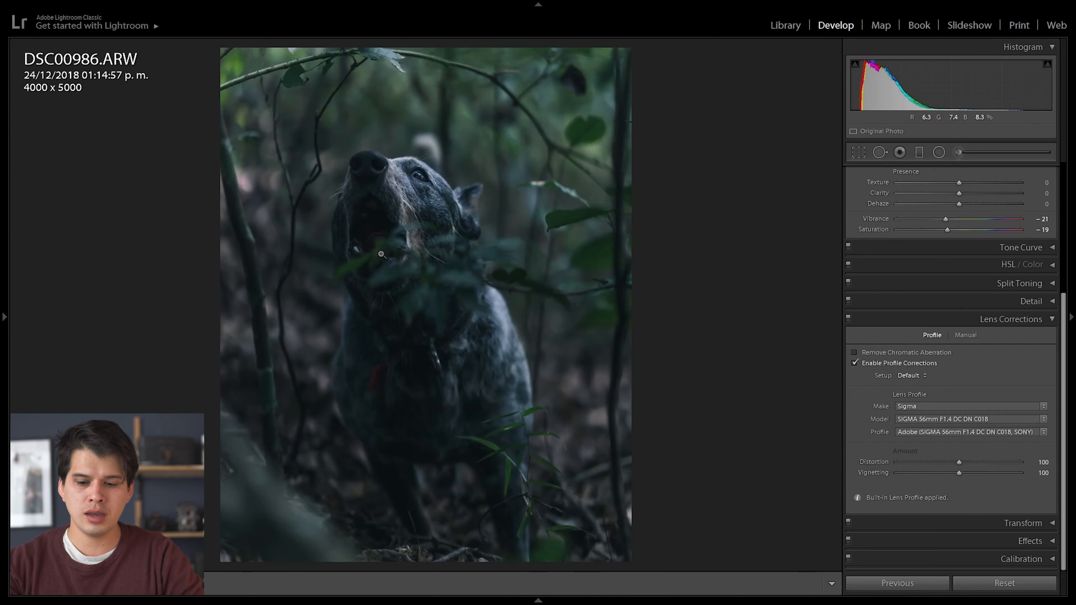
click(898, 363)
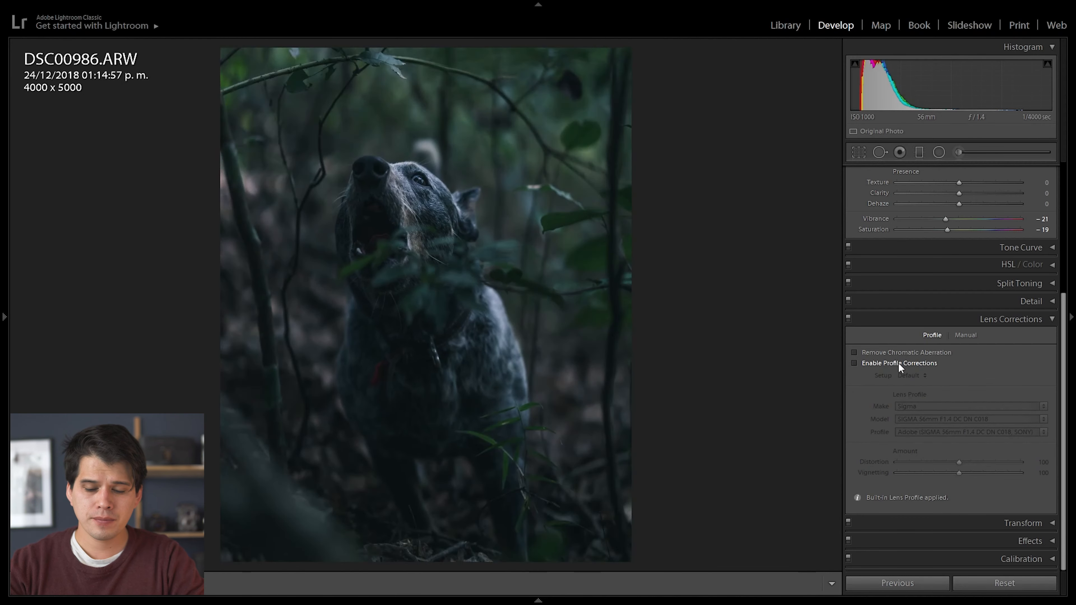
click(898, 363)
click(898, 363)
click(898, 363)
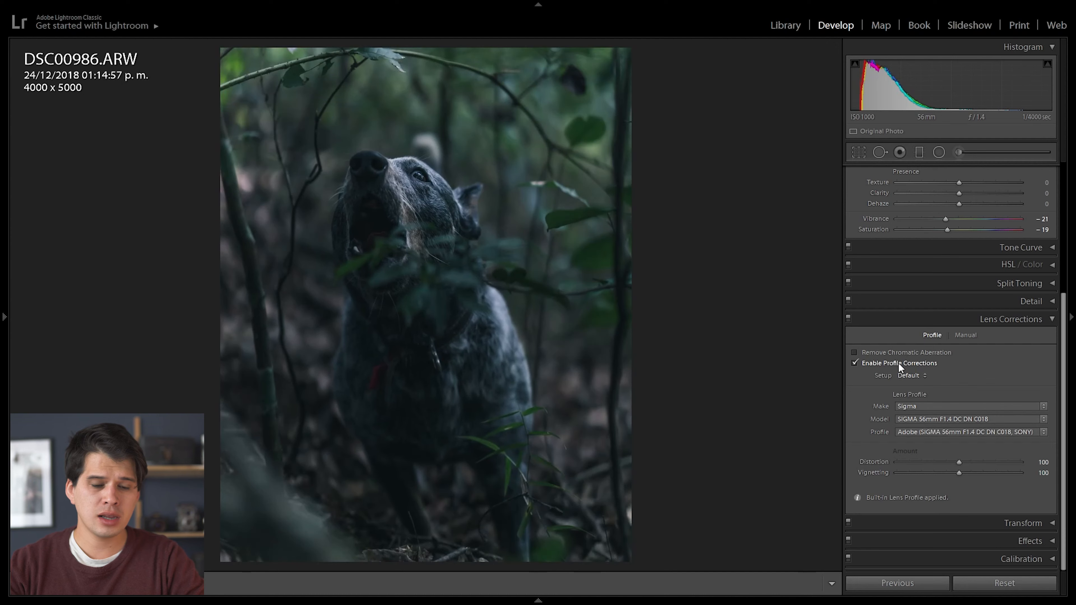
click(898, 362)
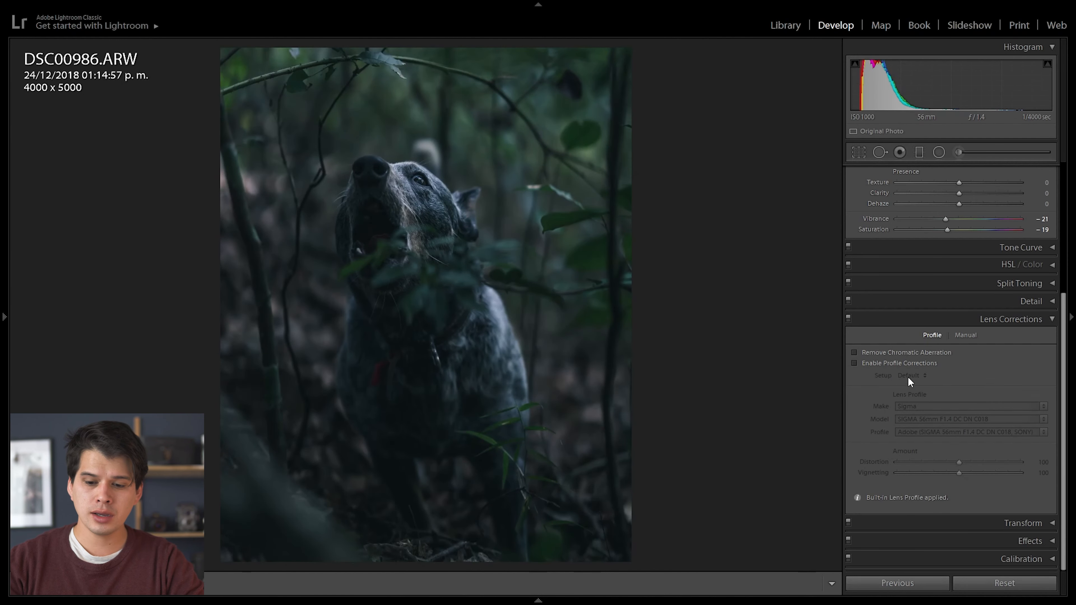
click(900, 363)
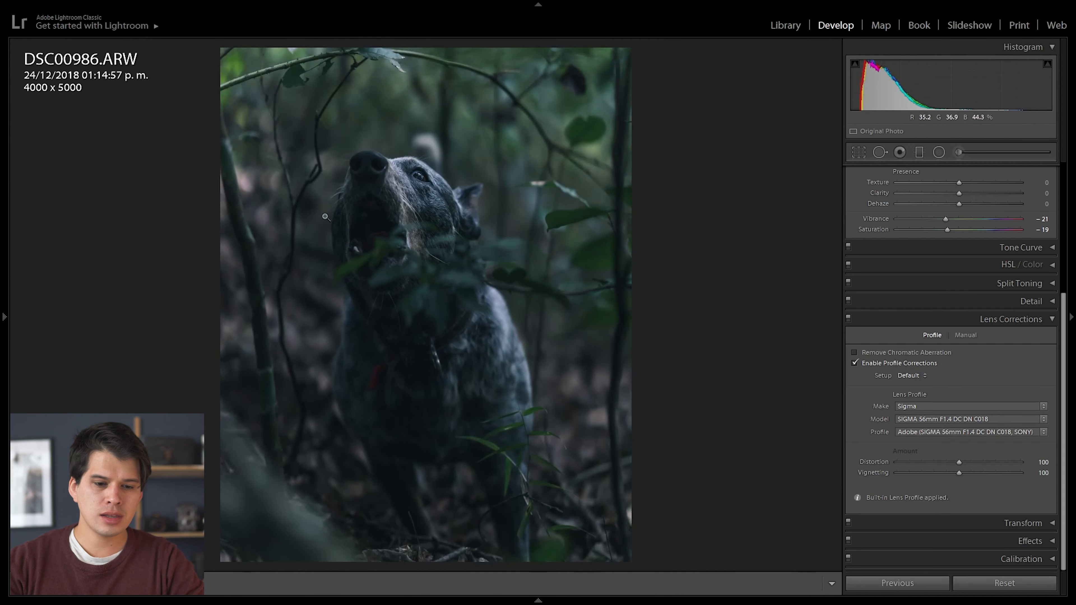
click(924, 361)
click(923, 361)
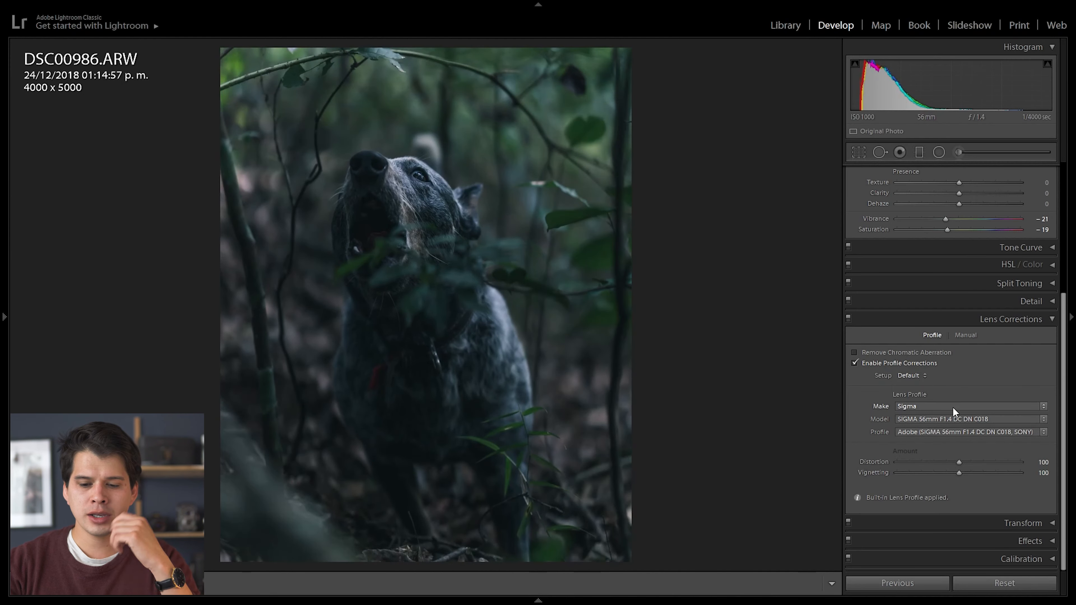
click(907, 321)
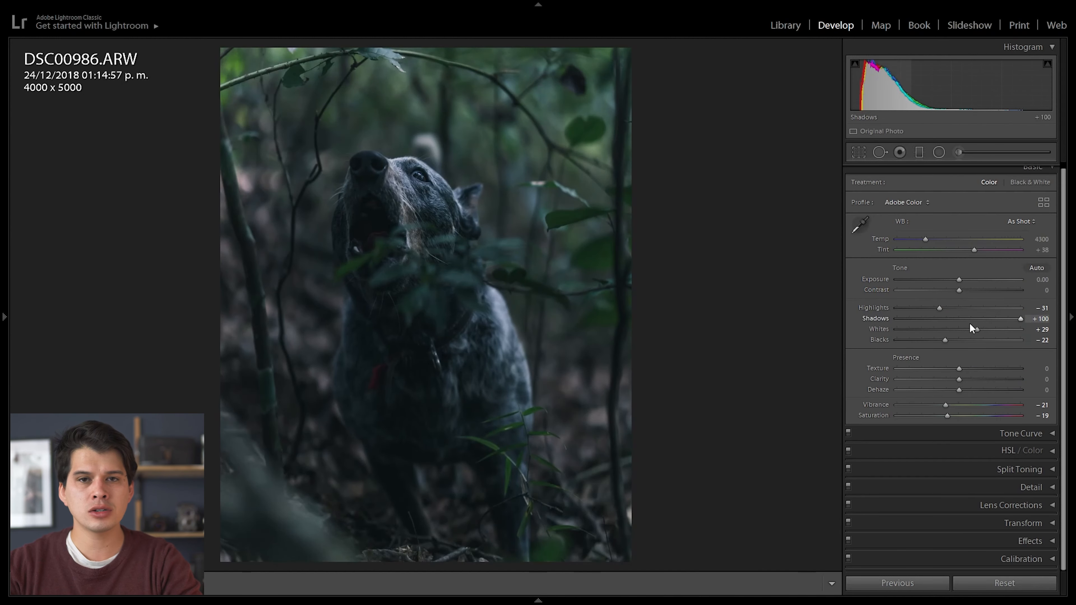
- Try a Vertical transform of +22, reset it to 0, and apply the Auto Upright correction
click(1025, 523)
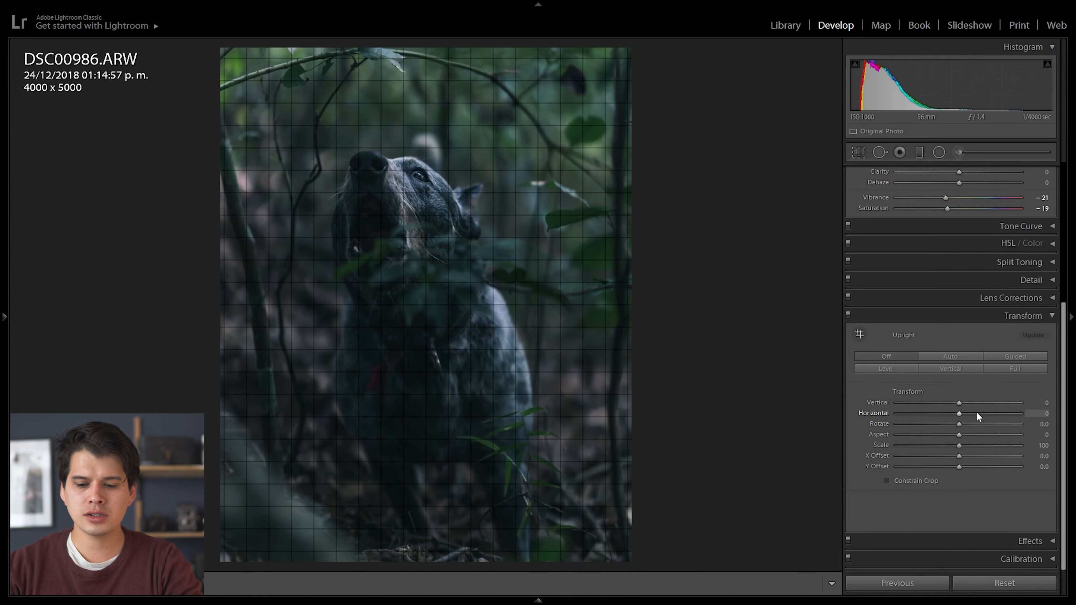
drag(962, 402, 973, 403)
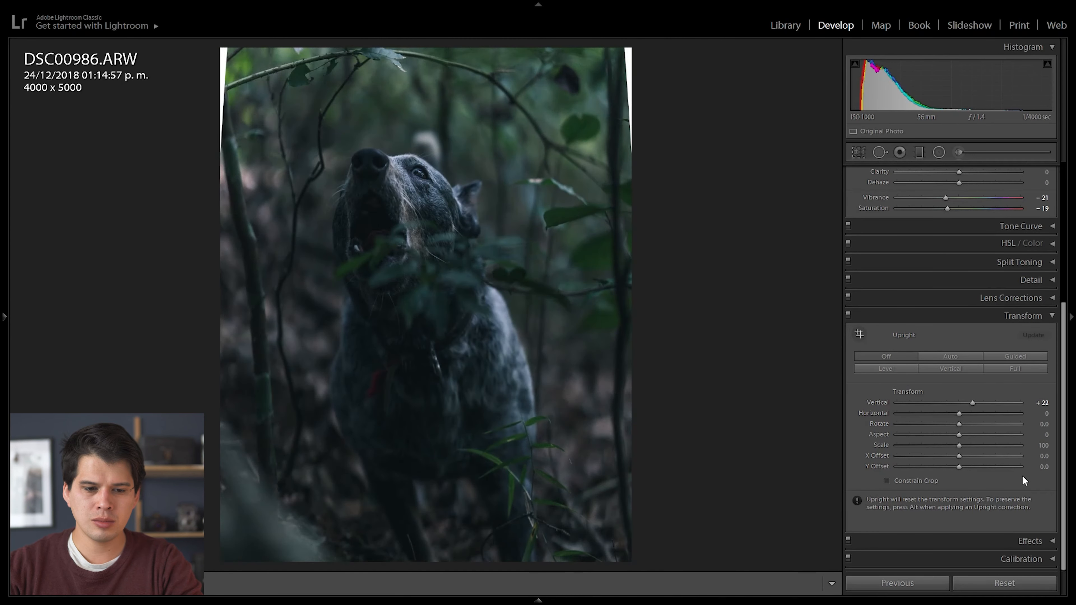
double_click(971, 403)
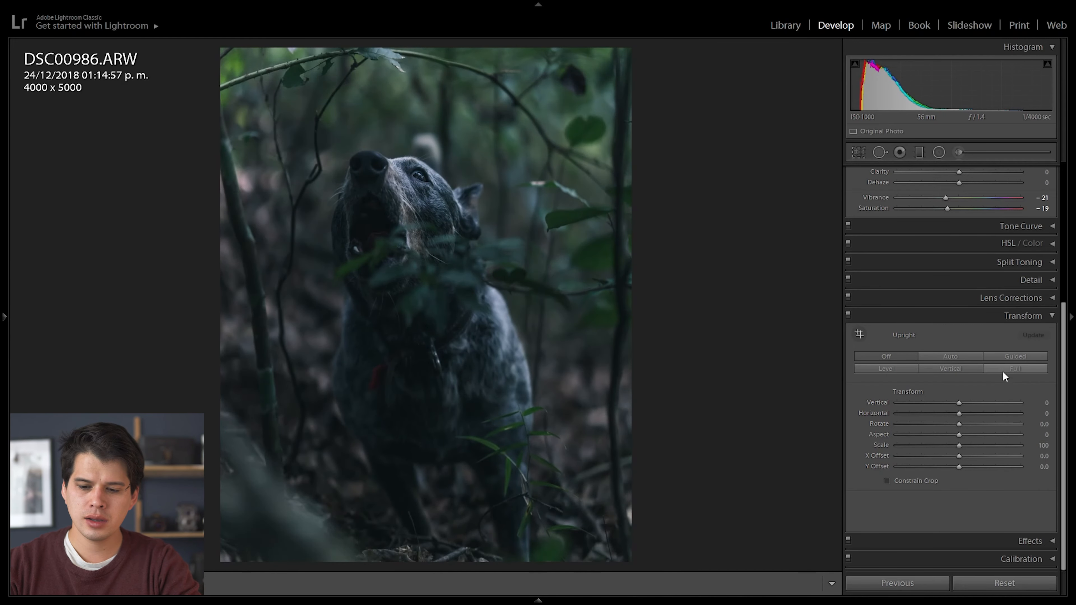
click(952, 356)
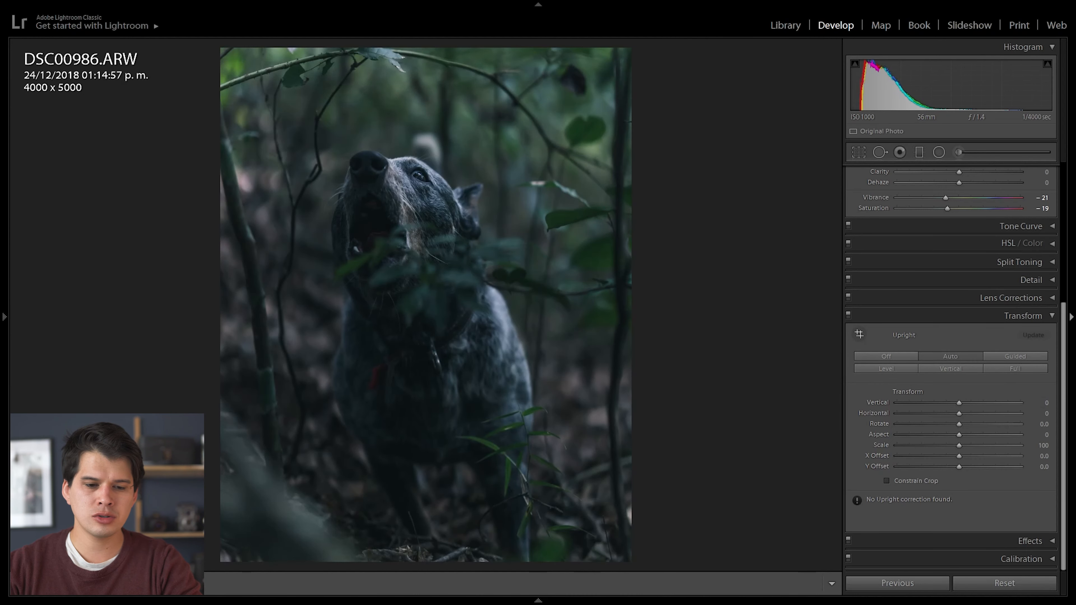
click(910, 316)
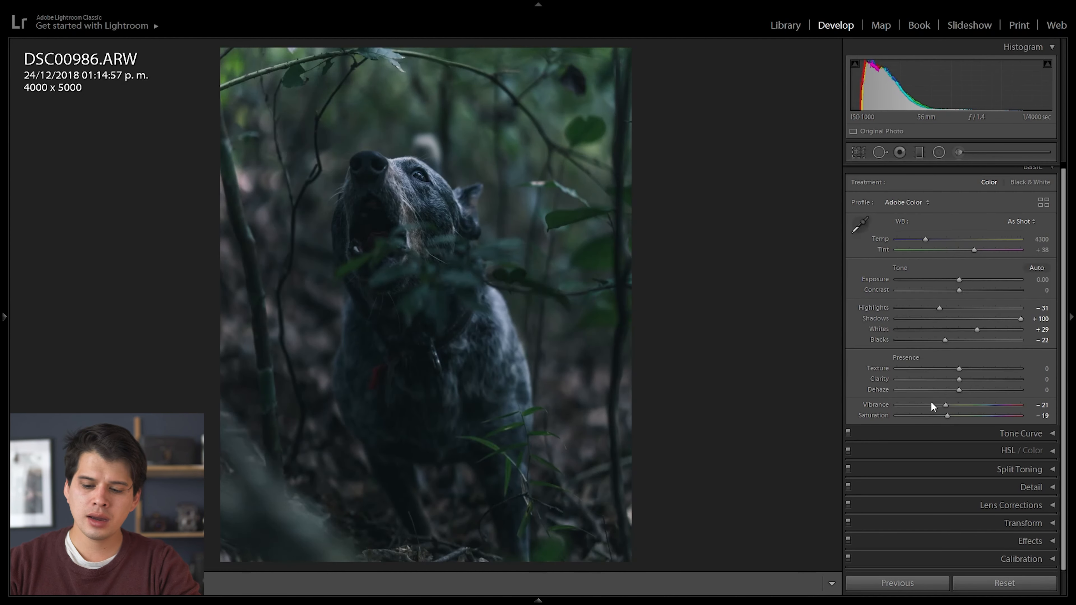
- Try the Post-Crop Vignetting Amount at +28 and at −100 on the dog photo
click(965, 543)
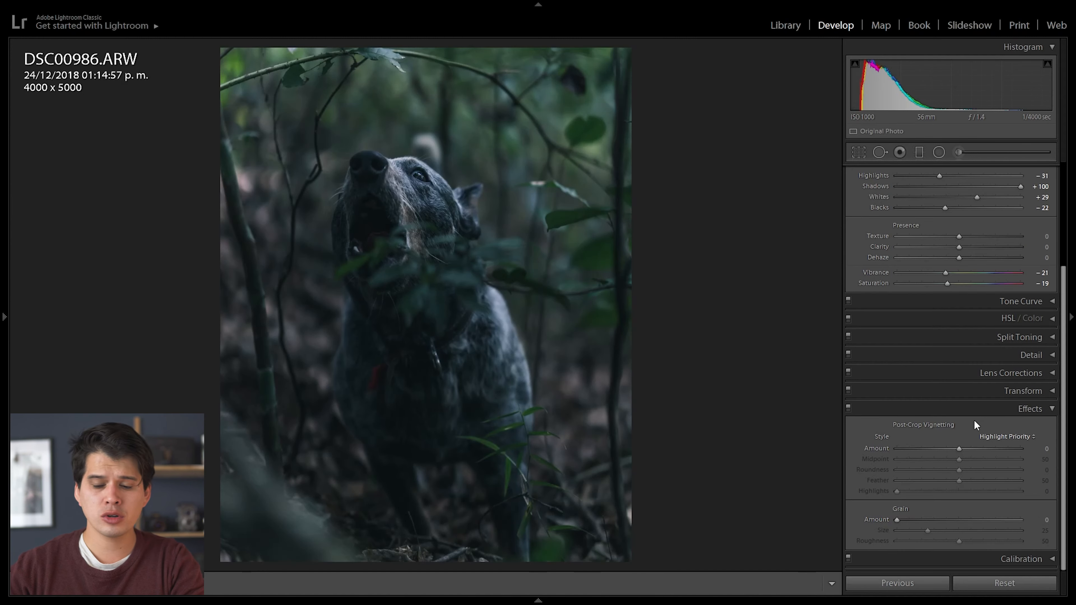
click(975, 449)
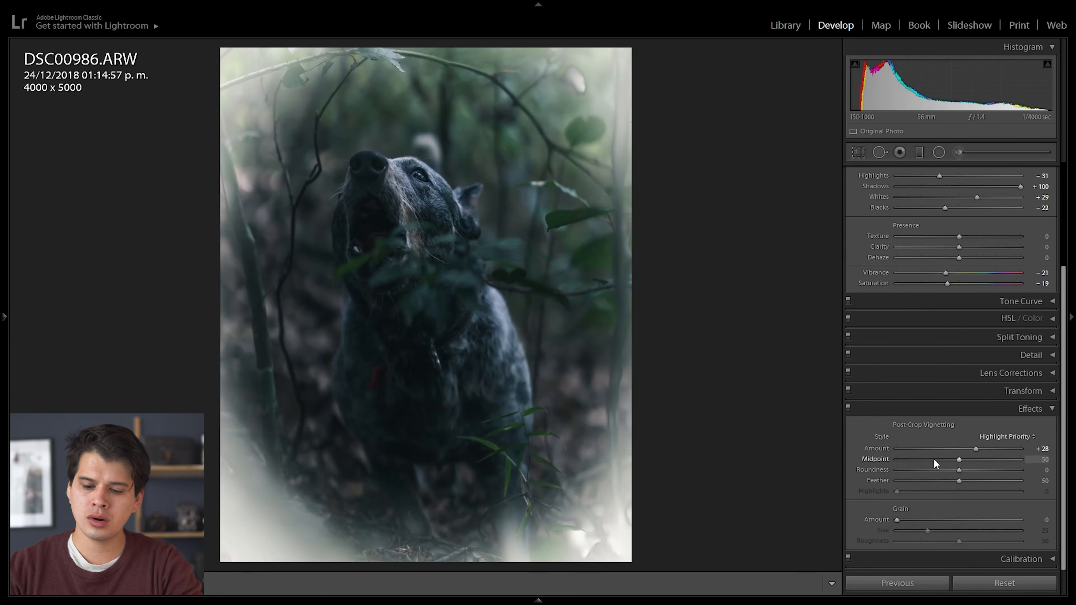
click(915, 450)
drag(915, 448, 887, 450)
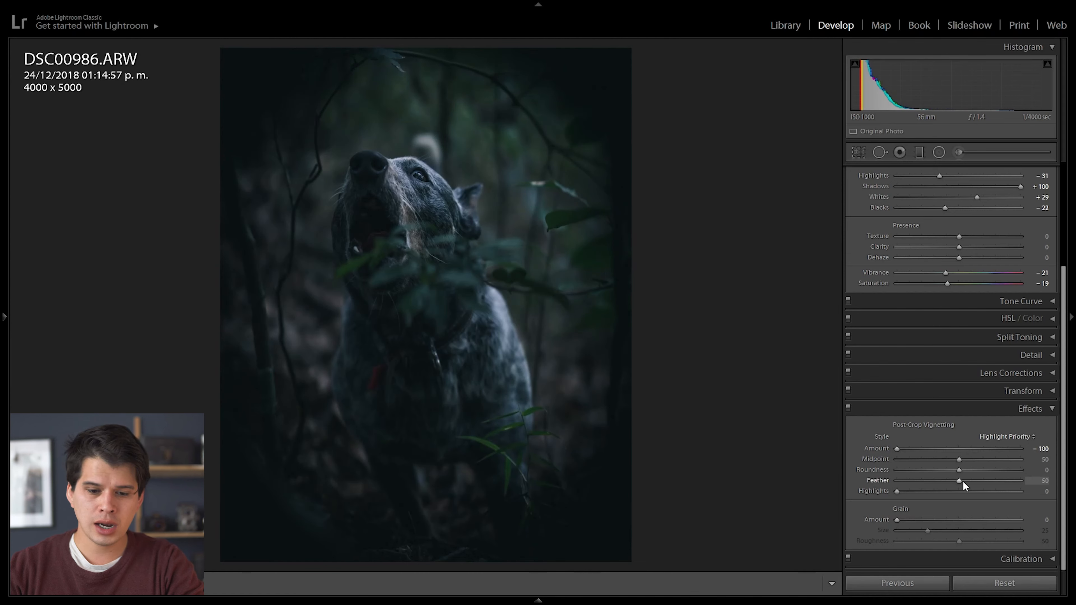
- Compare the vignette's Feather at 0 and 100, keep 100, and set Amount to −72, Midpoint to 44 and Roundness to −36
drag(931, 478, 825, 487)
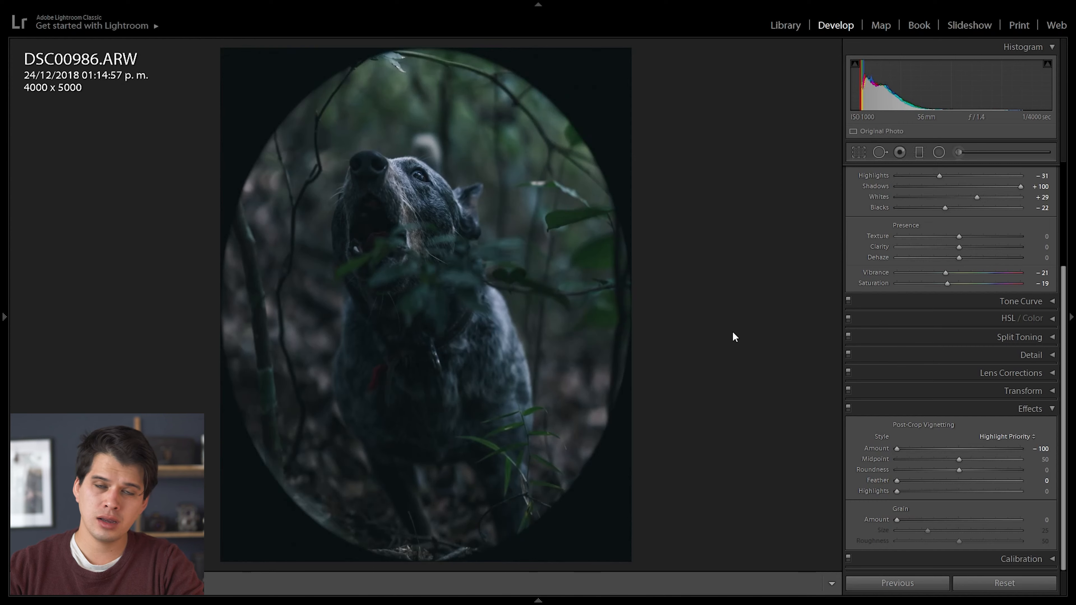
drag(896, 481, 1022, 482)
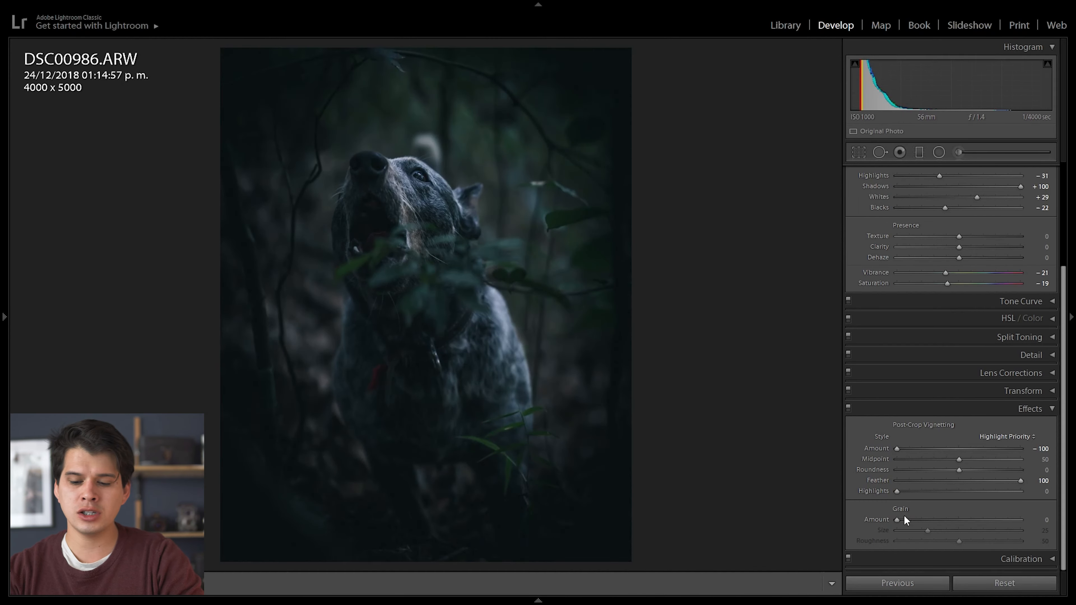
drag(960, 472, 914, 449)
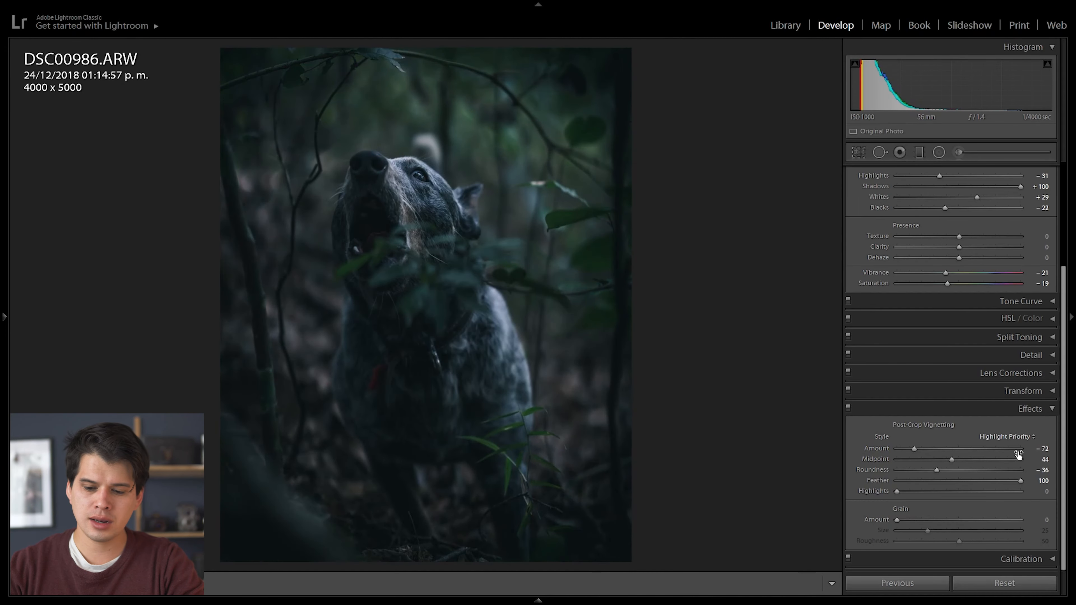
- Try a Grain Amount of 38, checking it on the dog's face up close and in the whole photo
click(413, 175)
drag(638, 180, 637, 323)
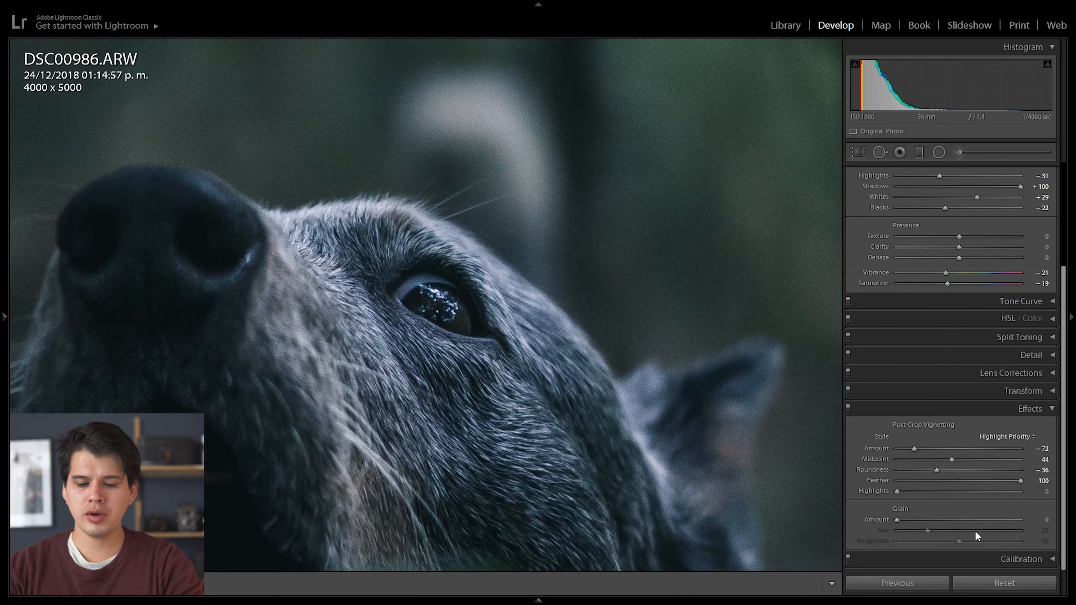
drag(897, 519, 943, 519)
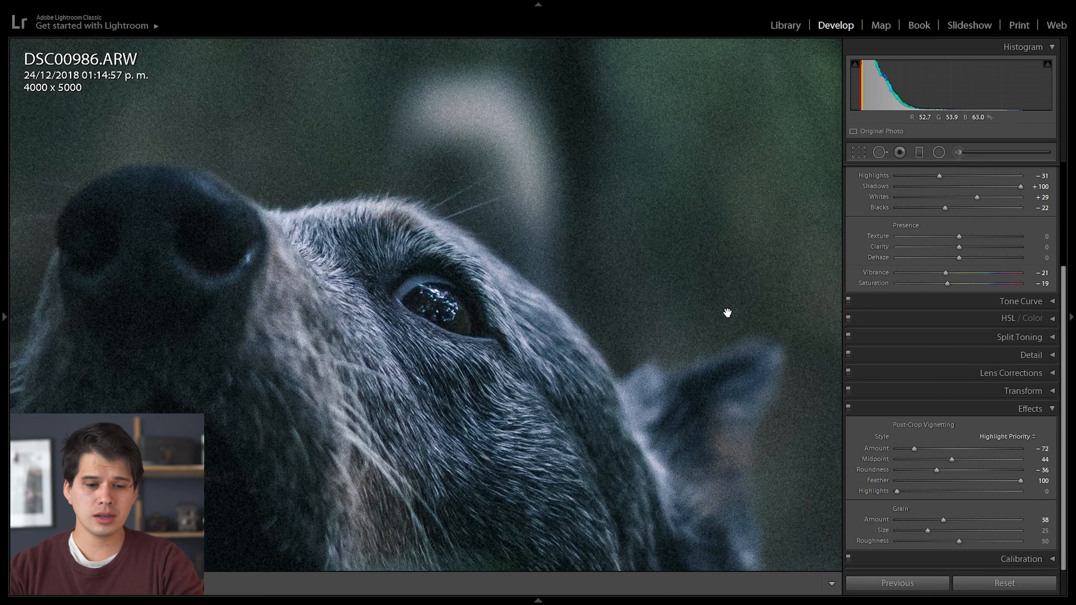
click(606, 197)
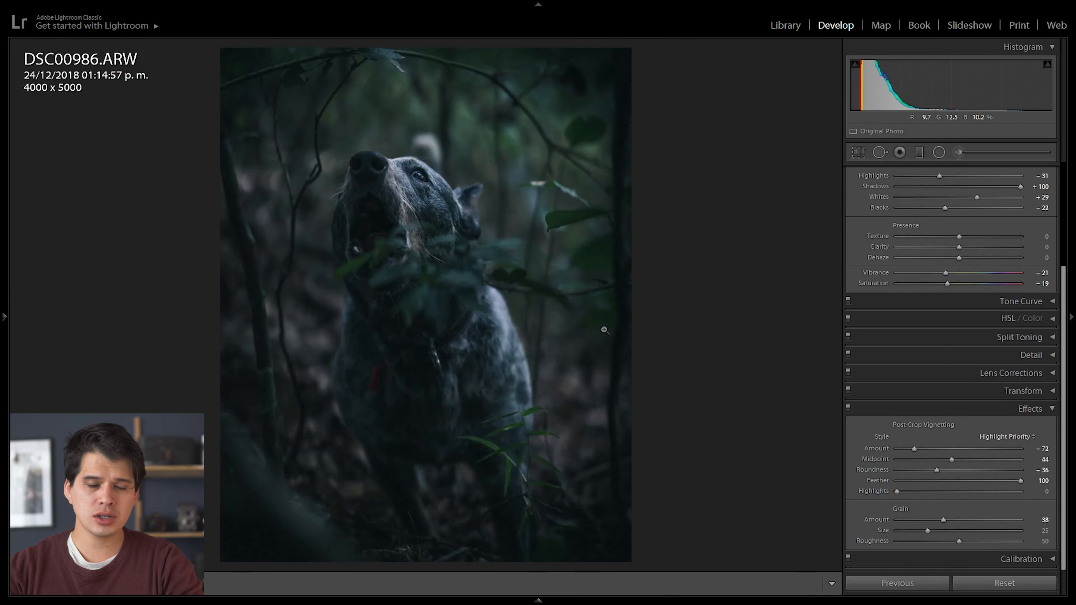
click(339, 112)
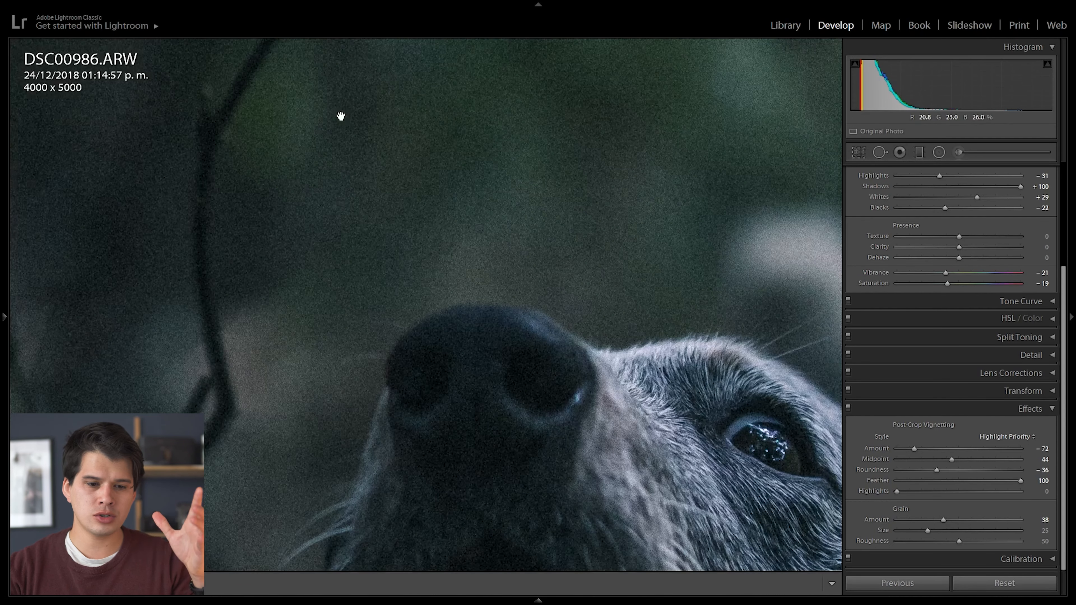
- Set the Grain Size to 70, Roughness to 81 and Amount to 15, and check the whole photo
drag(650, 401, 563, 353)
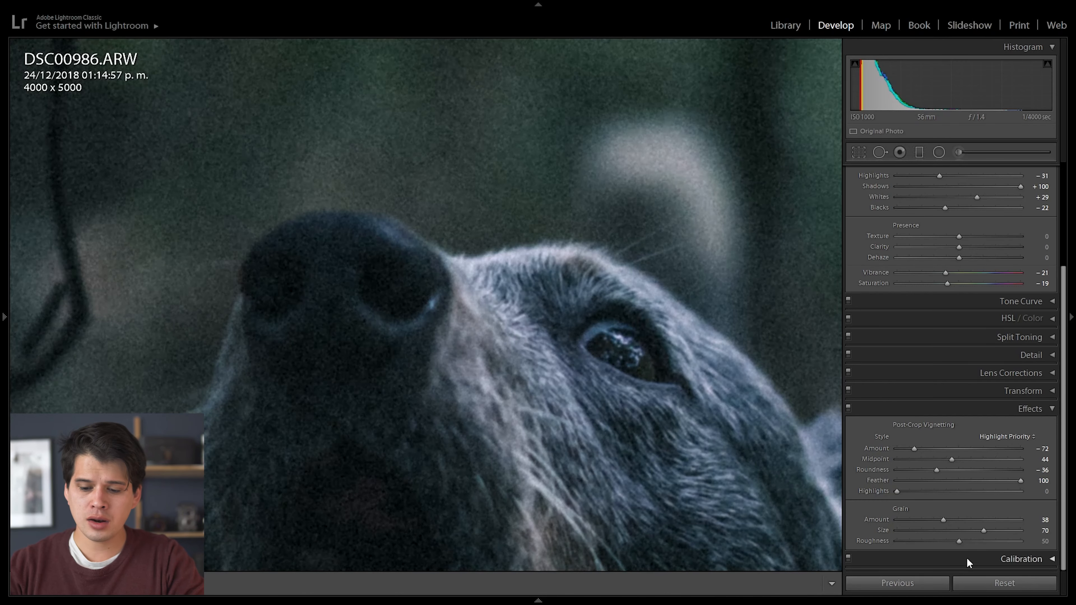
drag(959, 541, 998, 543)
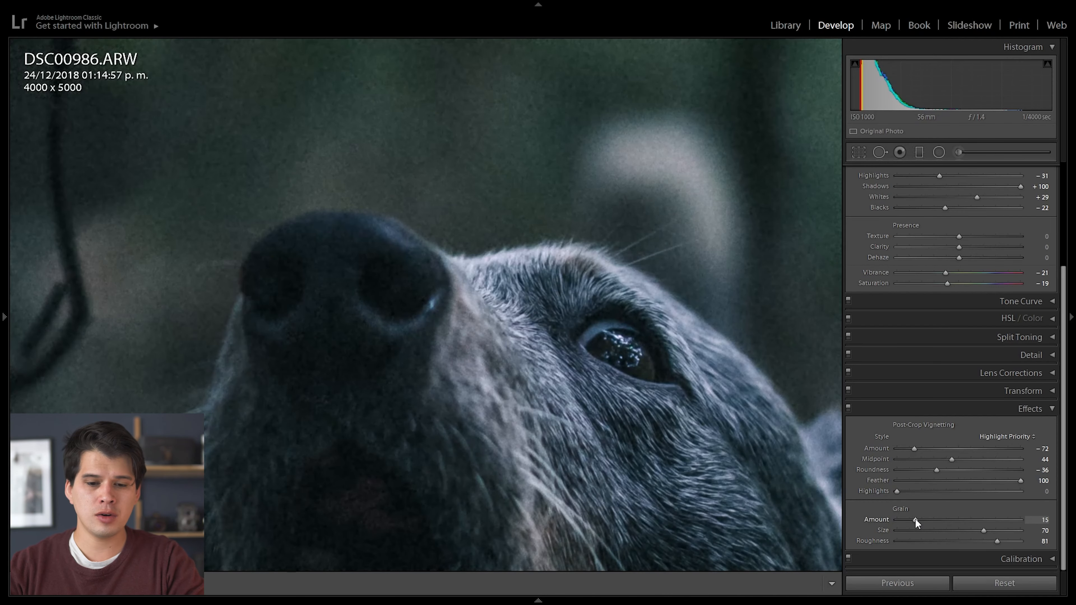
click(914, 519)
key(z)
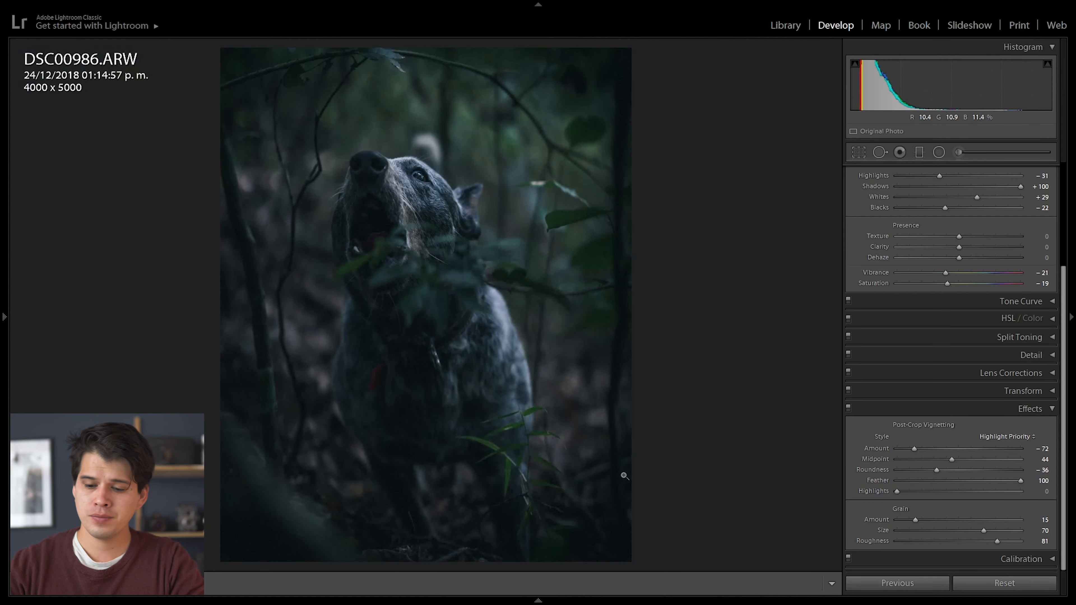
- Reduce the Grain Size to 36 and Roughness to 44 while viewing the dog up close, and return to the whole photo
click(447, 167)
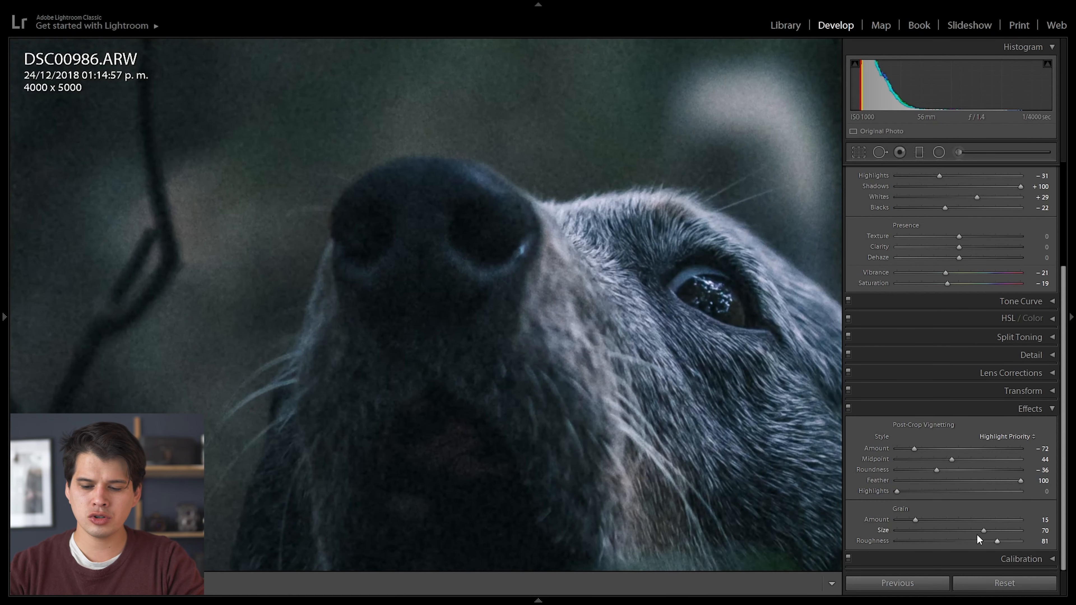
click(951, 541)
click(582, 281)
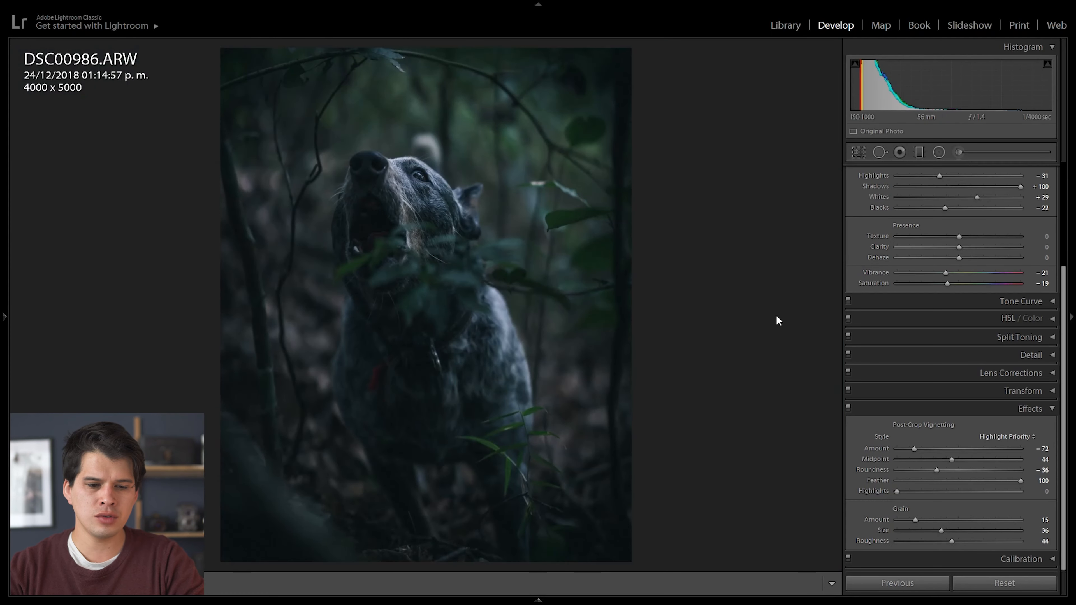
- Try the Green Primary calibration with Hue at +33 and Saturation at +36, and reset both
click(1025, 559)
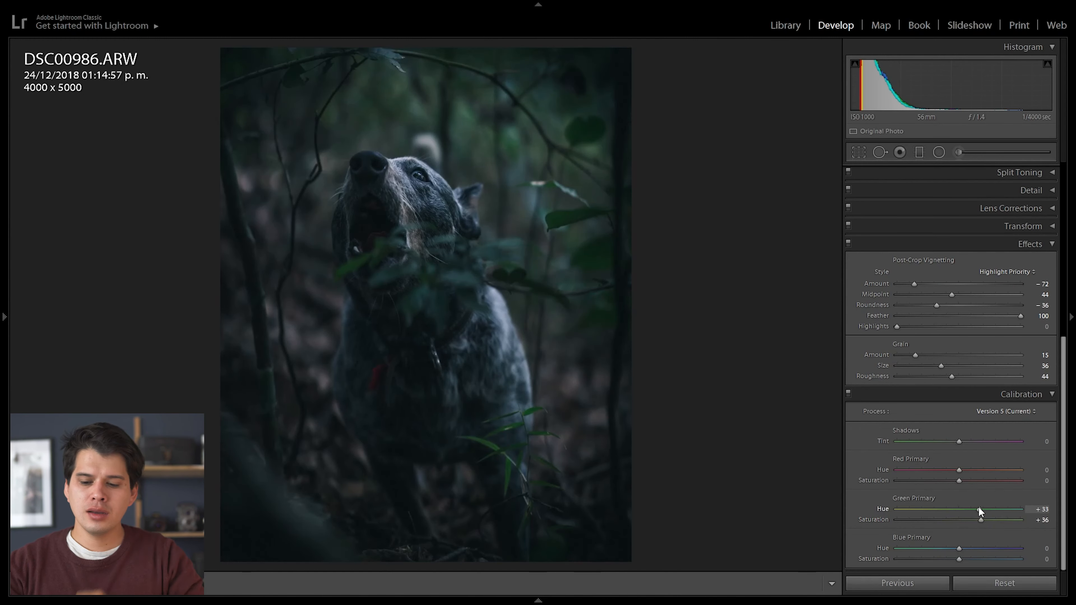
double_click(980, 510)
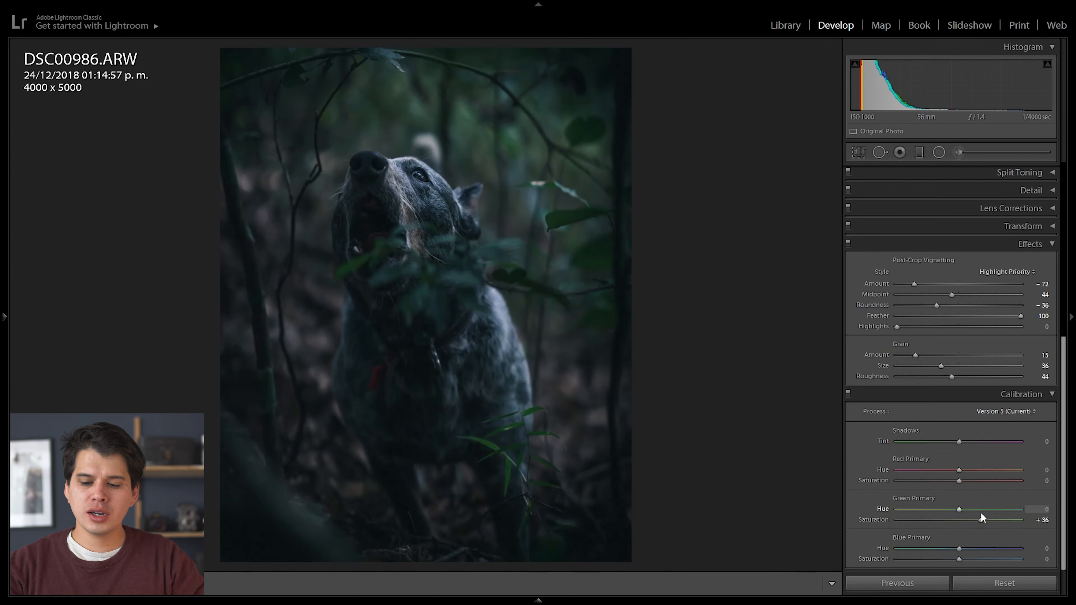
double_click(980, 511)
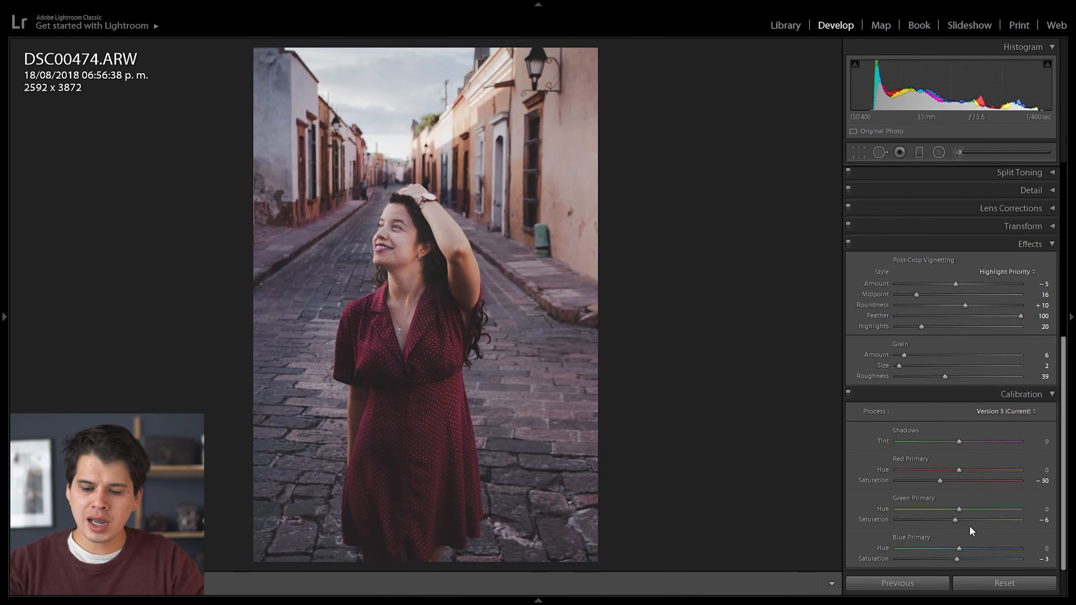
- In the street portrait DSC00474.ARW, set the Green Primary Hue to +38 and inspect the woman's skin up close
drag(969, 511, 980, 509)
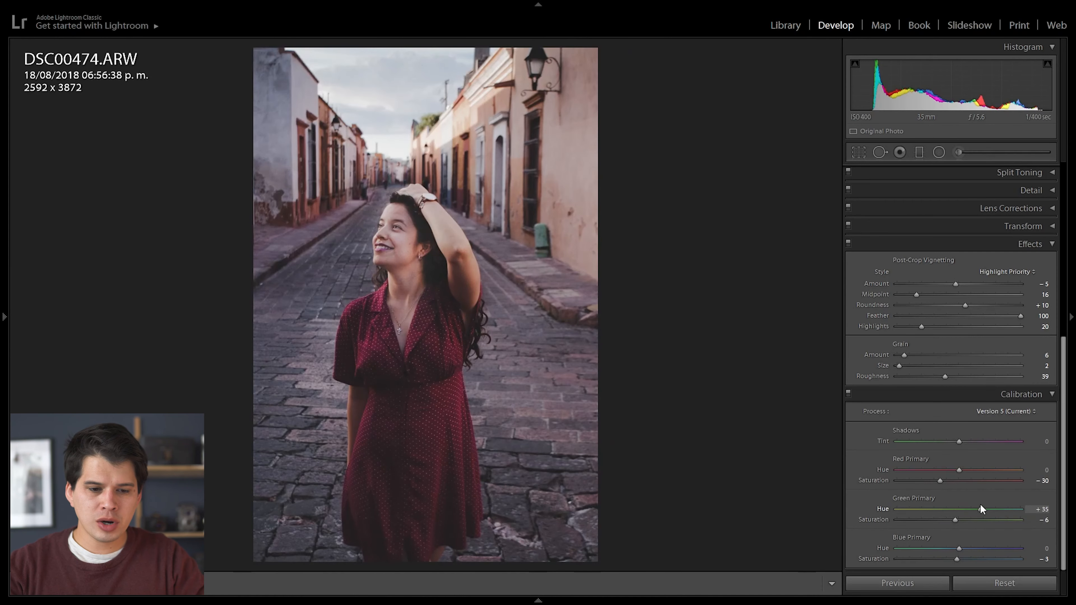
click(472, 337)
drag(473, 336, 507, 409)
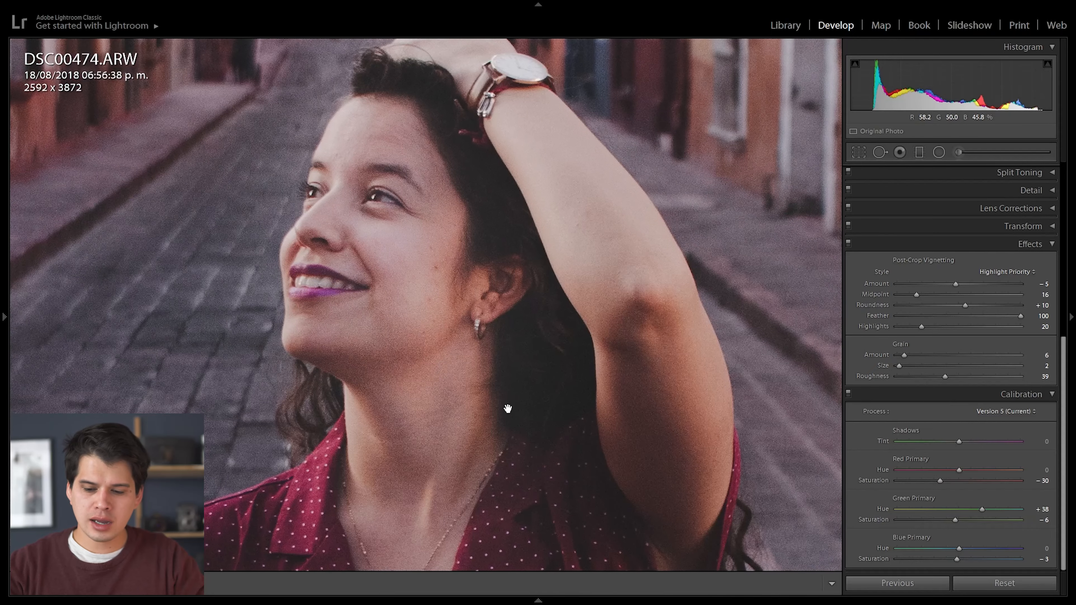
- Set the Green Primary Saturation to +46 and check the skin tones up close and in the whole portrait
drag(987, 518, 958, 530)
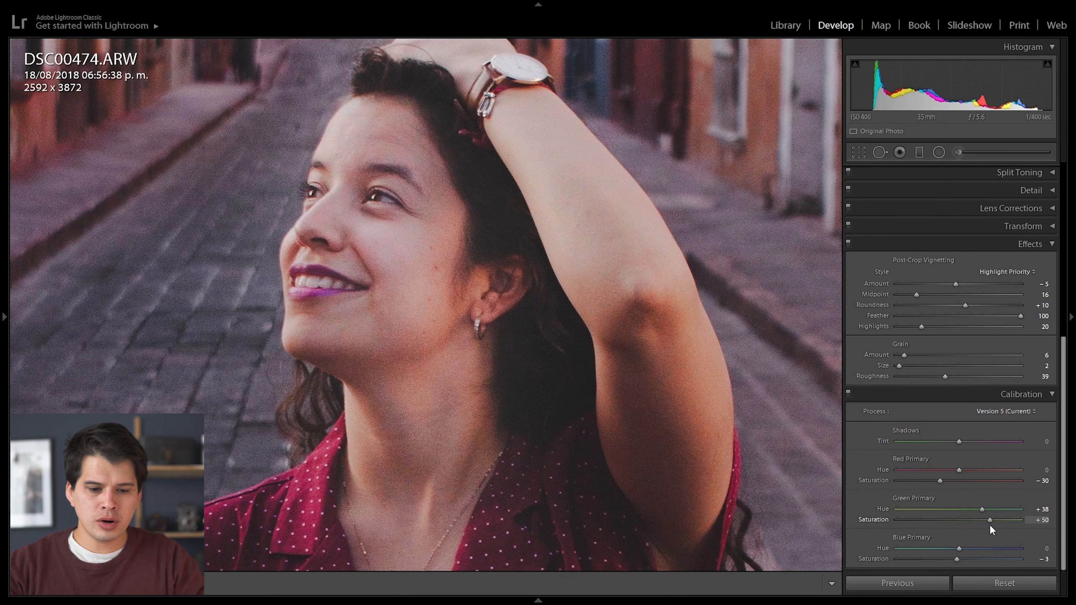
drag(990, 525, 987, 526)
click(430, 281)
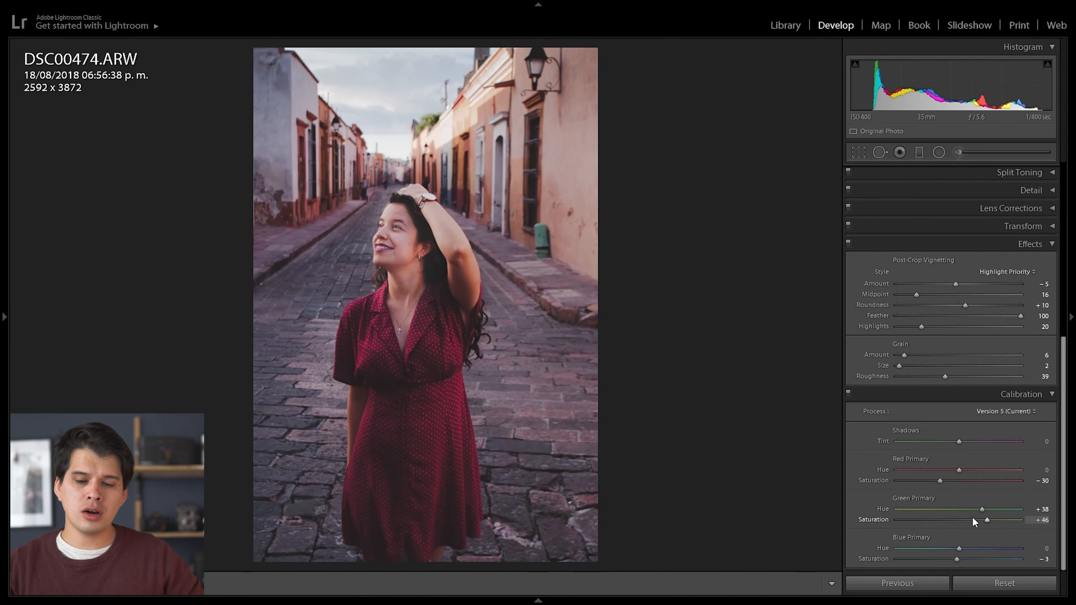
click(395, 261)
drag(405, 164, 401, 276)
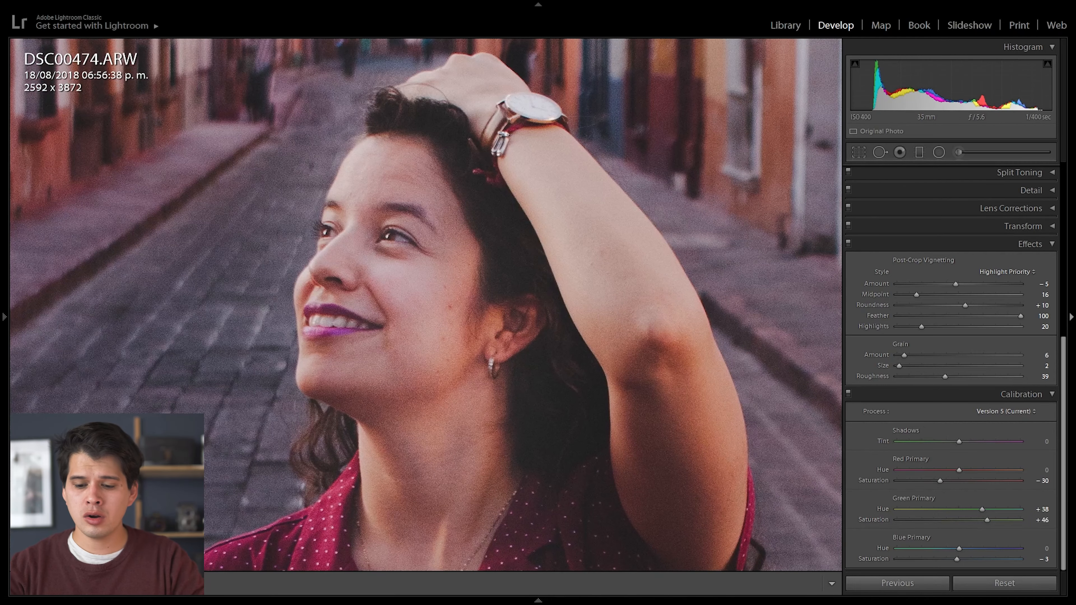
click(512, 312)
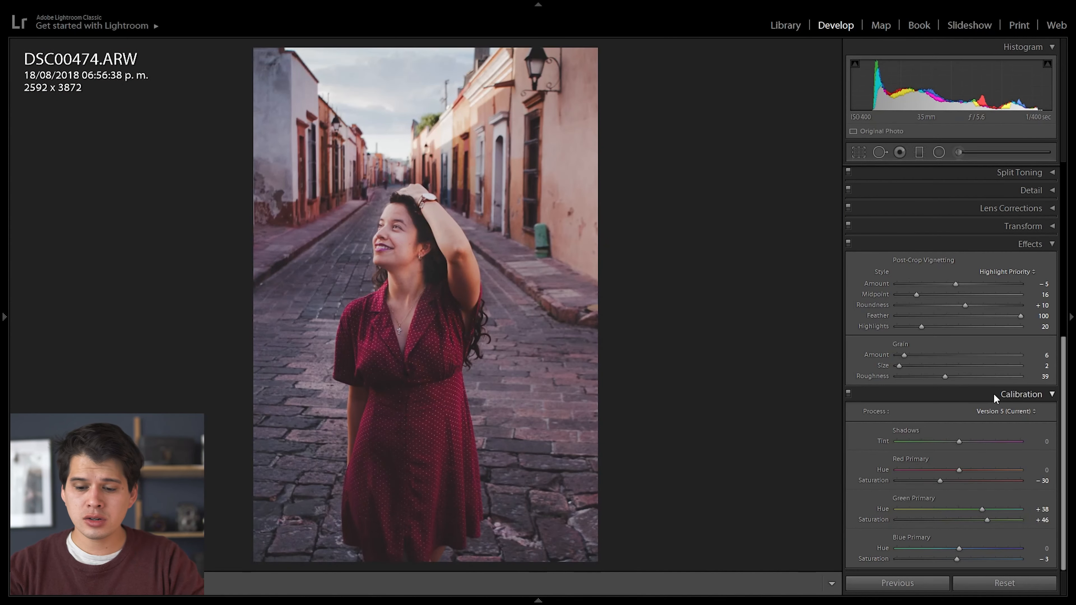
- Collapse the Effects and Calibration adjustments and return to the Basic settings
scroll(982, 392, up, 10)
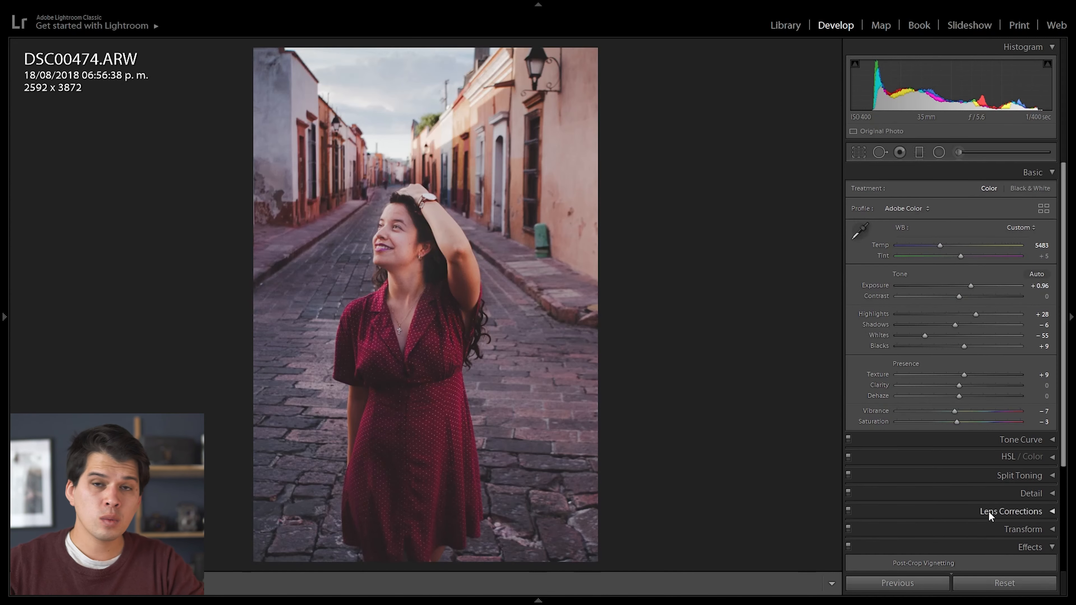
scroll(962, 276, down, 3)
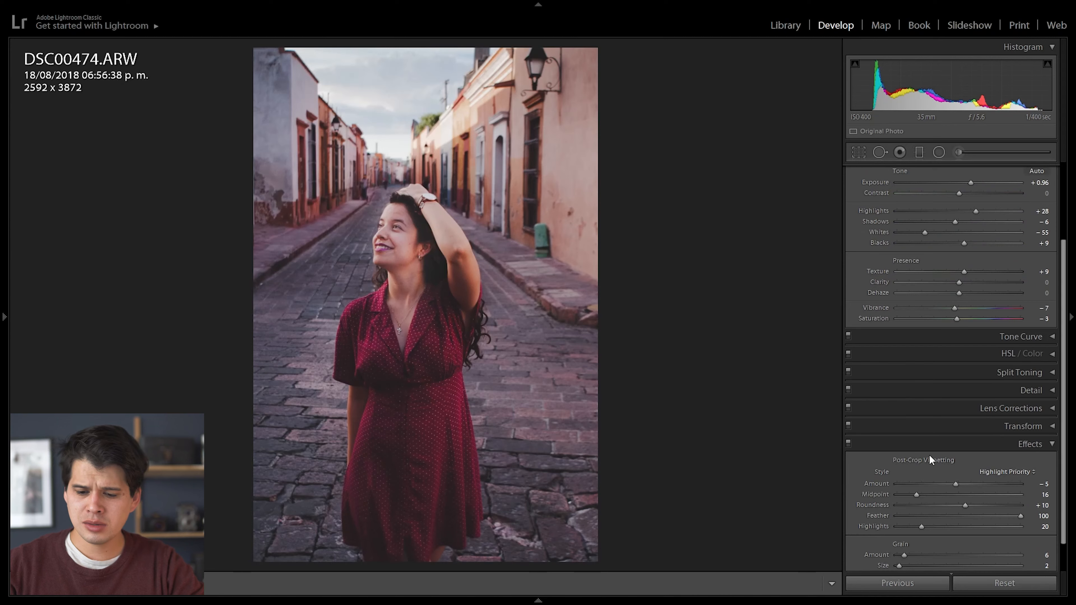
click(983, 444)
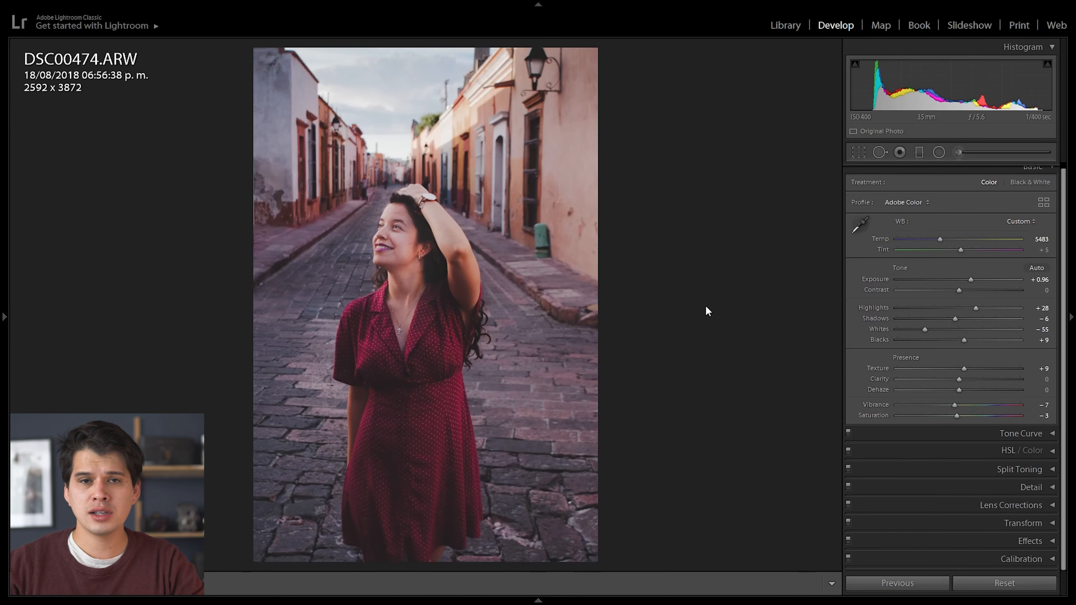
- Copy the develop settings of the dog photo DSC00986.ARW, leaving out local adjustments, transform, spot removal and crop
key(Right)
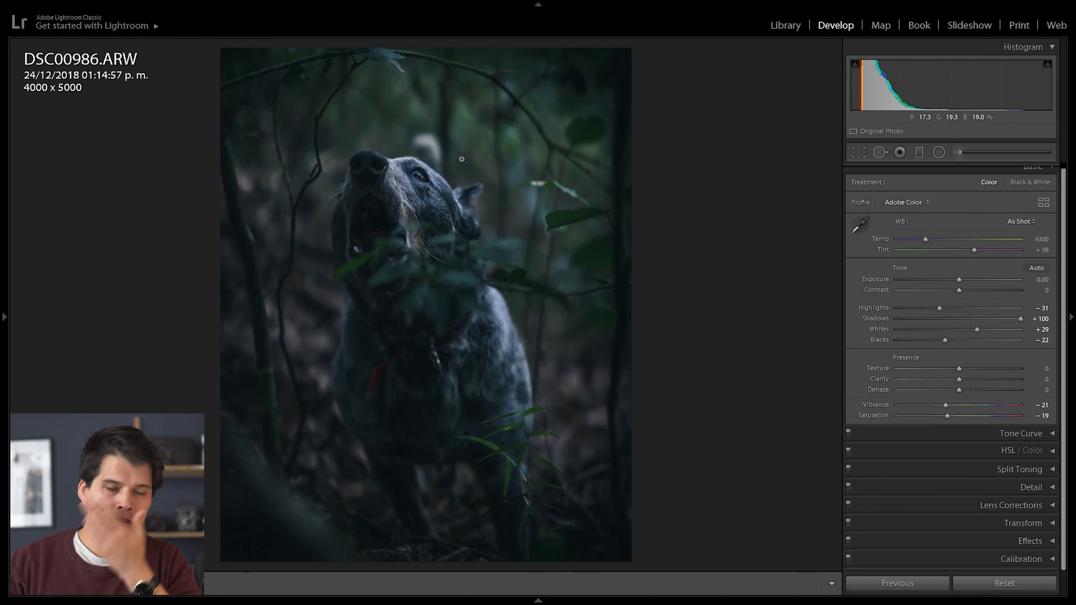
right_click(488, 208)
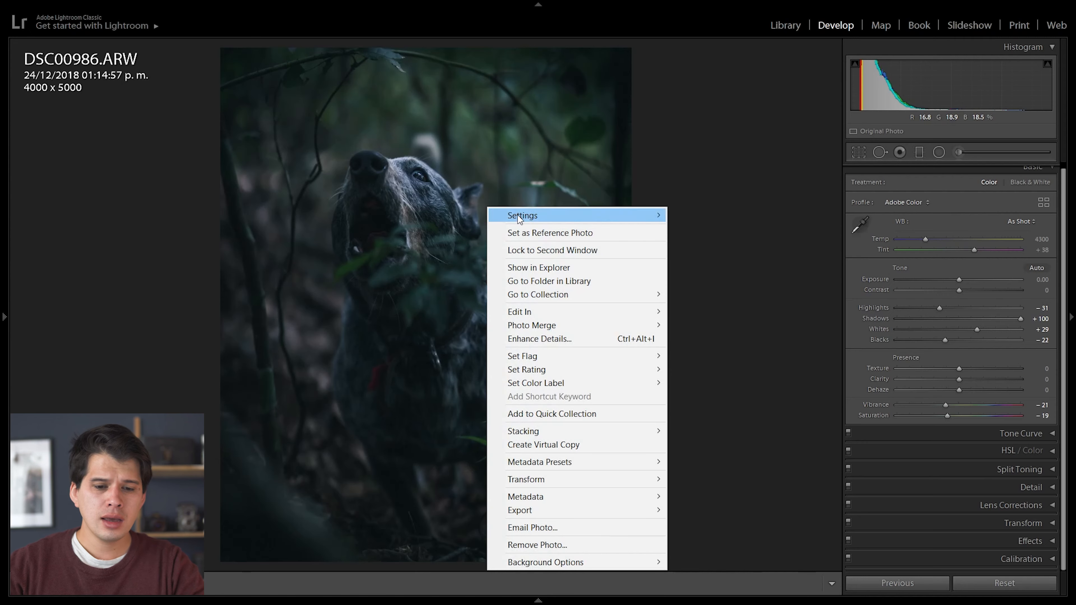
mouse_move(551, 215)
click(712, 264)
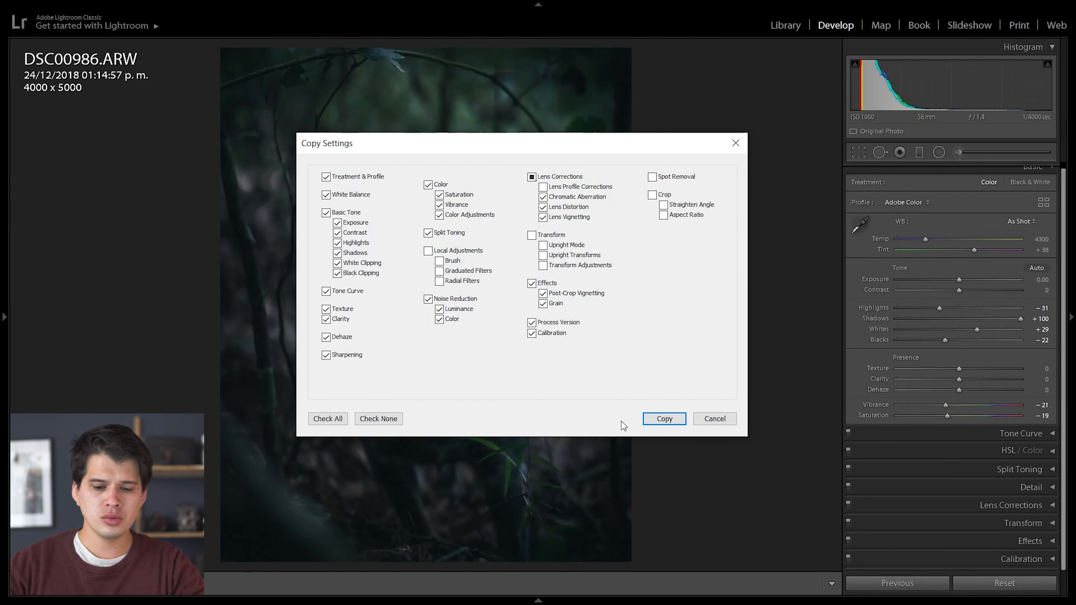
click(659, 422)
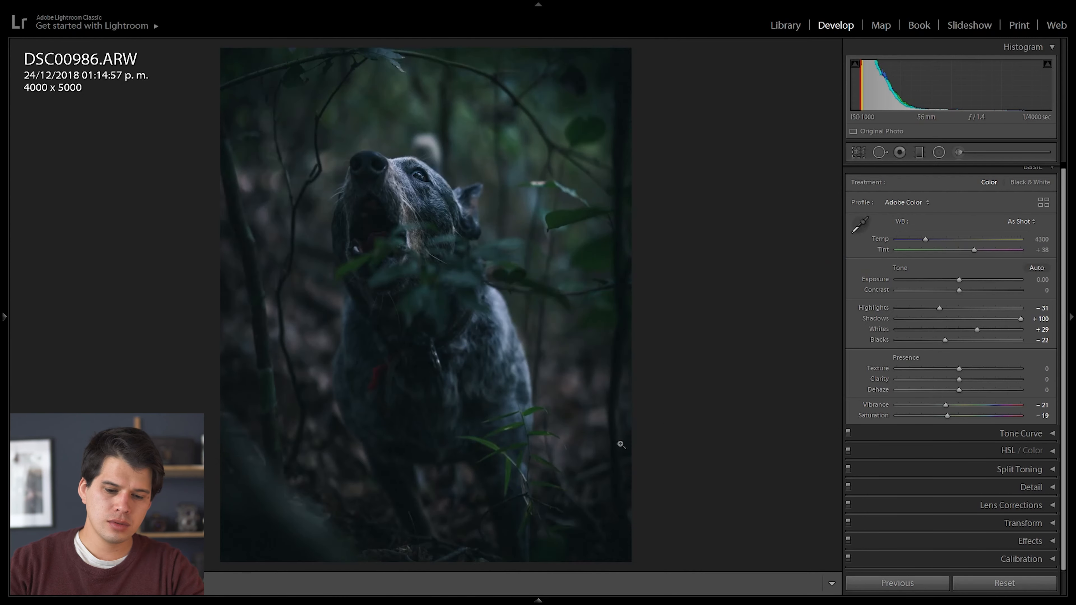
- Paste the copied develop settings onto the seedling photo DSC01053.ARW
mouse_move(553, 599)
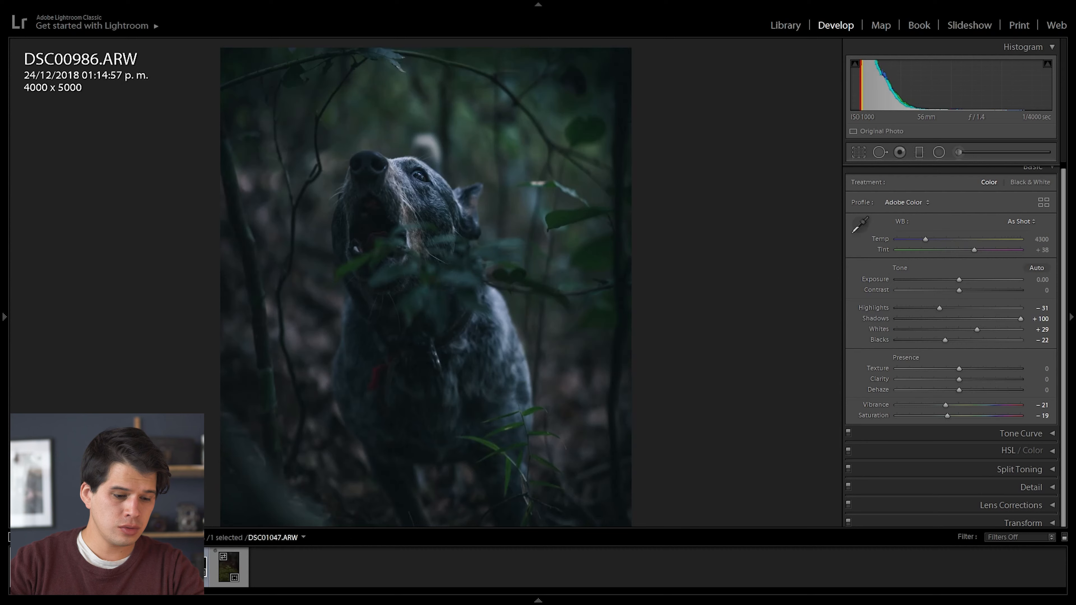
click(229, 568)
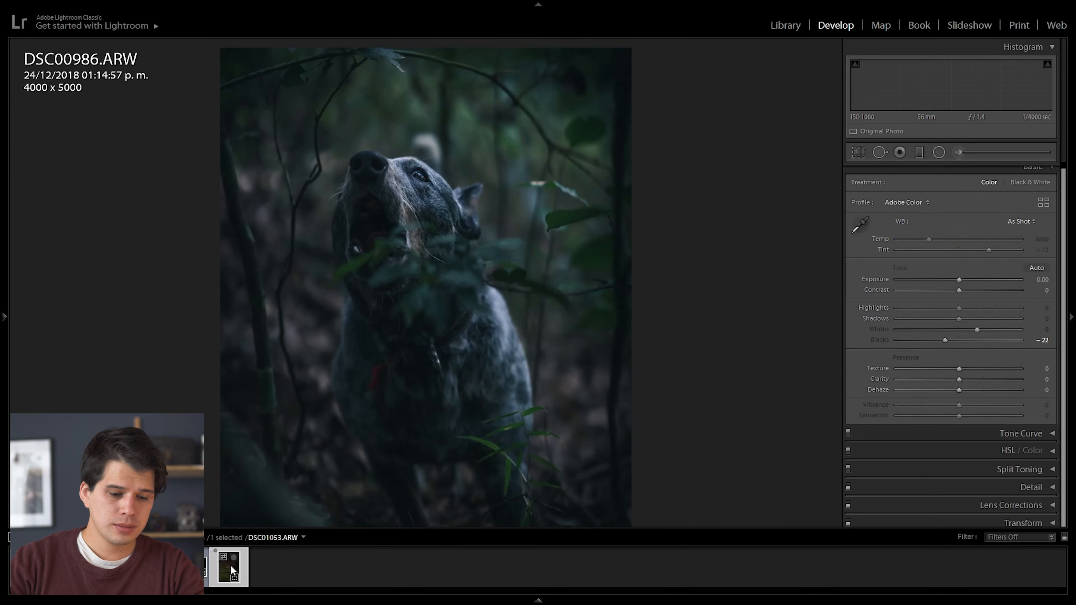
right_click(529, 194)
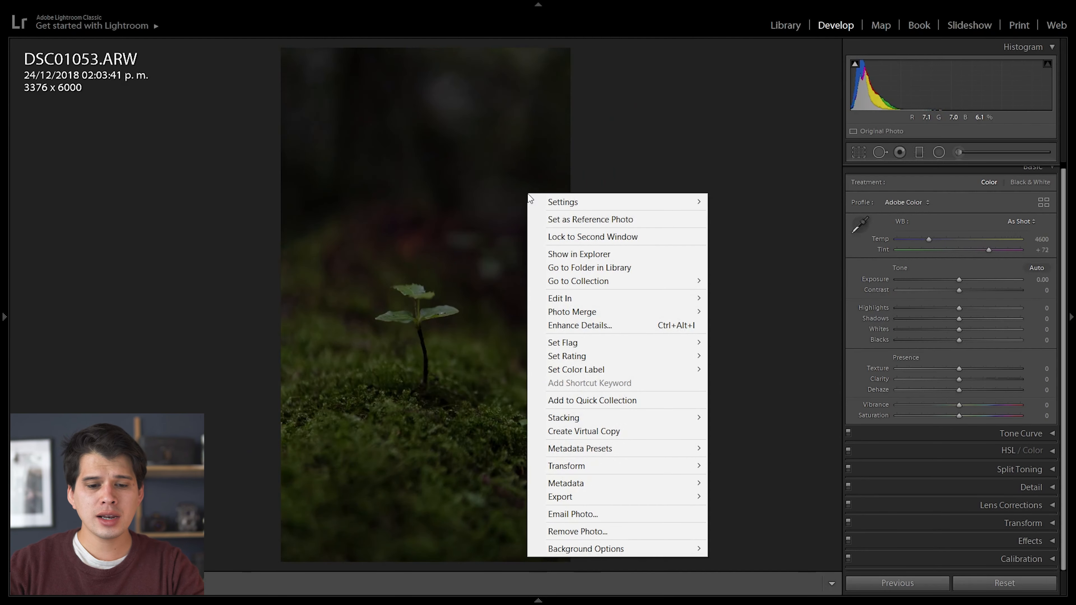
mouse_move(635, 207)
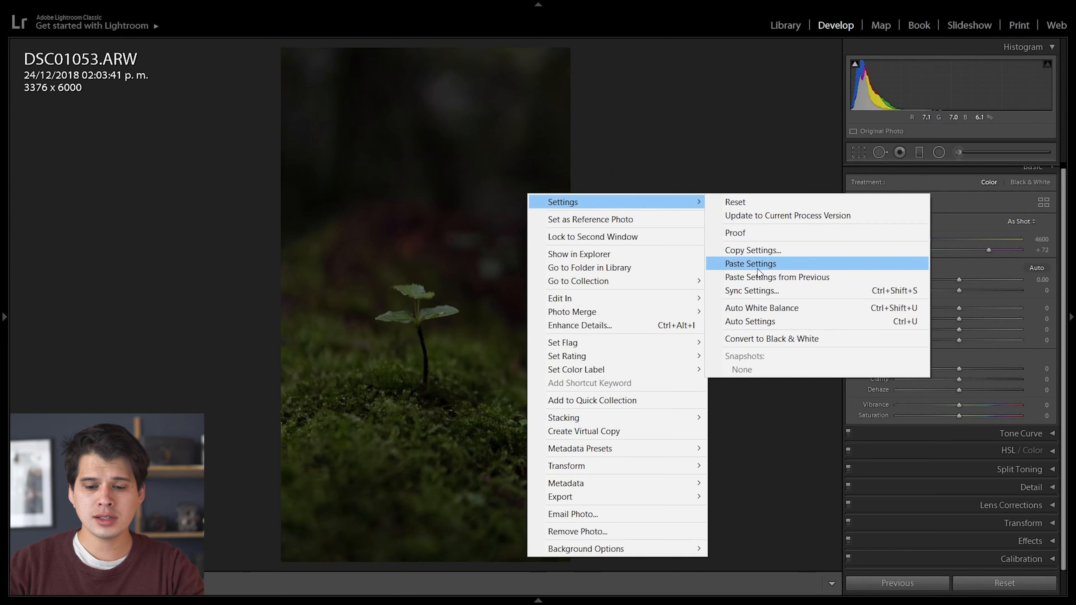
click(757, 264)
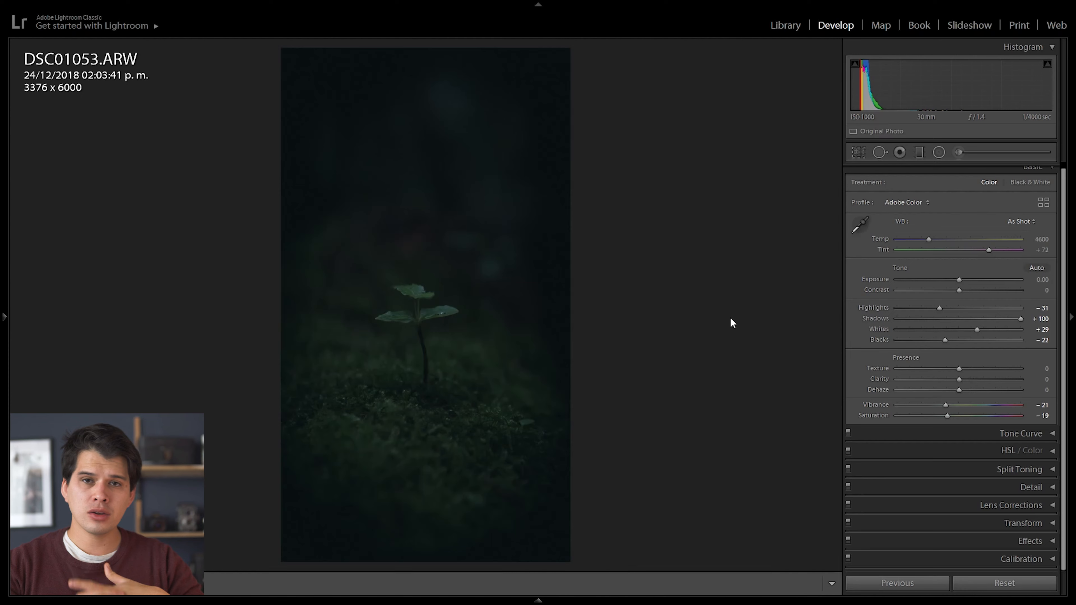
- Save the seedling photo's settings as a develop preset named Untitled Preset in the User Presets group, and expand that group
click(2, 153)
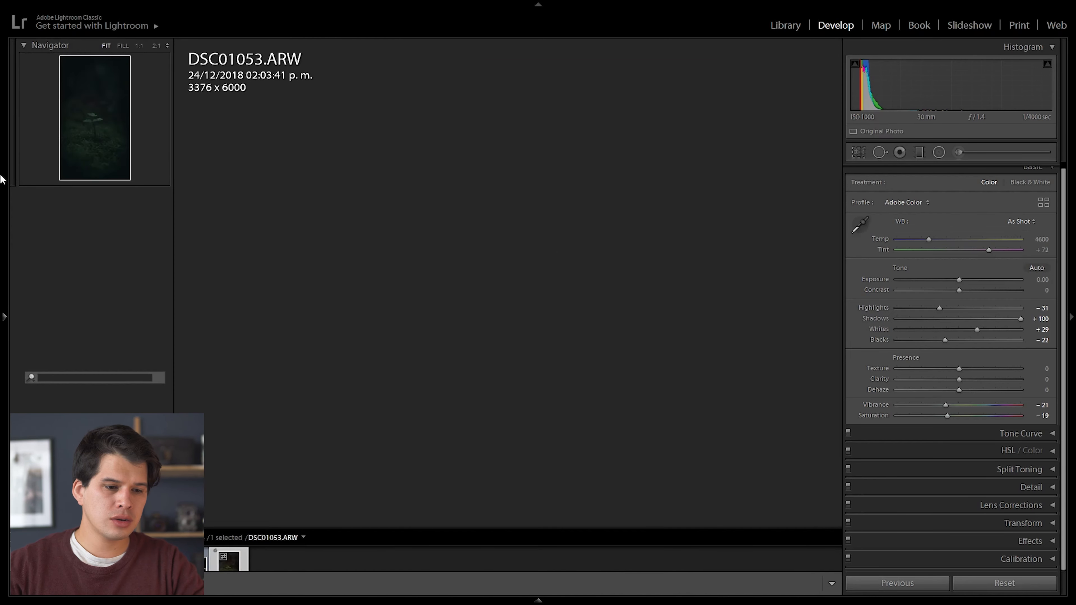
click(164, 194)
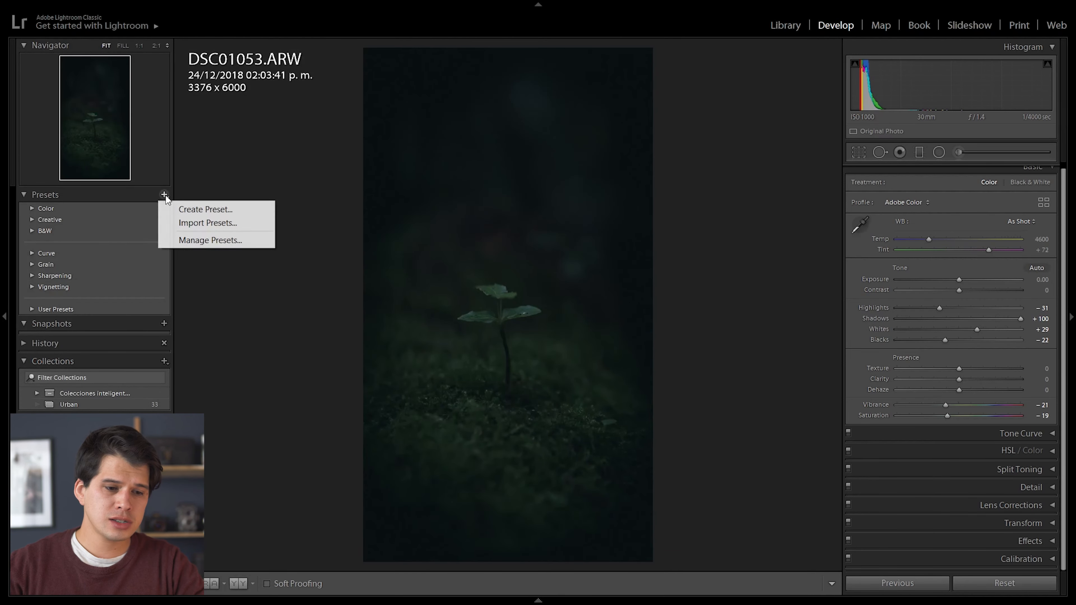
click(174, 209)
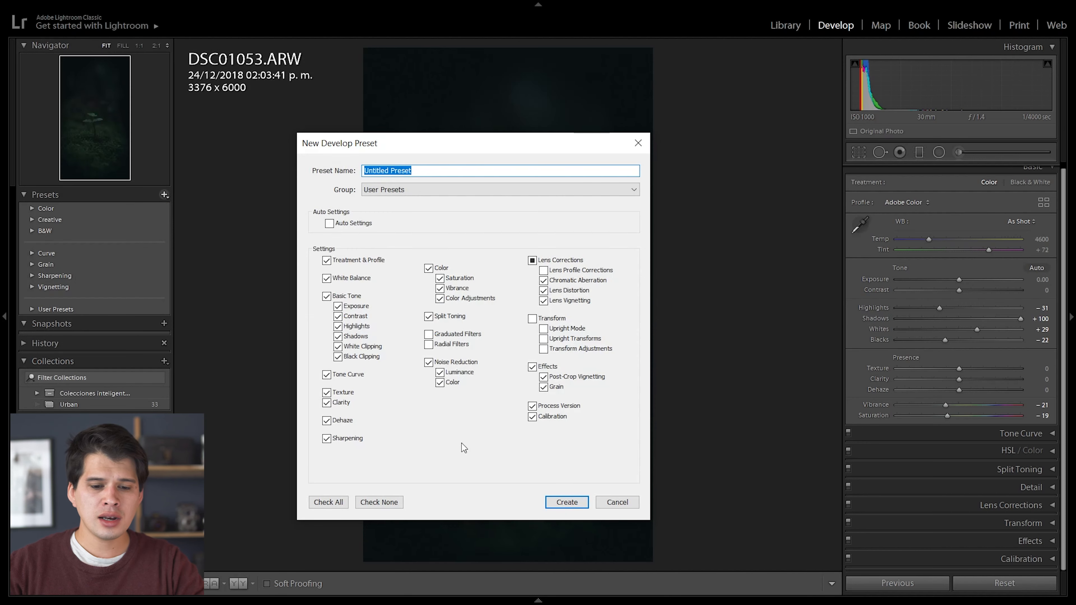
click(568, 502)
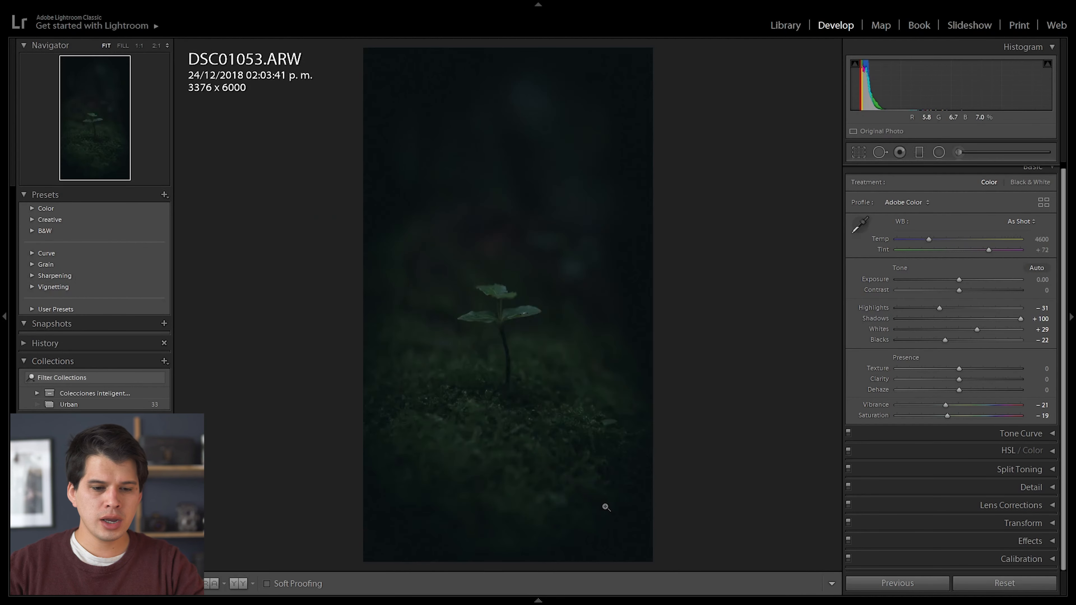
click(32, 310)
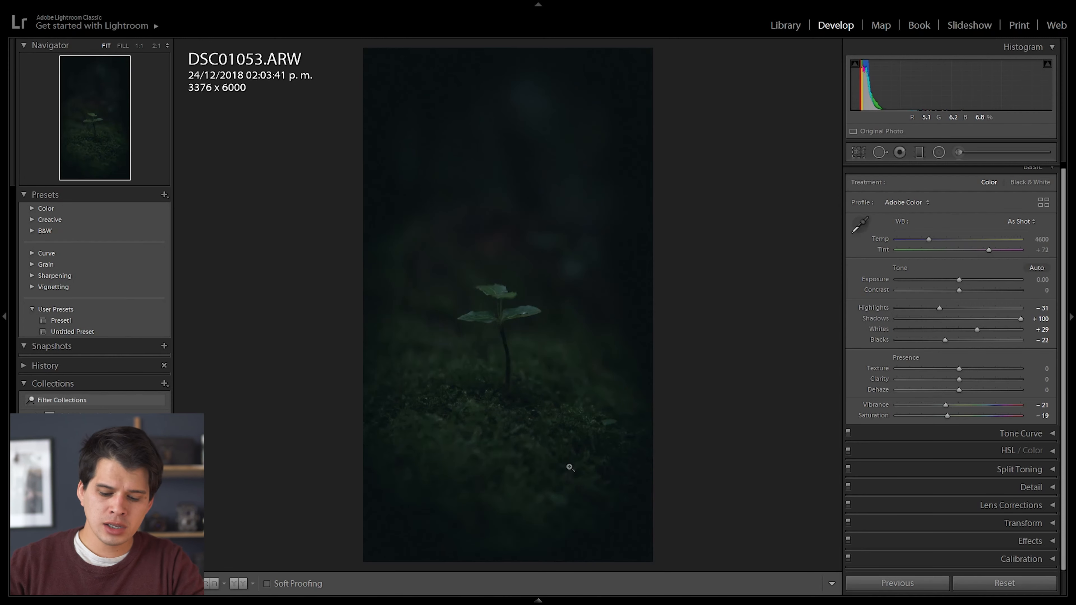
- Set up a JPEG export of the dog photo DSC00986.ARW to the Desktop with quality 100 and a resolution of 300 pixels per inch
key(Right)
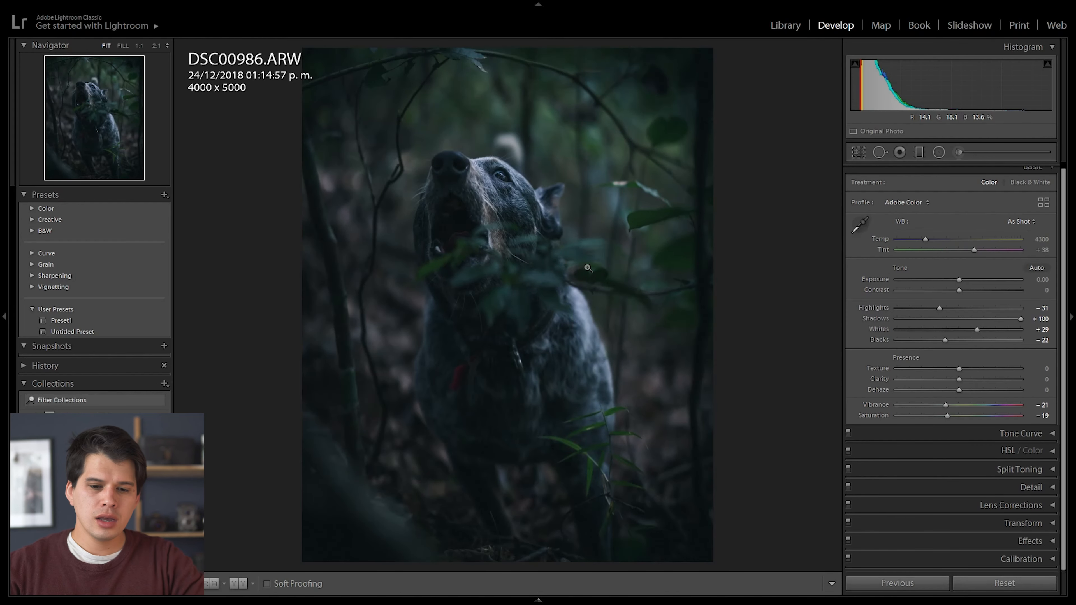
right_click(565, 215)
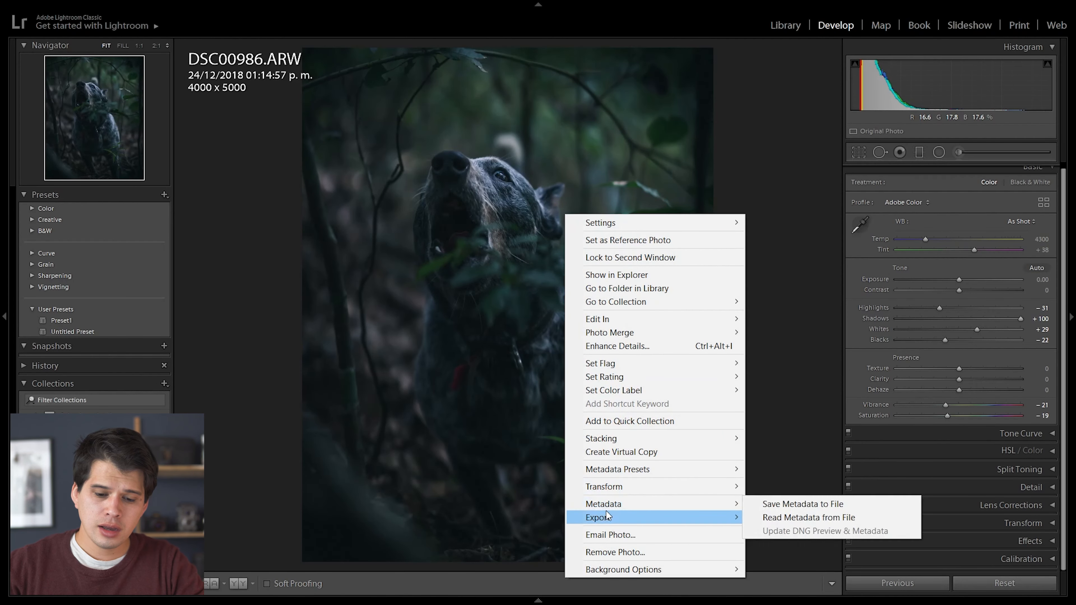
click(848, 353)
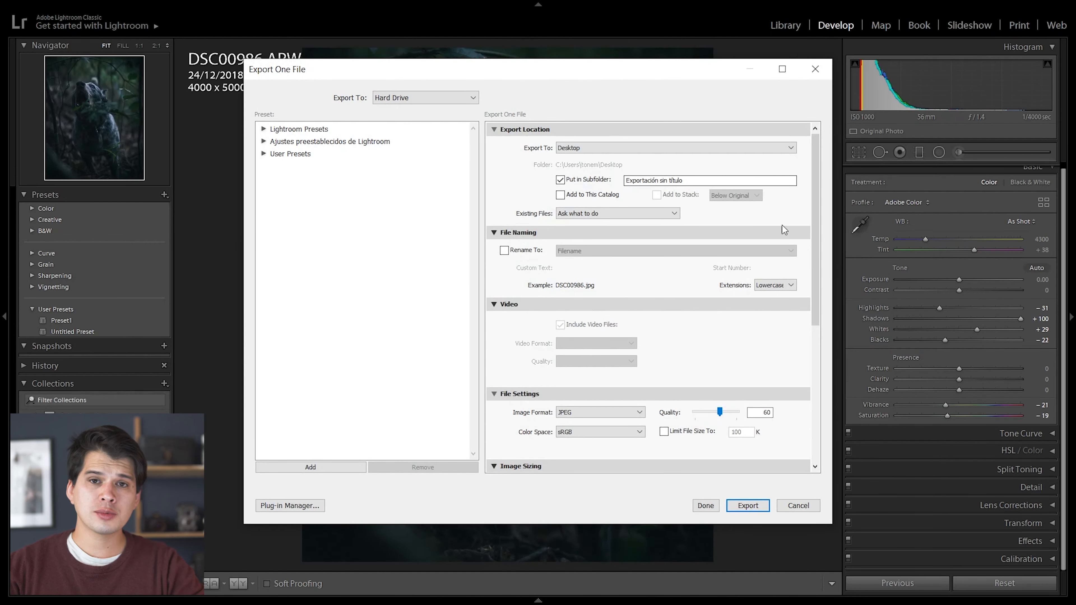
scroll(800, 240, down, 5)
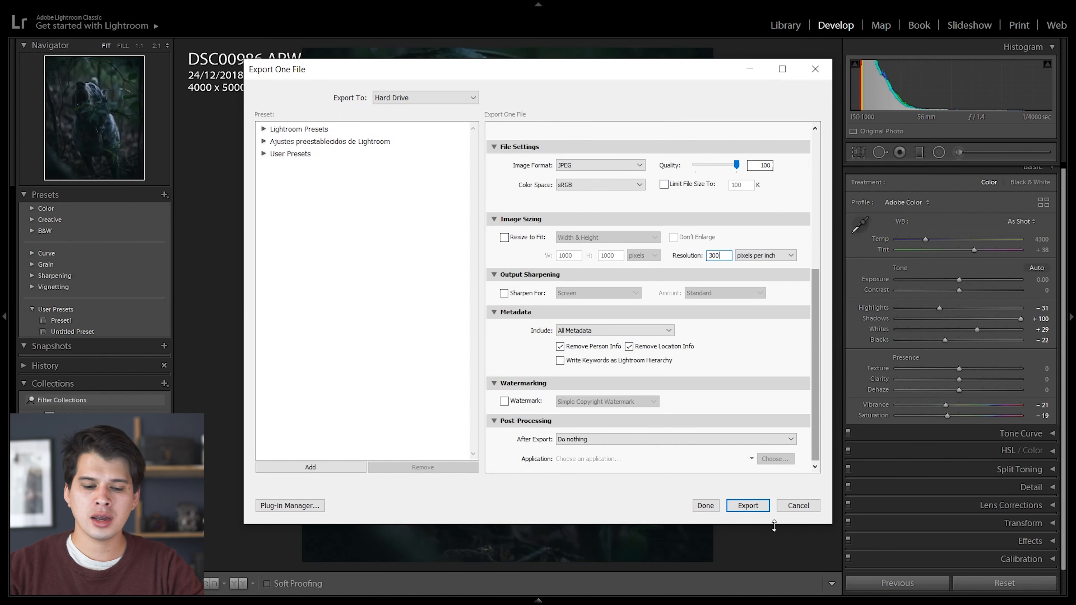
click(828, 70)
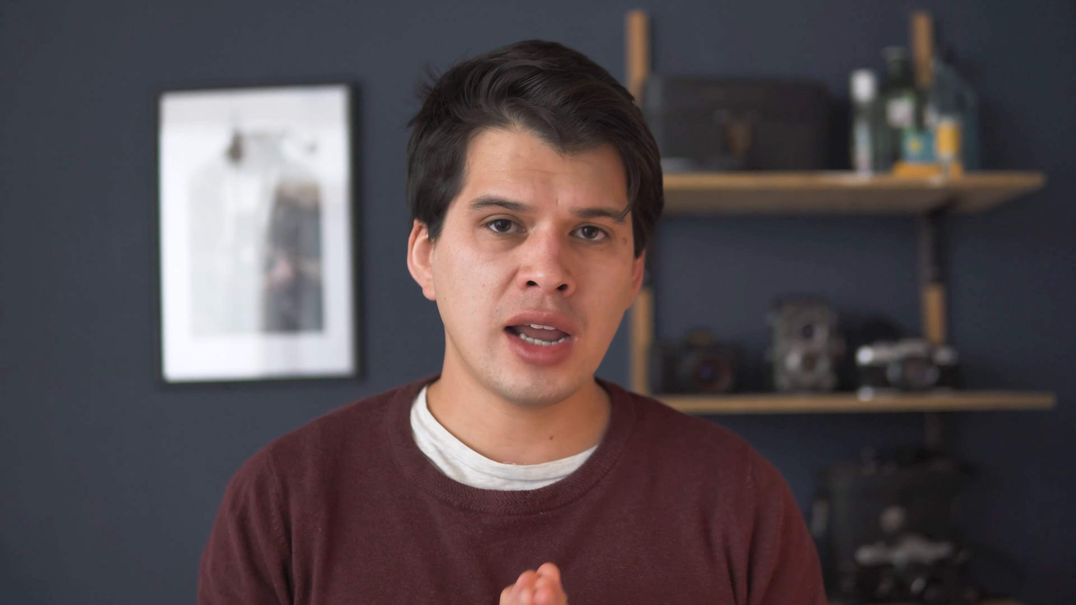